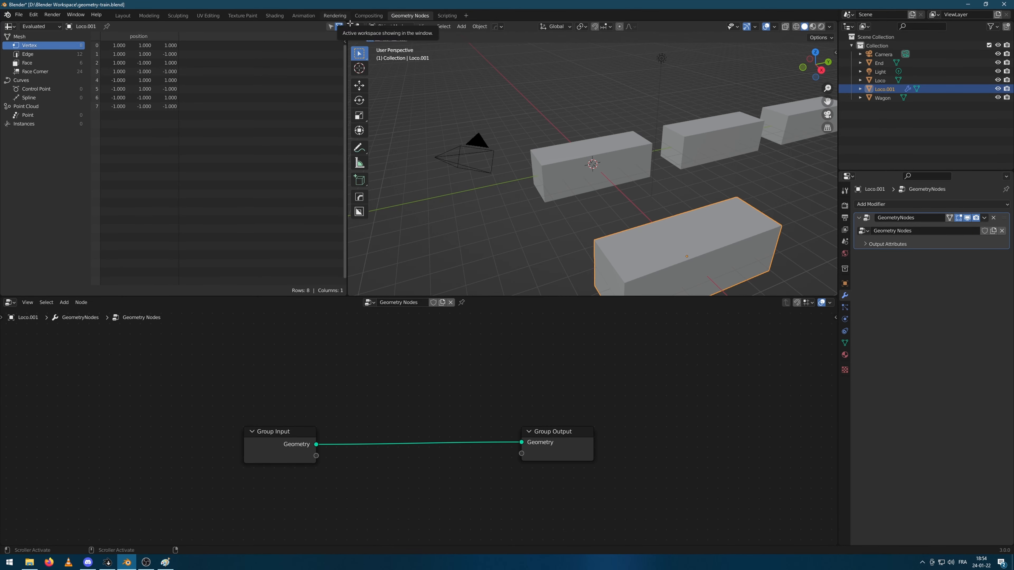
# Step: Expand the 3D viewport over the spreadsheet area and switch the viewport to Material Preview shading
pyautogui.moveTo(345, 20); pyautogui.dragTo(174, 35)
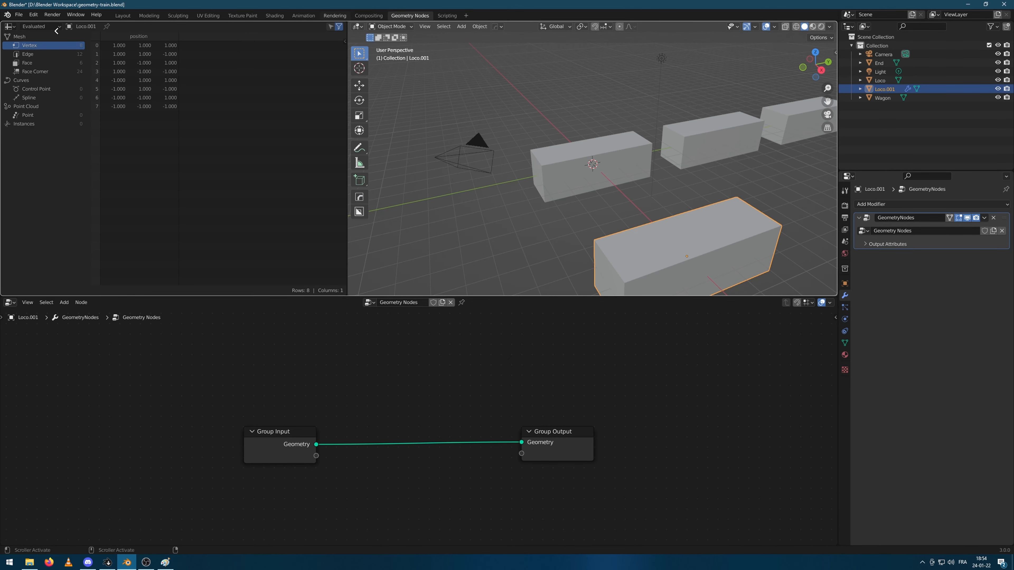
pyautogui.moveTo(56, 30); pyautogui.dragTo(160, 126)
pyautogui.scroll(-4, 332, 148)
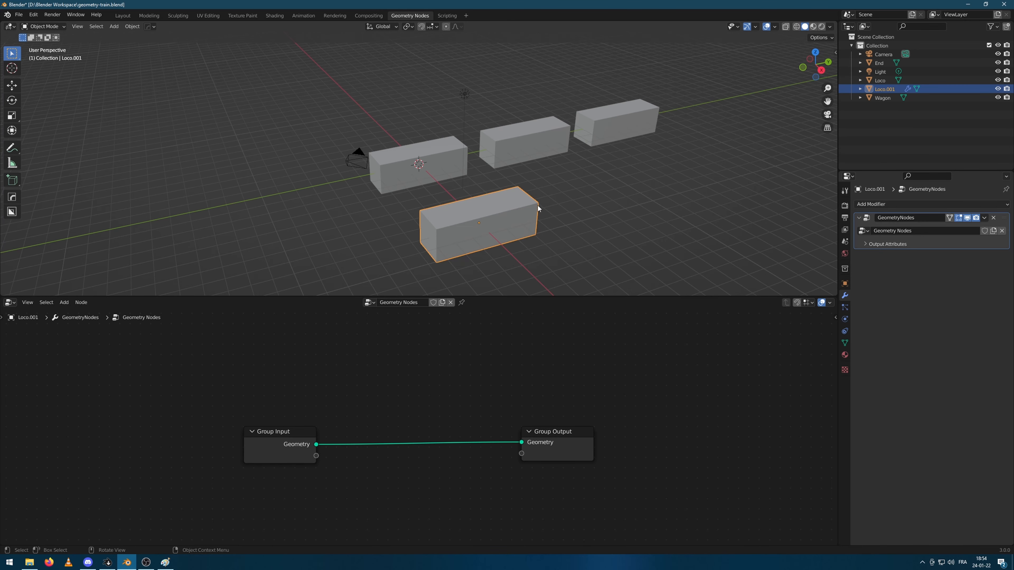
pyautogui.click(813, 26)
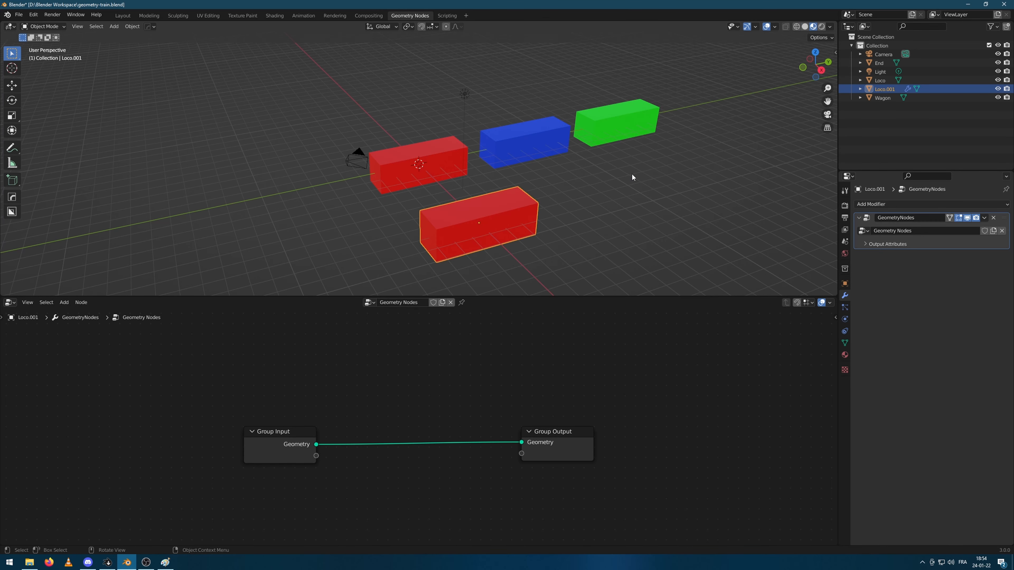
pyautogui.keyDown('shift'); pyautogui.moveTo(634, 178); pyautogui.dragTo(558, 169, button='middle'); pyautogui.keyUp('shift')
pyautogui.moveTo(512, 139); pyautogui.dragTo(498, 167, button='middle')
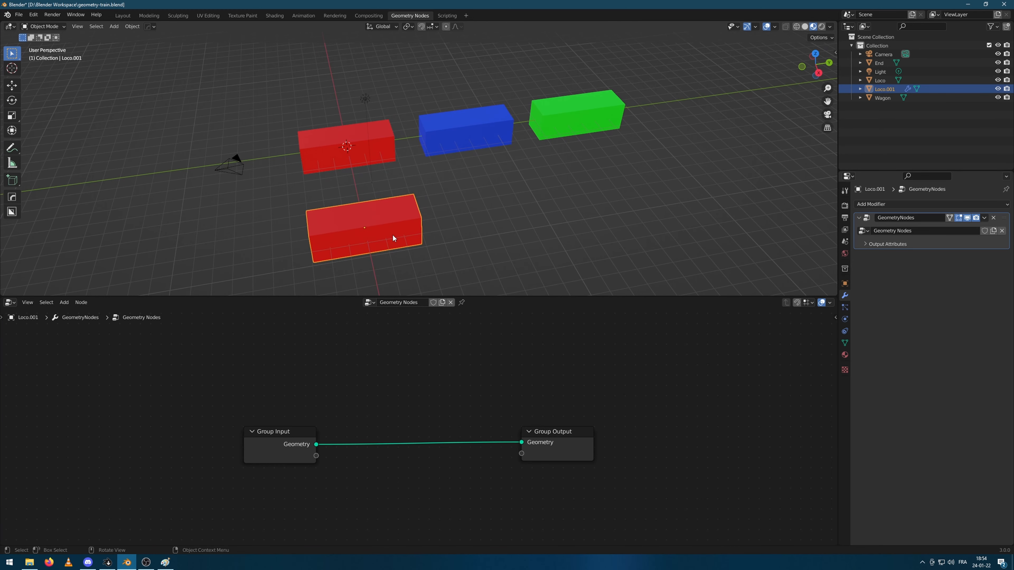
# Step: Insert a Mesh Line node on the link between Group Input and Group Output
pyautogui.moveTo(295, 437); pyautogui.dragTo(220, 435)
pyautogui.hotkey('shift', 'a')
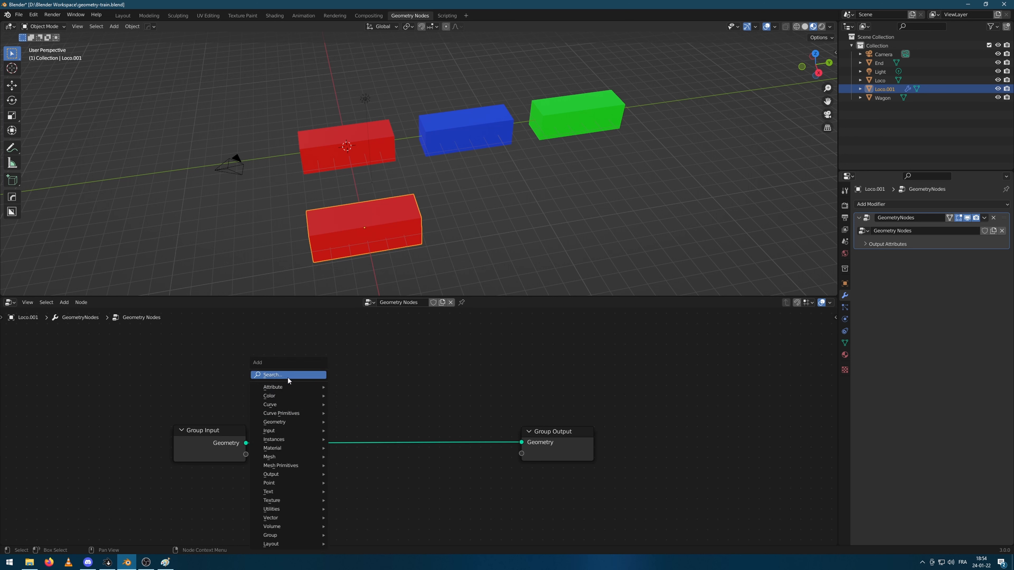
pyautogui.click(290, 376)
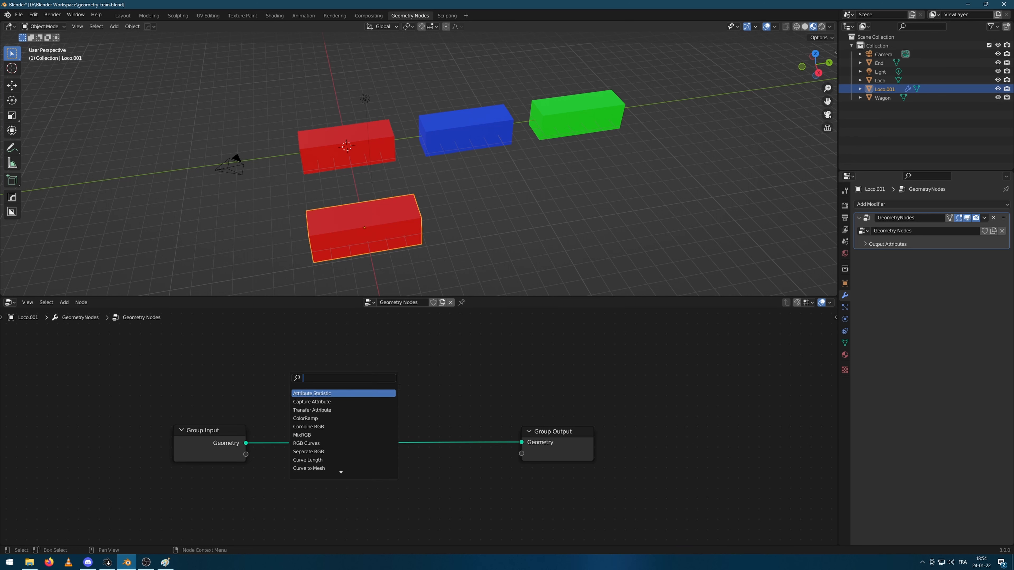
pyautogui.write('mesh')
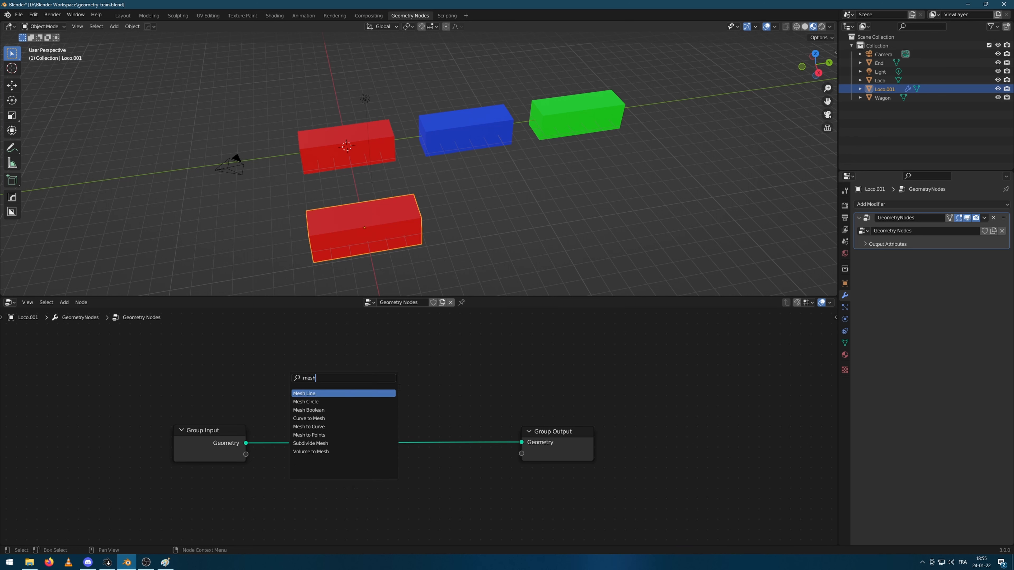
pyautogui.click(318, 393)
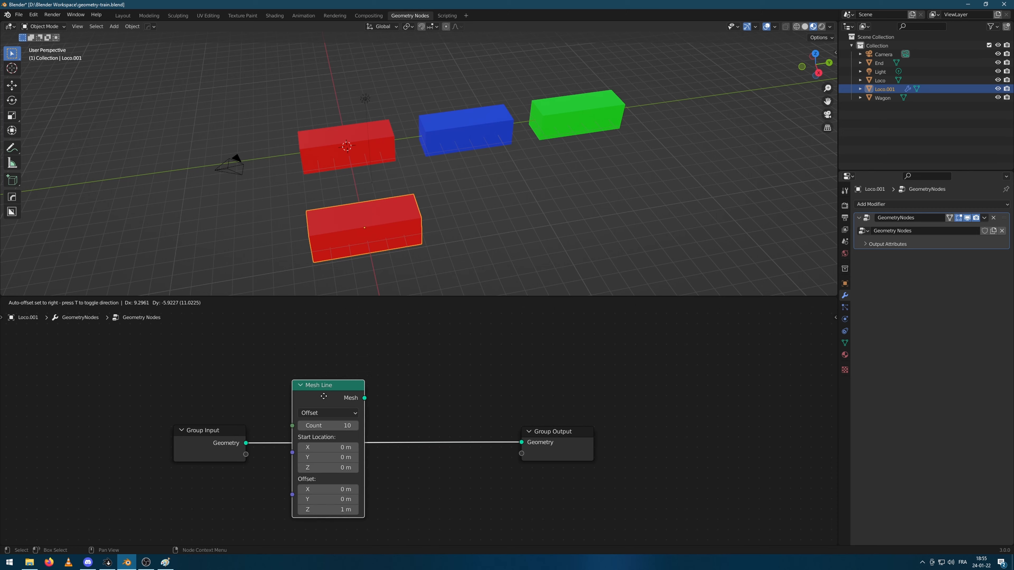
pyautogui.click(351, 399)
pyautogui.moveTo(430, 205); pyautogui.dragTo(470, 70, button='middle')
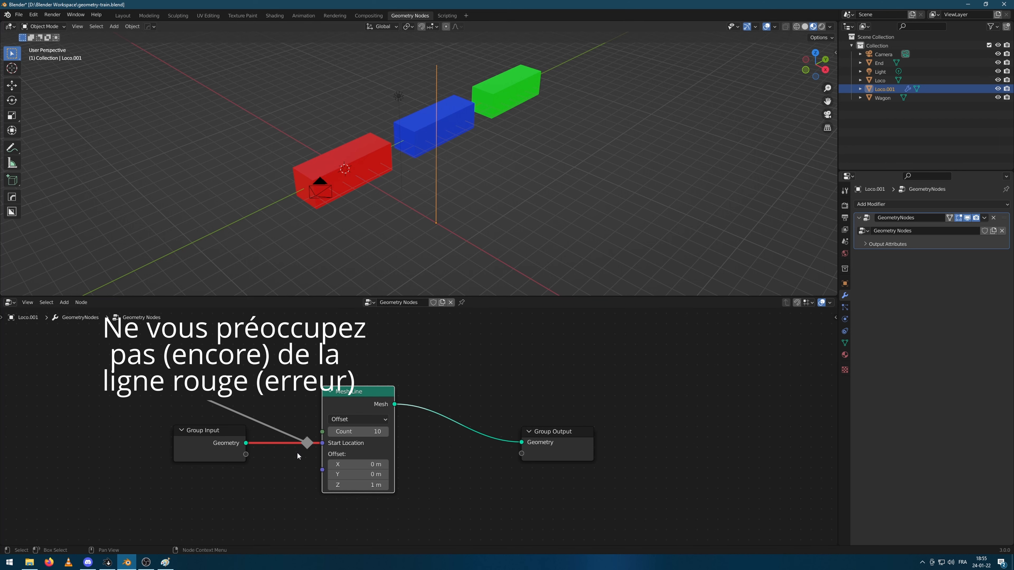
pyautogui.moveTo(518, 210); pyautogui.dragTo(410, 138, button='middle')
pyautogui.moveTo(352, 177); pyautogui.dragTo(364, 175, button='middle')
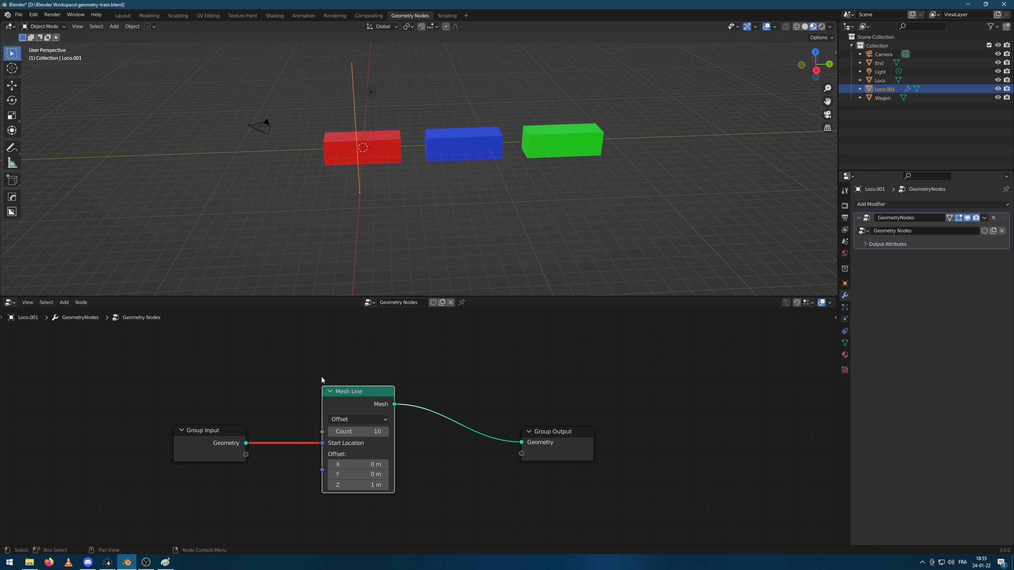
# Step: Add a Join Geometry node above the link between Mesh Line and Group Output
pyautogui.hotkey('shift', 'a')
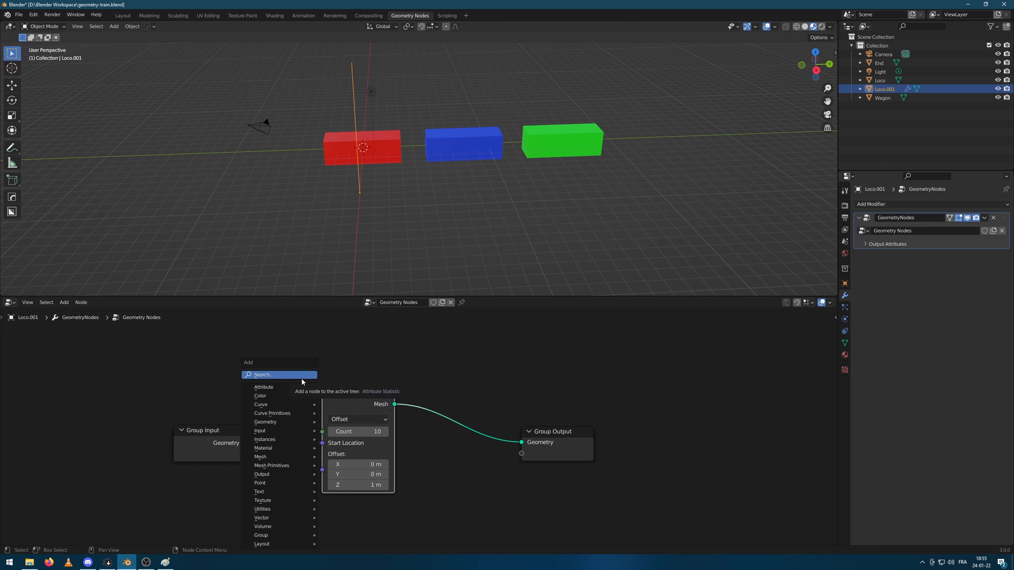
pyautogui.click(301, 377)
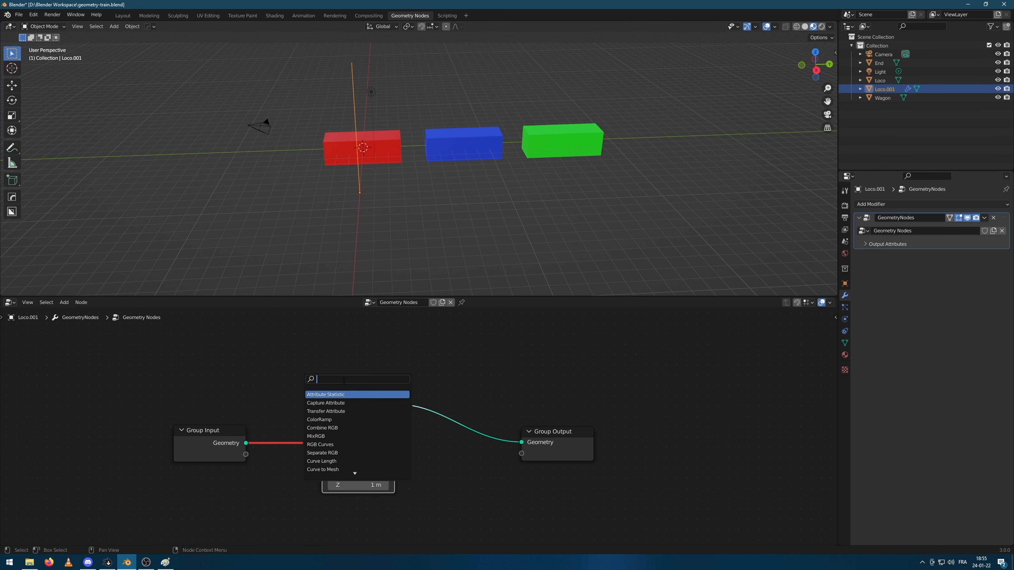
pyautogui.write('join')
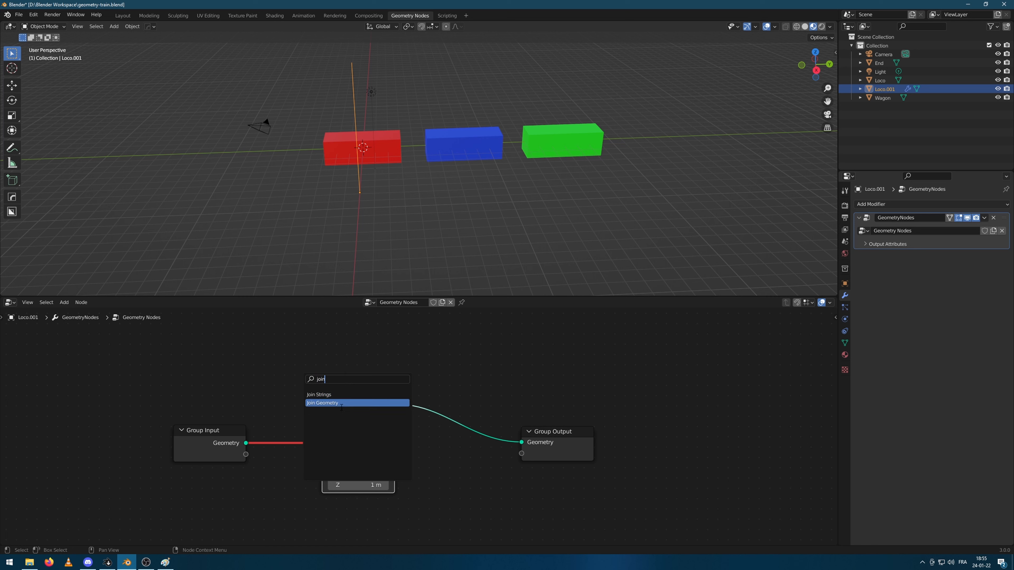
pyautogui.click(341, 407)
pyautogui.click(447, 356)
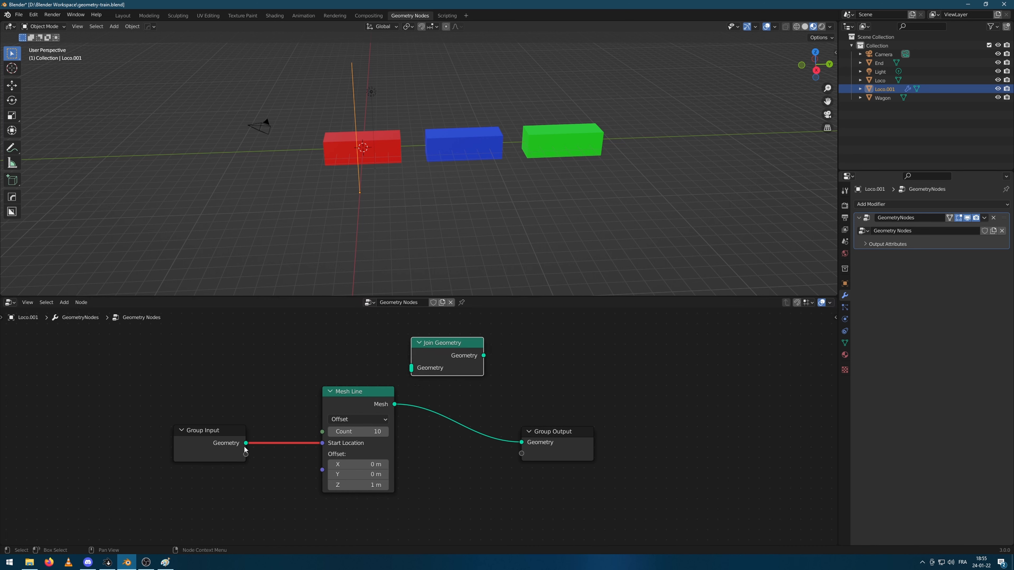
# Step: Connect the Group Input geometry and the Mesh Line mesh into Join Geometry, and its output to Group Output
pyautogui.moveTo(245, 448); pyautogui.dragTo(411, 368)
pyautogui.moveTo(483, 356); pyautogui.dragTo(522, 442)
pyautogui.moveTo(479, 231); pyautogui.dragTo(457, 209, button='middle')
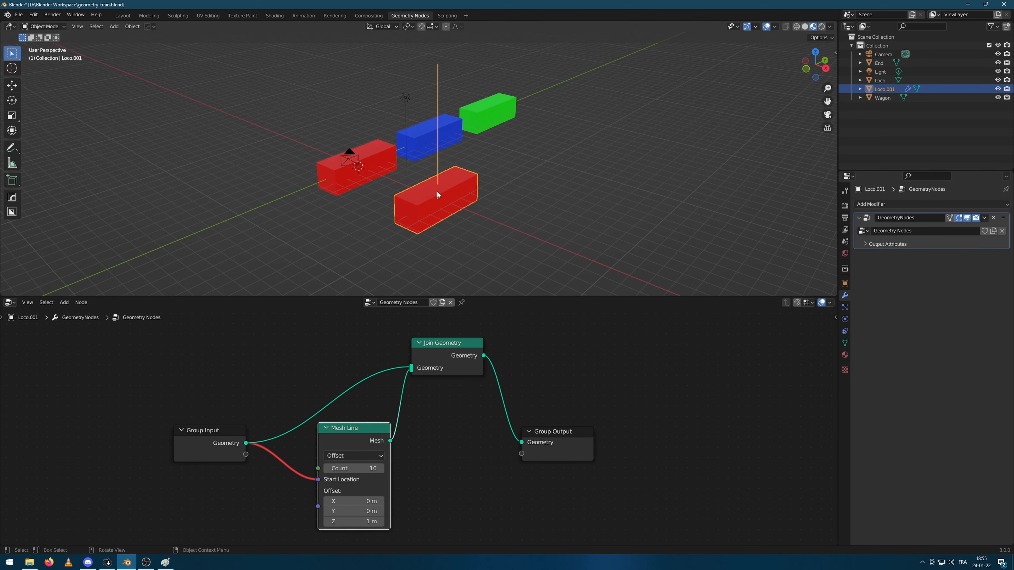
pyautogui.scroll(3, 432, 126)
pyautogui.scroll(-4, 432, 126)
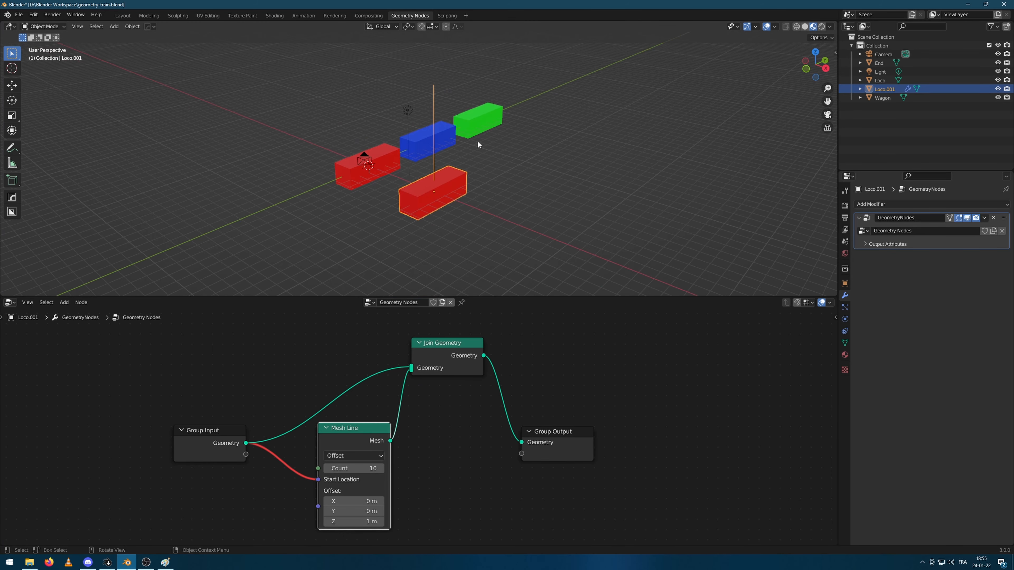
pyautogui.moveTo(433, 126); pyautogui.dragTo(544, 212, button='middle')
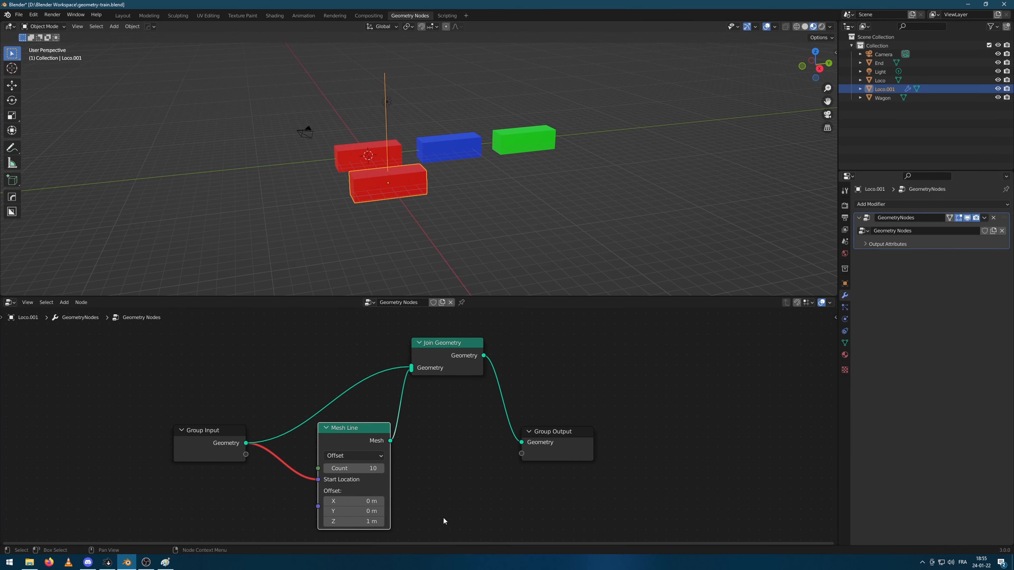
# Step: Set the Mesh Line node's Z offset to 0 m
pyautogui.click(355, 519)
pyautogui.press('BackSpace')
pyautogui.write('-')
pyautogui.press('BackSpace')
pyautogui.write('0')
pyautogui.press('Return')
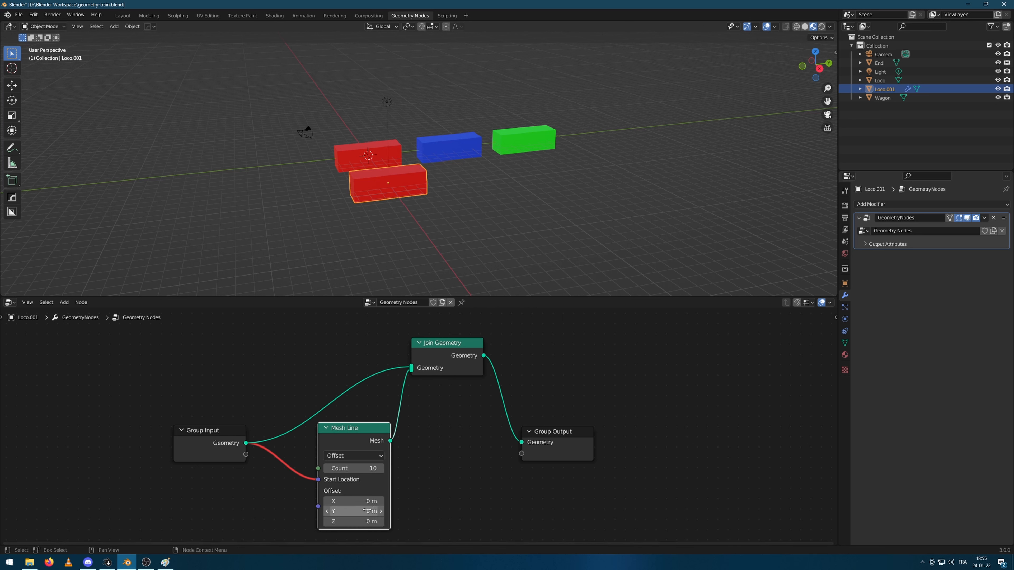
# Step: Set the Mesh Line node's Y offset to 1 m so the line runs along the train direction
pyautogui.moveTo(360, 510); pyautogui.dragTo(384, 510)
pyautogui.moveTo(561, 219); pyautogui.dragTo(569, 219, button='middle')
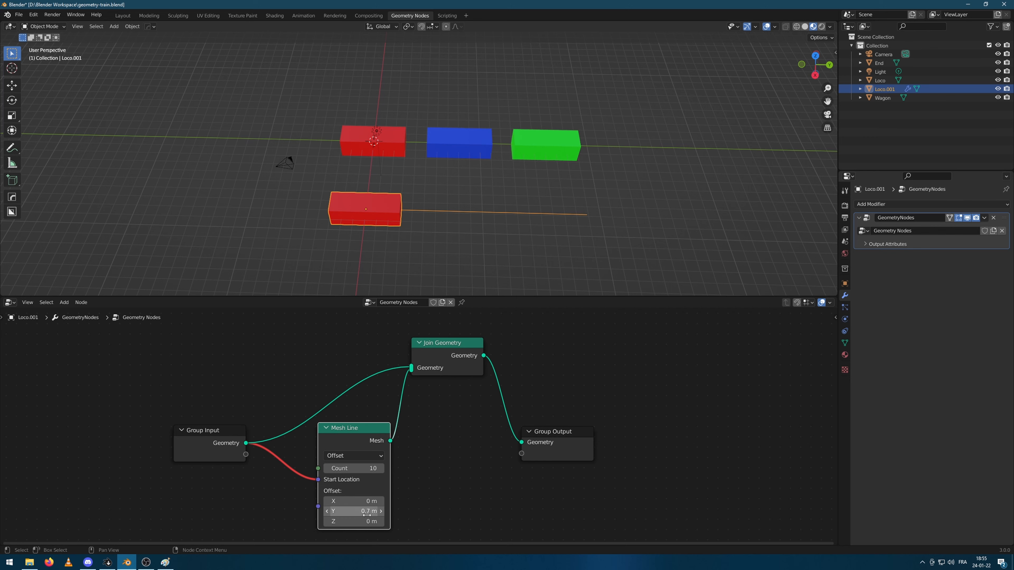
pyautogui.click(354, 512)
pyautogui.write('1')
pyautogui.press('Return')
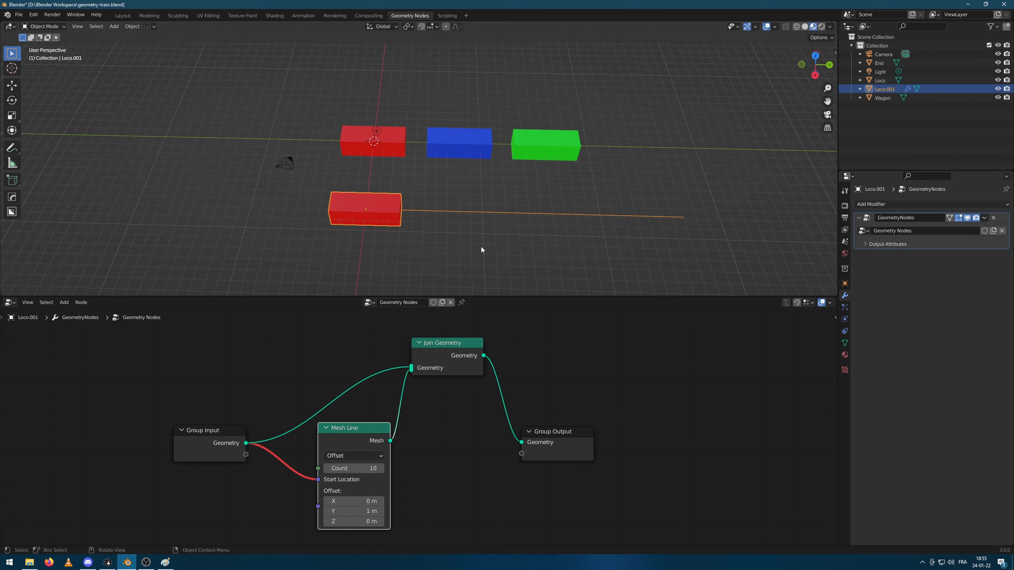
pyautogui.moveTo(482, 246); pyautogui.dragTo(451, 219, button='middle')
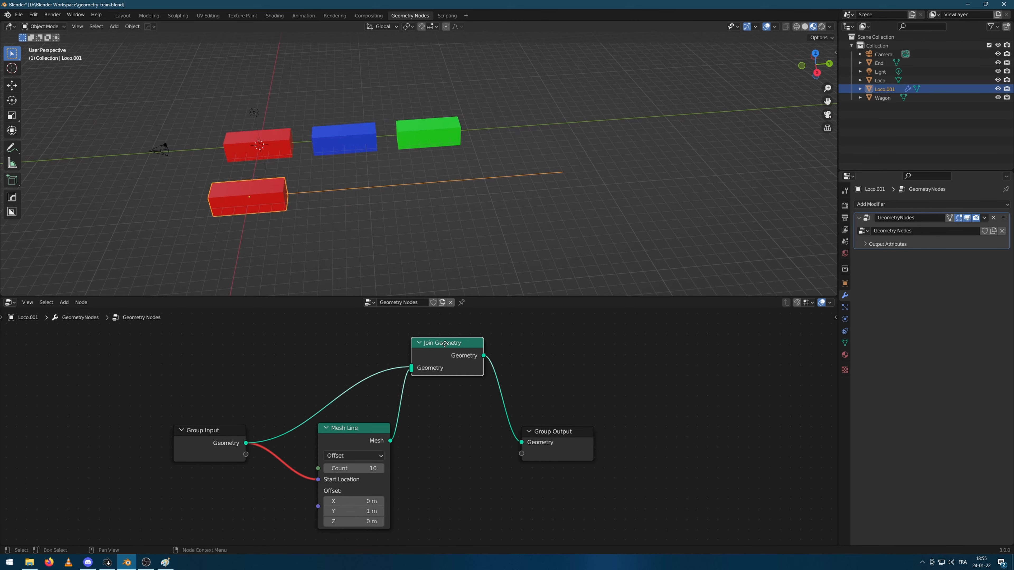
# Step: Move the Join Geometry and Group Output nodes farther from Mesh Line to make room in the chain
pyautogui.moveTo(443, 342); pyautogui.dragTo(539, 360)
pyautogui.moveTo(566, 438); pyautogui.dragTo(818, 387)
pyautogui.moveTo(555, 364); pyautogui.dragTo(672, 373)
# Step: Insert a Mesh to Points node on the link between Mesh Line and Join Geometry
pyautogui.hotkey('shift', 'a')
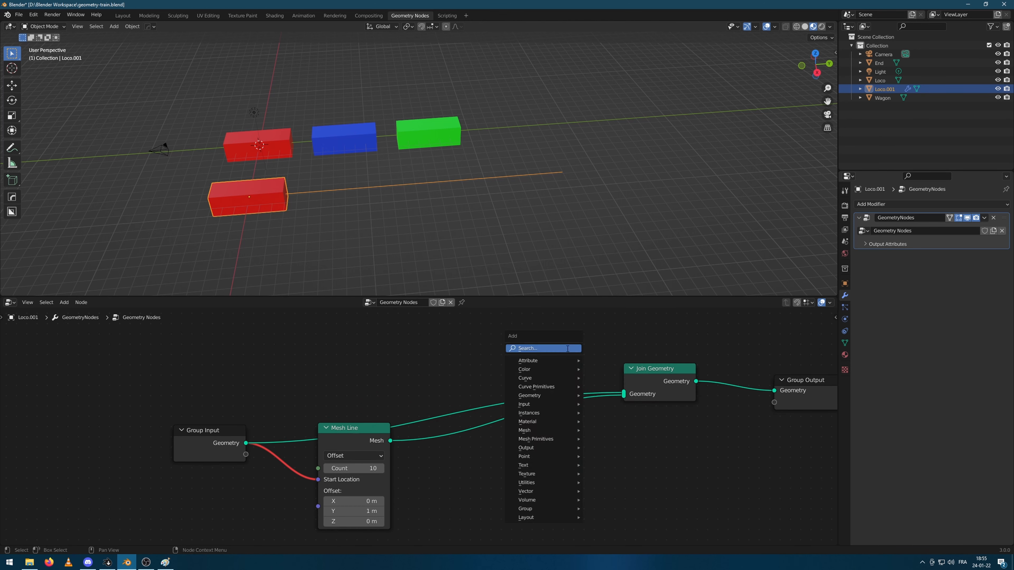
pyautogui.click(568, 352)
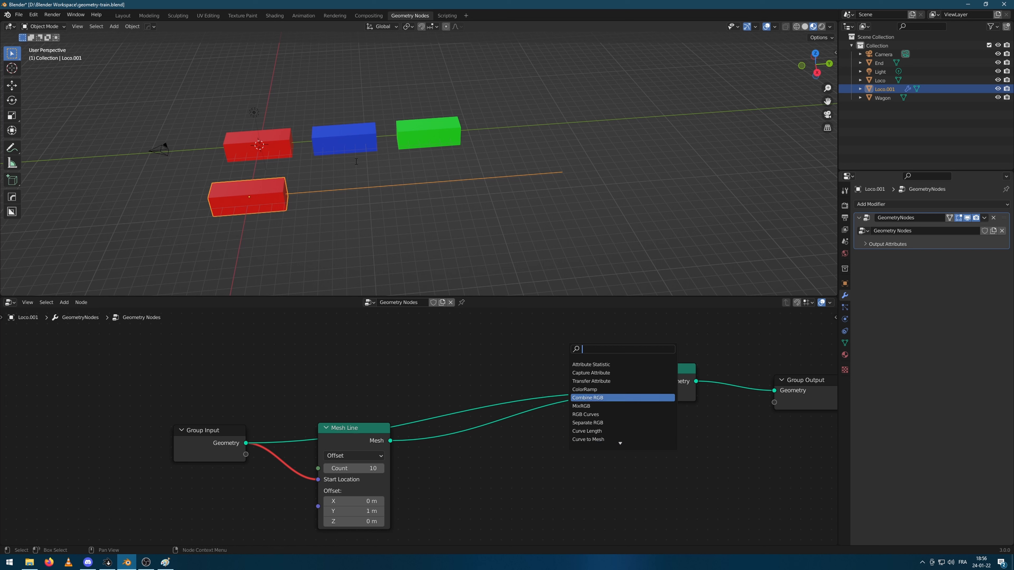
pyautogui.write('point')
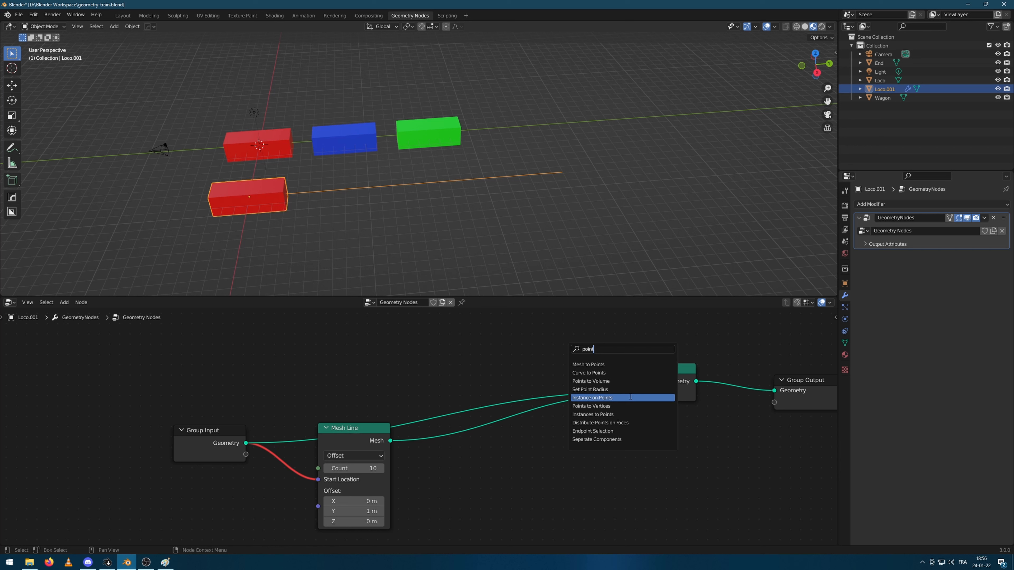
pyautogui.click(611, 365)
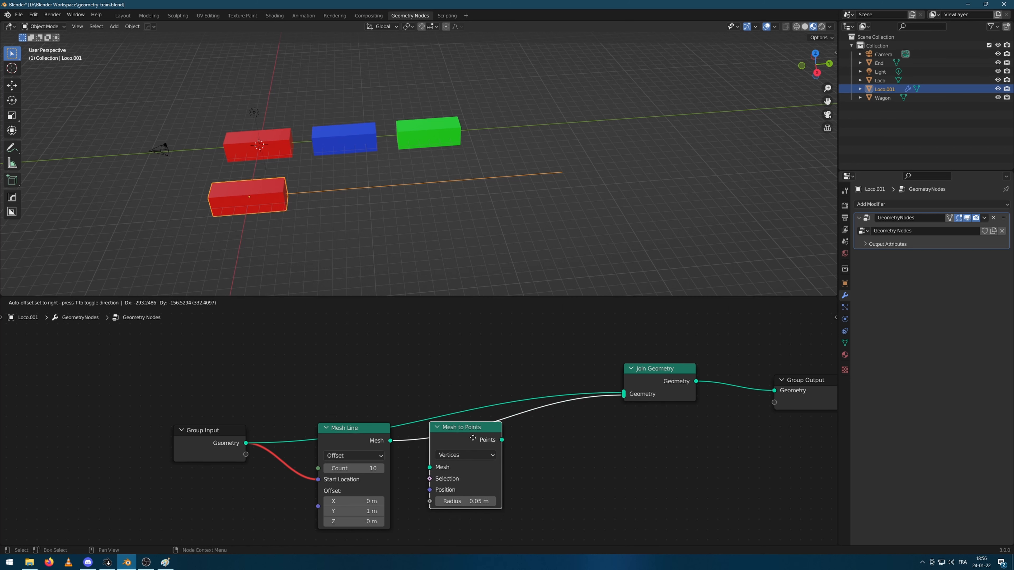
pyautogui.click(463, 423)
pyautogui.scroll(-1, 407, 353)
pyautogui.scroll(3, 159, 220)
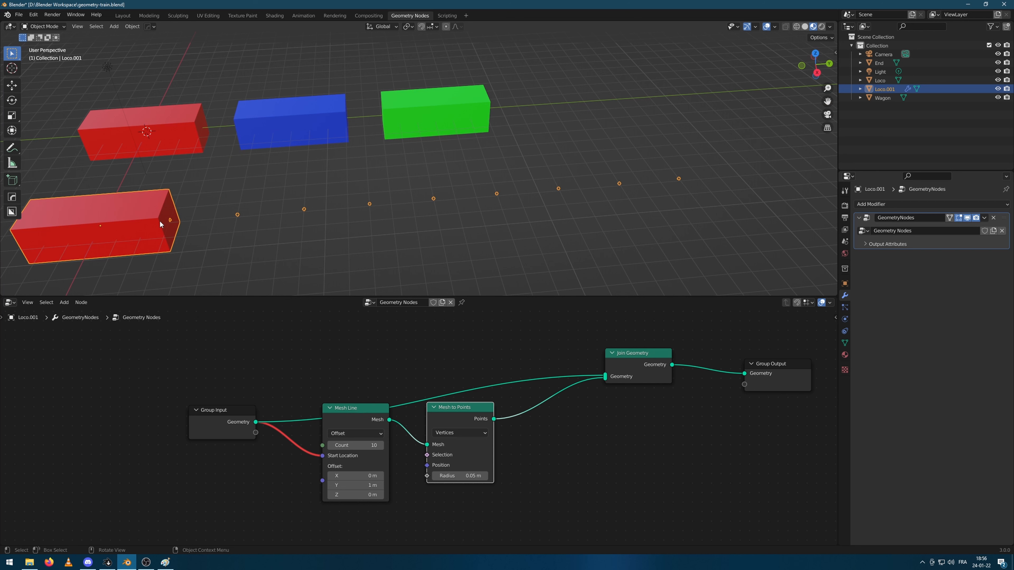
# Step: Space out the Group Input, Mesh Line and Mesh to Points nodes, and expose the Mesh Line's Count as a group input
pyautogui.moveTo(352, 408); pyautogui.dragTo(321, 476)
pyautogui.moveTo(464, 413); pyautogui.dragTo(469, 455)
pyautogui.moveTo(598, 480); pyautogui.dragTo(611, 401, button='middle')
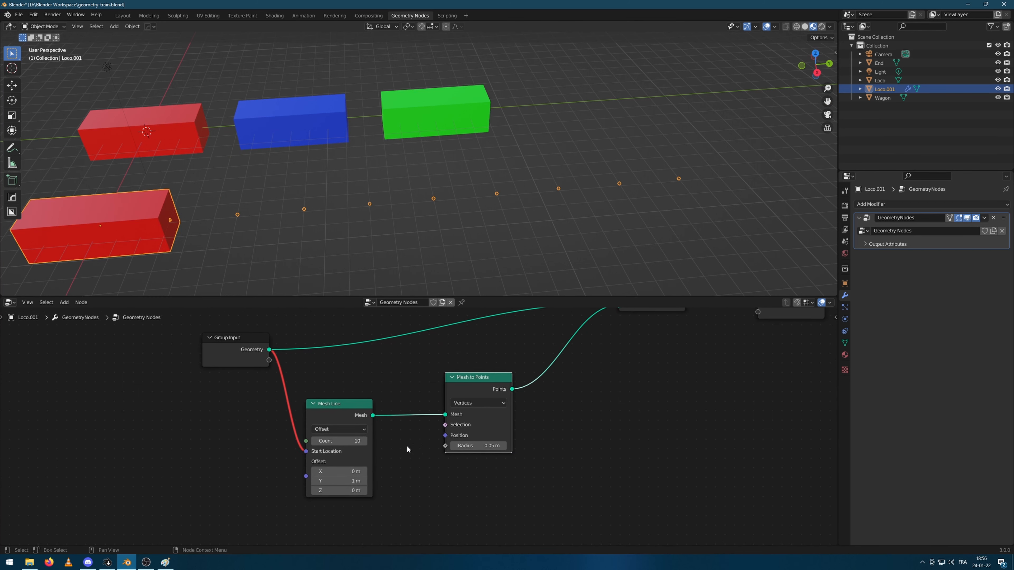
pyautogui.moveTo(227, 345); pyautogui.dragTo(187, 350)
pyautogui.moveTo(307, 441); pyautogui.dragTo(229, 366)
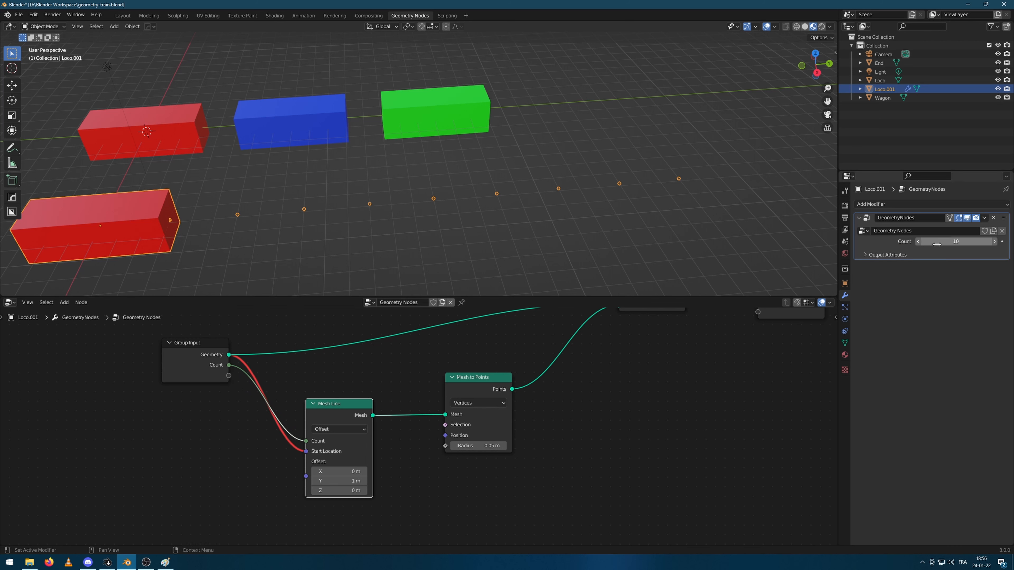
# Step: Set the Geometry Nodes modifier's Count to 7 and reselect the Loco.001 object in the viewport
pyautogui.click(937, 244)
pyautogui.click(906, 322)
pyautogui.moveTo(956, 243); pyautogui.dragTo(918, 243)
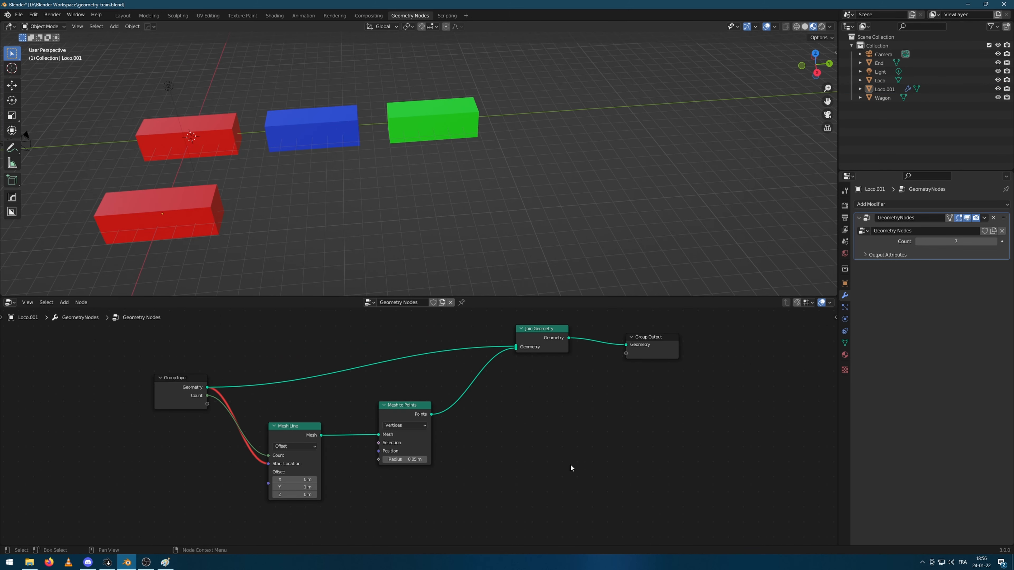
pyautogui.moveTo(584, 464); pyautogui.dragTo(539, 447, button='middle')
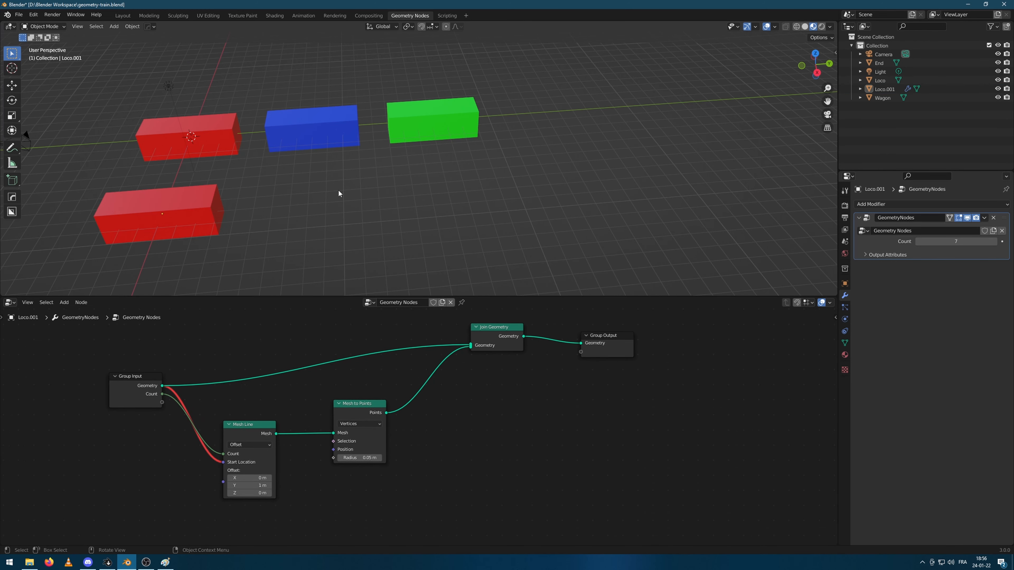
pyautogui.click(223, 213)
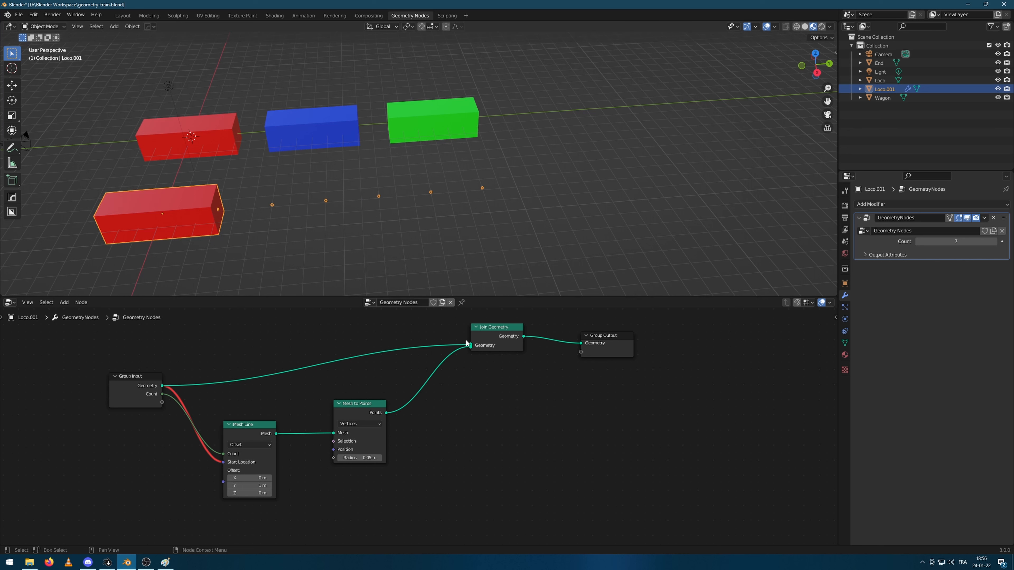
# Step: Insert an Instance on Points node on the link between Mesh to Points and Join Geometry
pyautogui.hotkey('shift', 'a')
pyautogui.write('instance')
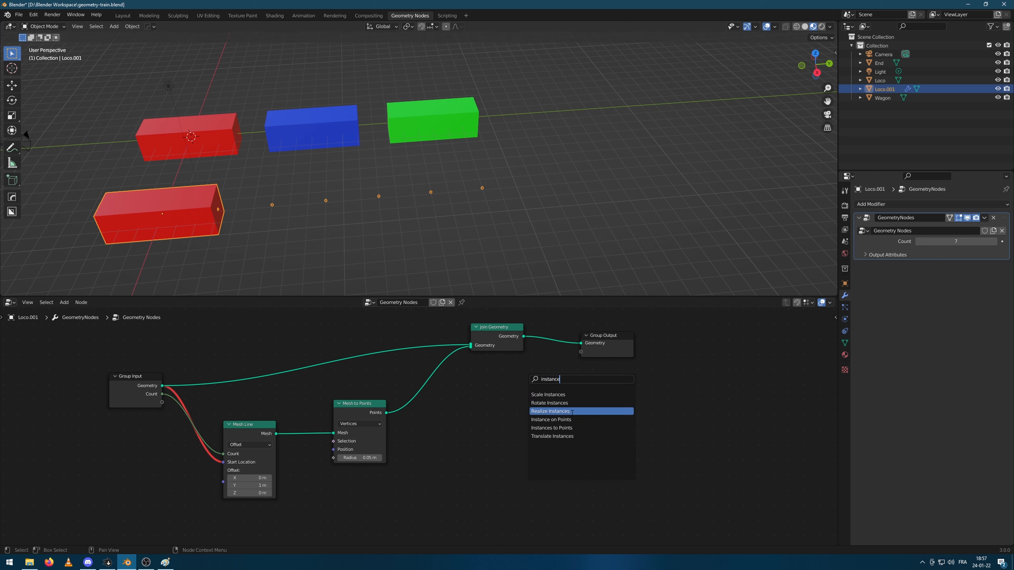
pyautogui.click(573, 419)
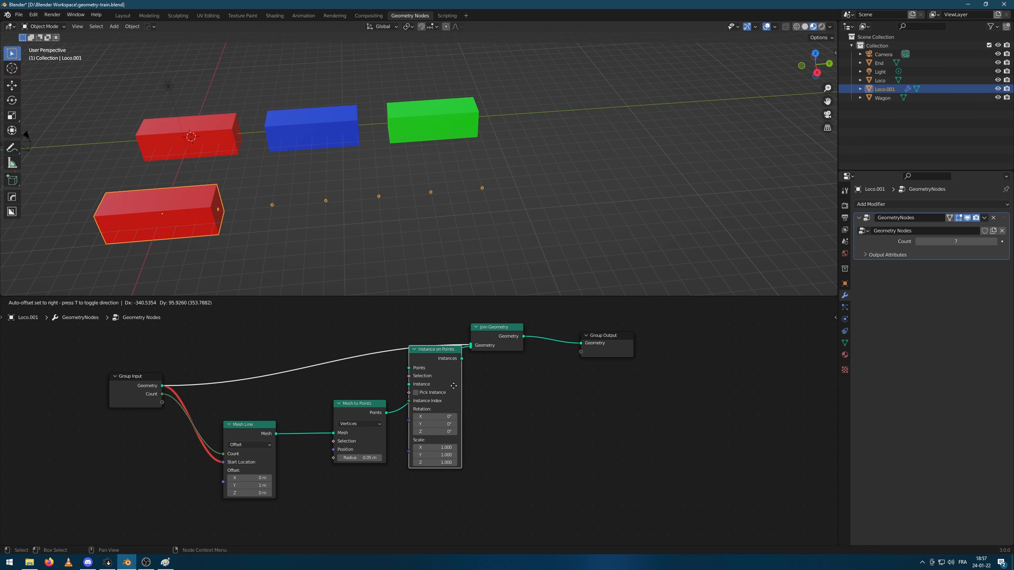
pyautogui.click(455, 403)
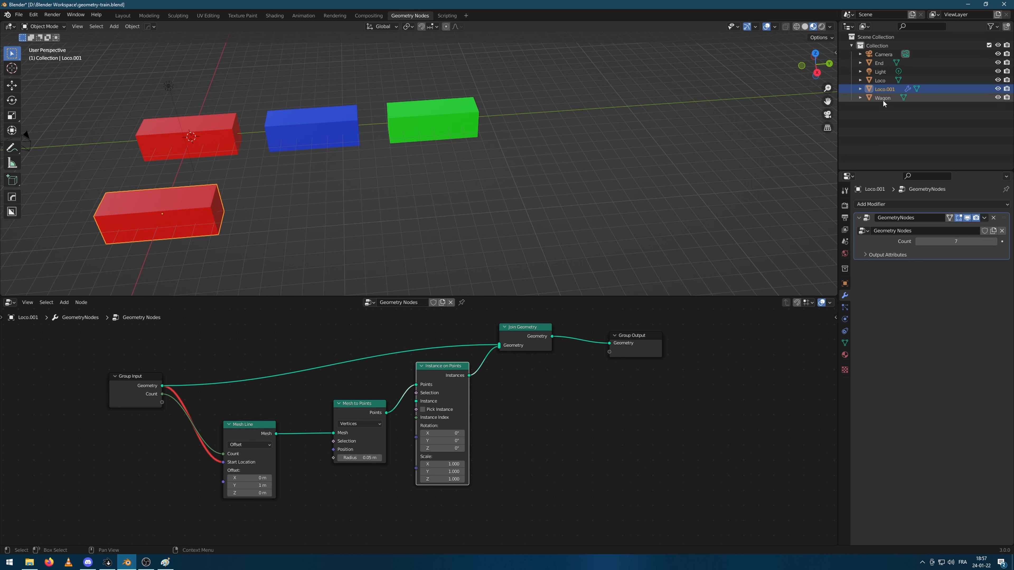
# Step: Add an Object Info node for the Wagon object and connect its Geometry to the Instance input of Instance on Points
pyautogui.moveTo(883, 103); pyautogui.dragTo(351, 500)
pyautogui.moveTo(554, 455); pyautogui.dragTo(542, 413, button='middle')
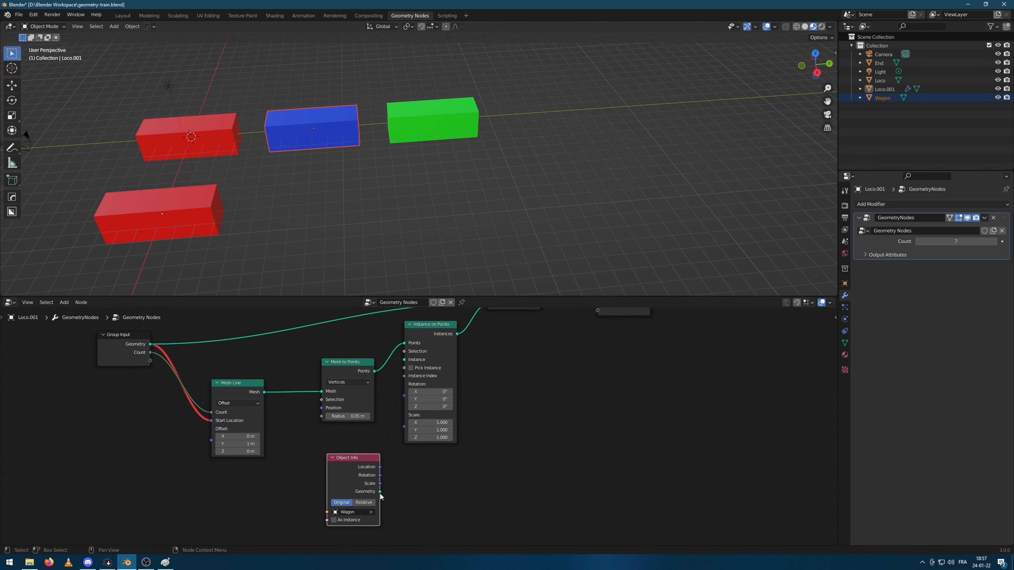
pyautogui.moveTo(380, 492); pyautogui.dragTo(405, 359)
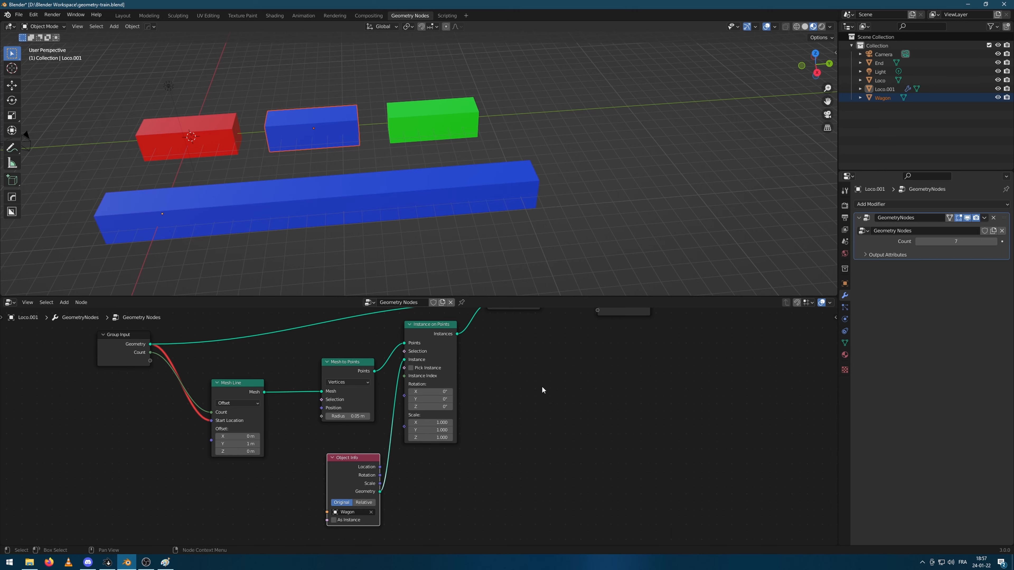
pyautogui.moveTo(321, 275); pyautogui.dragTo(446, 163, button='middle')
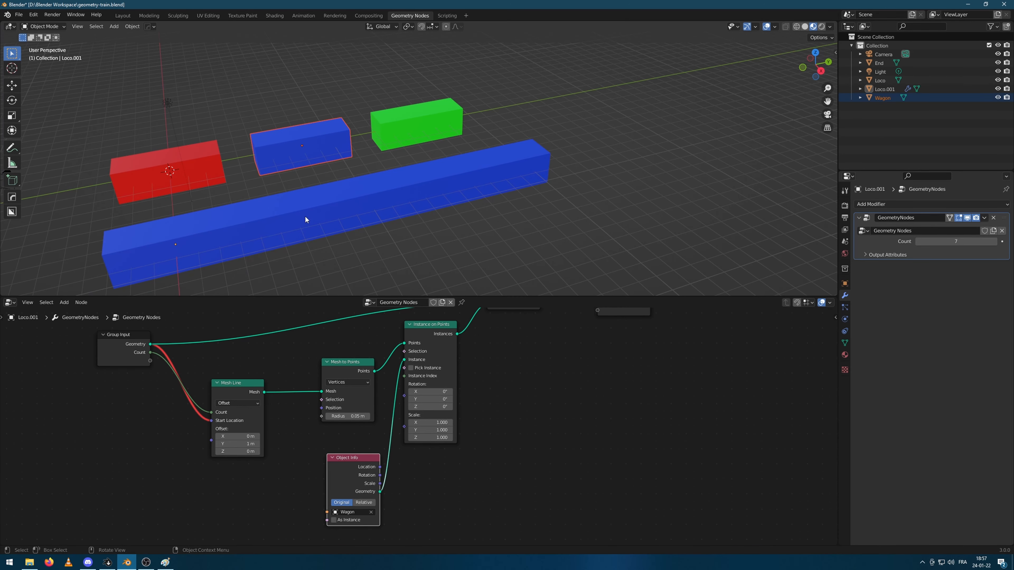
pyautogui.keyDown('shift'); pyautogui.moveTo(409, 241); pyautogui.dragTo(488, 209, button='middle'); pyautogui.keyUp('shift')
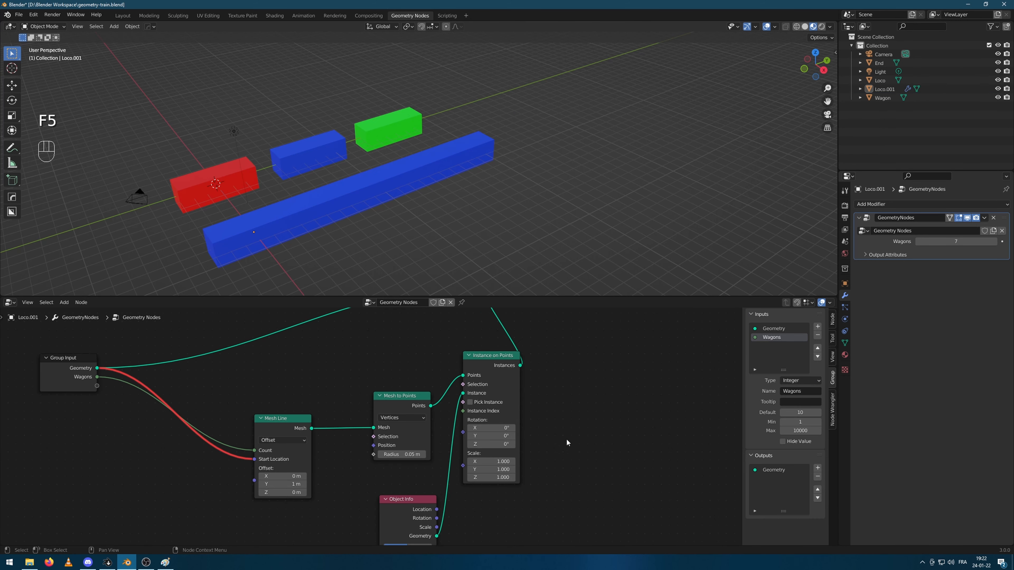
# Step: Cut the link between the Group Input's Geometry and the Mesh Line's Start Location
pyautogui.moveTo(271, 475); pyautogui.dragTo(422, 425, button='middle')
pyautogui.scroll(2, 337, 487)
pyautogui.moveTo(317, 422); pyautogui.dragTo(340, 451, button='middle')
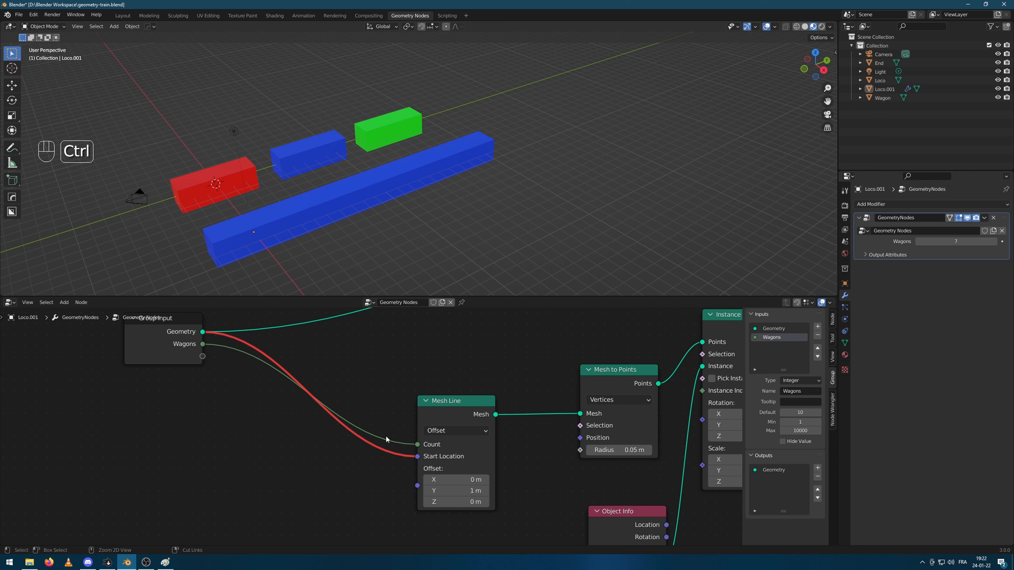
pyautogui.keyDown('ctrl'); pyautogui.moveTo(402, 450); pyautogui.dragTo(383, 470, button='right'); pyautogui.keyUp('ctrl')
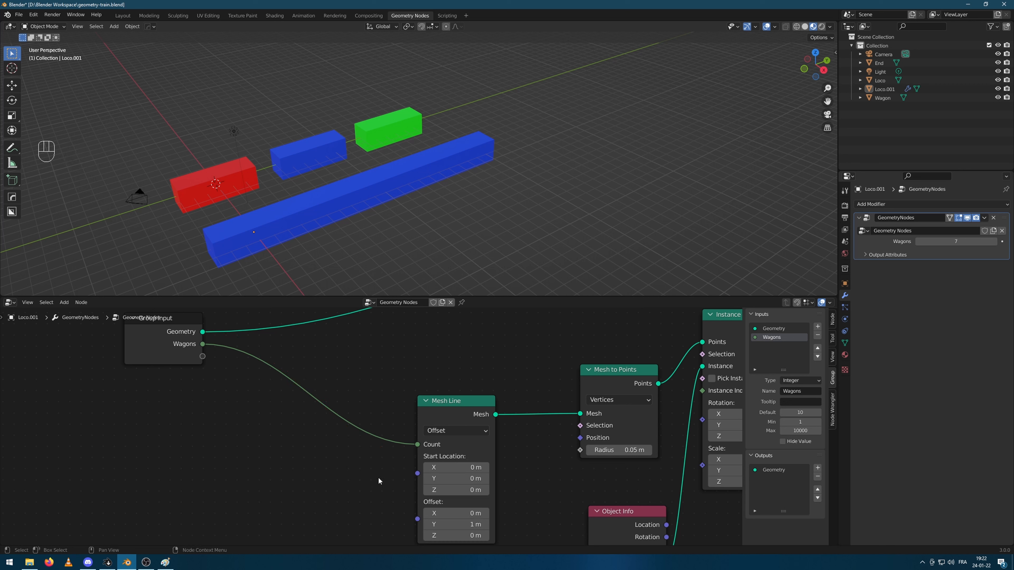
pyautogui.scroll(-1, 356, 448)
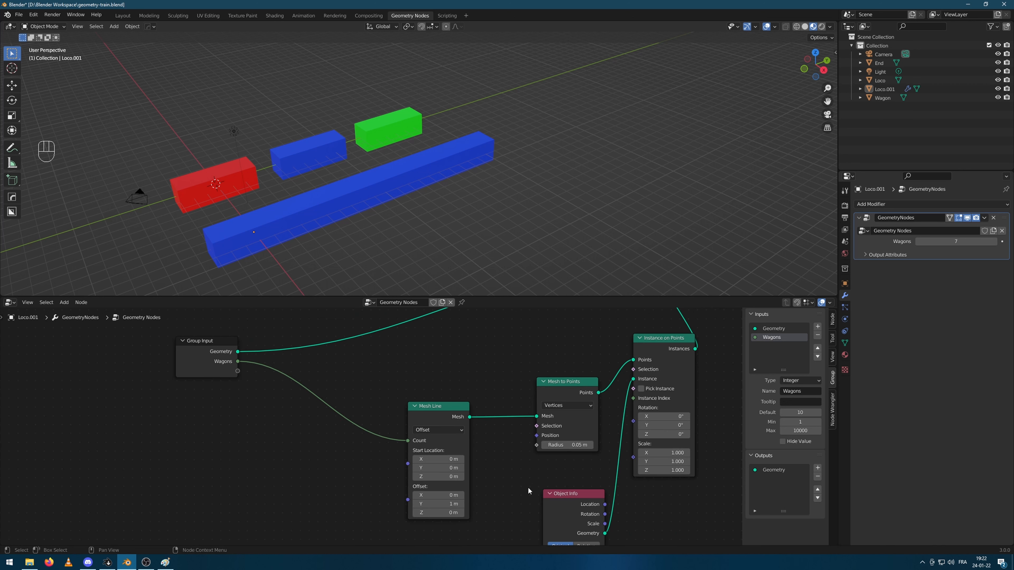
# Step: Set the Mesh Line's Offset Y to 2.6 m and reduce it to 2.3 m
pyautogui.click(441, 504)
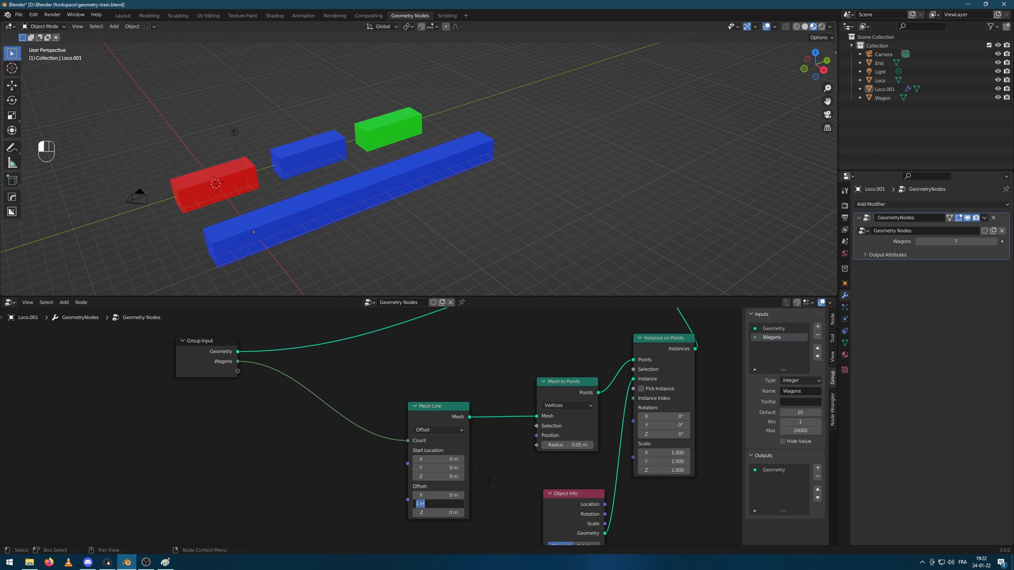
pyautogui.write('2.6')
pyautogui.press('Return')
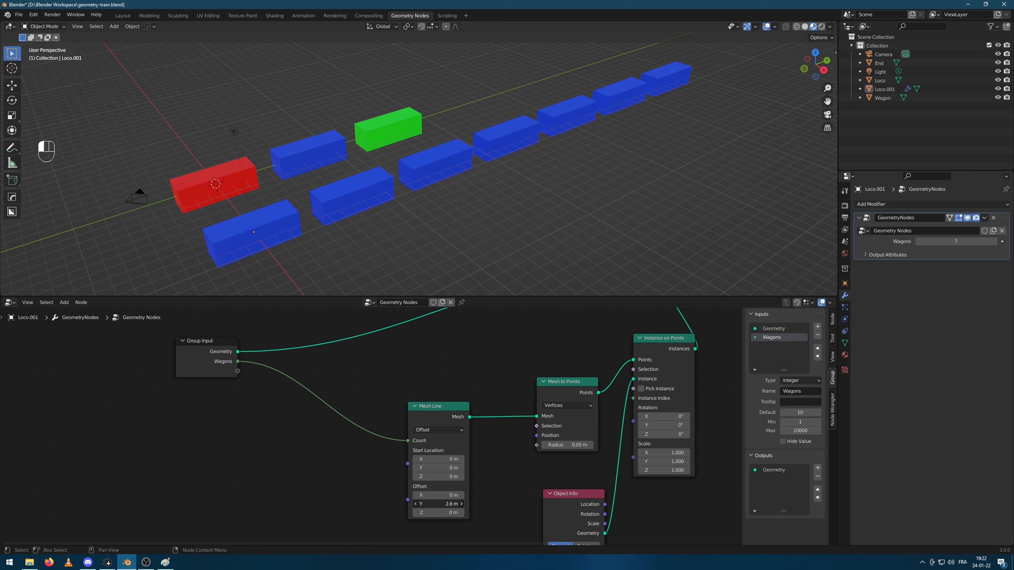
pyautogui.moveTo(440, 504); pyautogui.dragTo(428, 504)
pyautogui.moveTo(491, 224); pyautogui.dragTo(461, 205, button='middle')
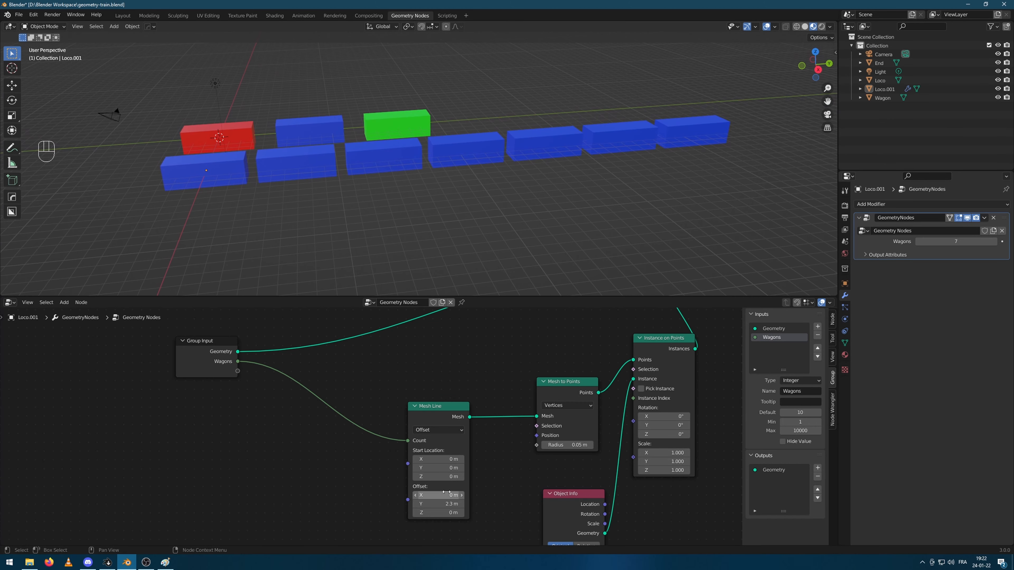
pyautogui.moveTo(468, 264); pyautogui.dragTo(459, 239, button='middle')
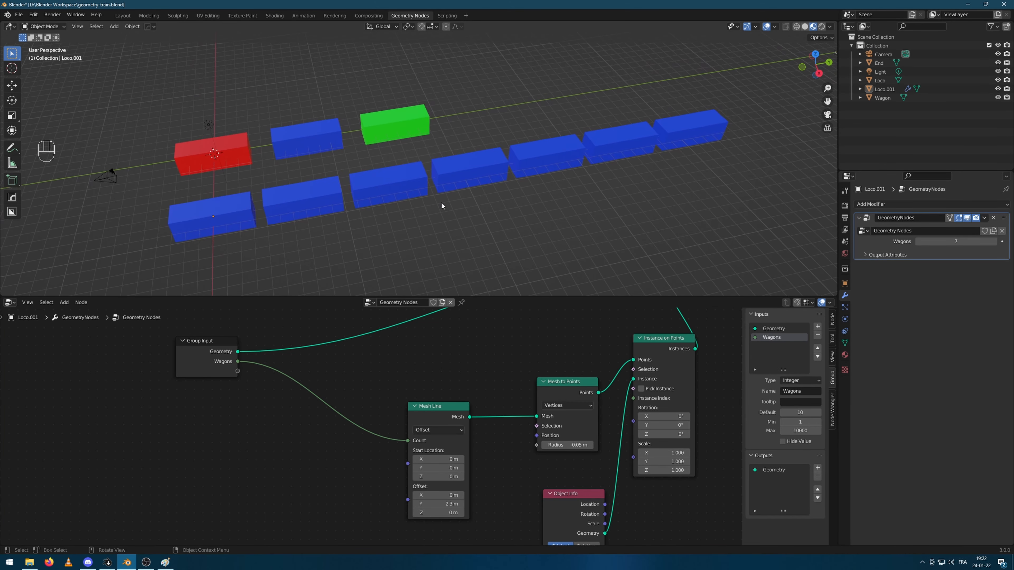
# Step: Set the Mesh Line's Start Location Y to 3.9 m and select the Loco.001 object
pyautogui.click(382, 134)
pyautogui.keyDown('shift'); pyautogui.click(329, 147); pyautogui.keyUp('shift')
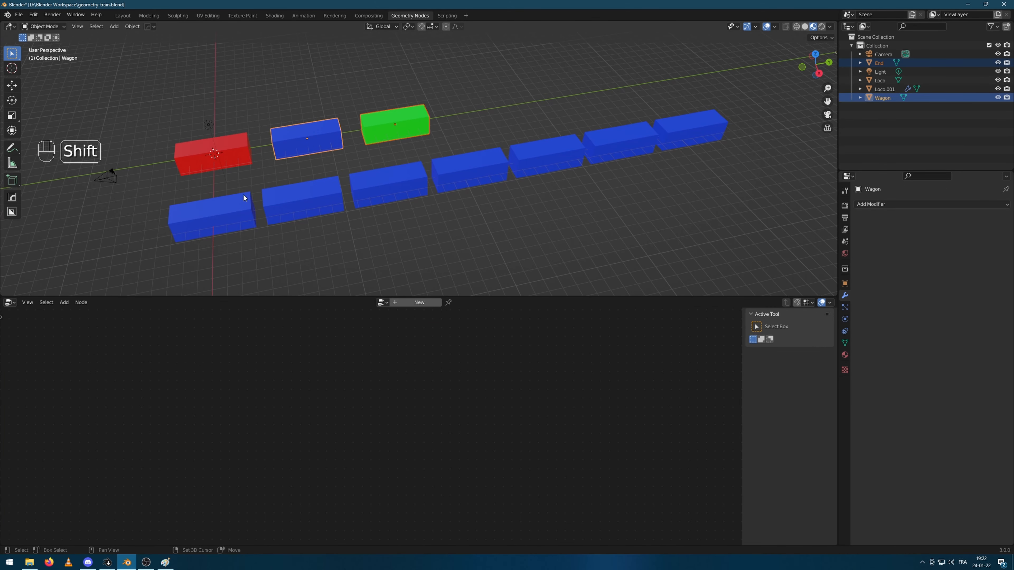
pyautogui.keyDown('shift'); pyautogui.click(224, 164); pyautogui.keyUp('shift')
pyautogui.click(203, 237)
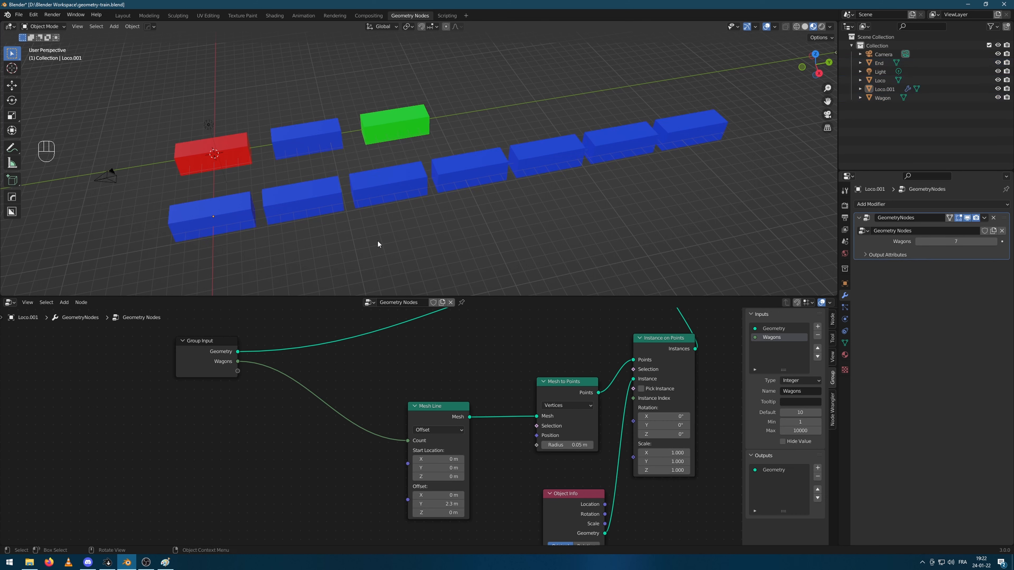
pyautogui.moveTo(430, 468); pyautogui.dragTo(489, 468)
pyautogui.click(183, 222)
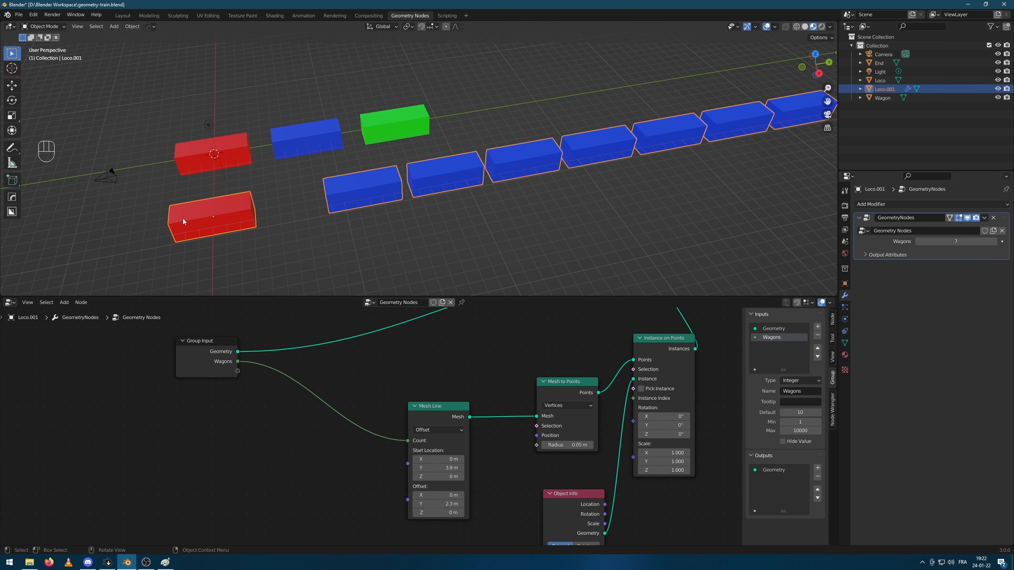
# Step: Apply the scale of the End, Wagon, Loco and Loco.001 objects together, and clear the selection
pyautogui.click(385, 132)
pyautogui.keyDown('shift'); pyautogui.click(306, 139); pyautogui.keyUp('shift')
pyautogui.keyDown('shift'); pyautogui.click(241, 159); pyautogui.keyUp('shift')
pyautogui.keyDown('shift'); pyautogui.click(213, 216); pyautogui.keyUp('shift')
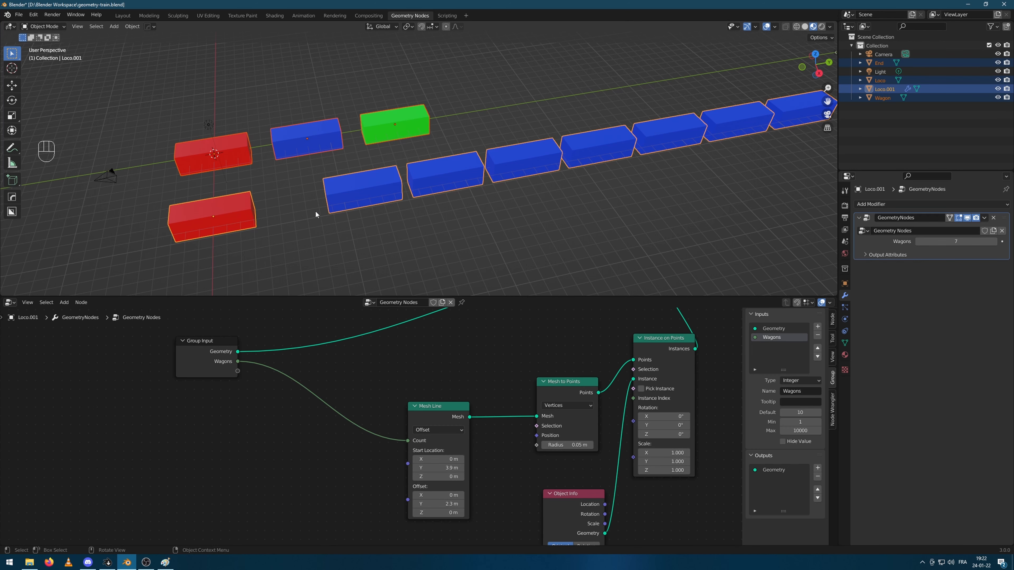
pyautogui.hotkey('ctrl', 'a')
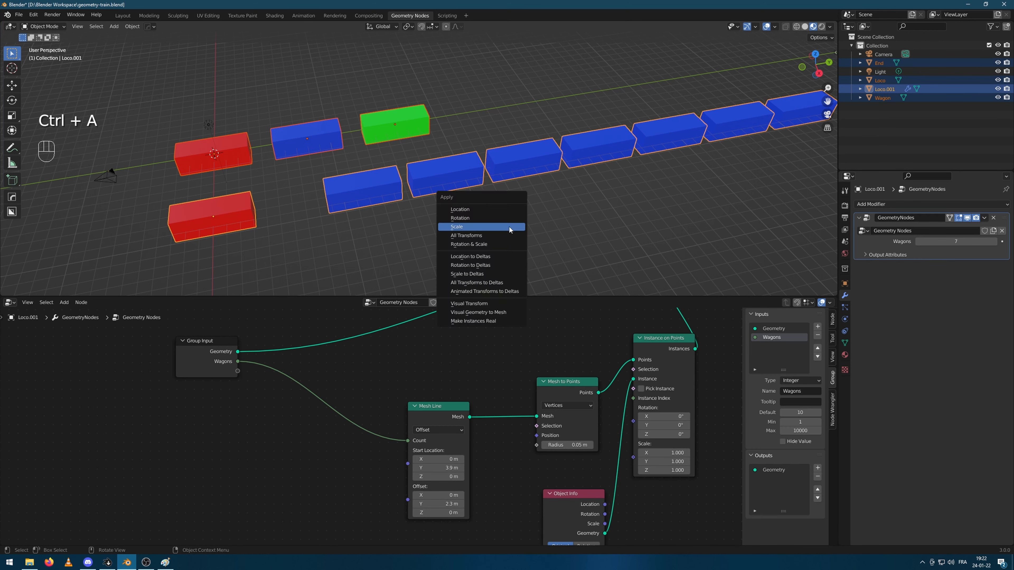
pyautogui.click(509, 227)
pyautogui.click(570, 220)
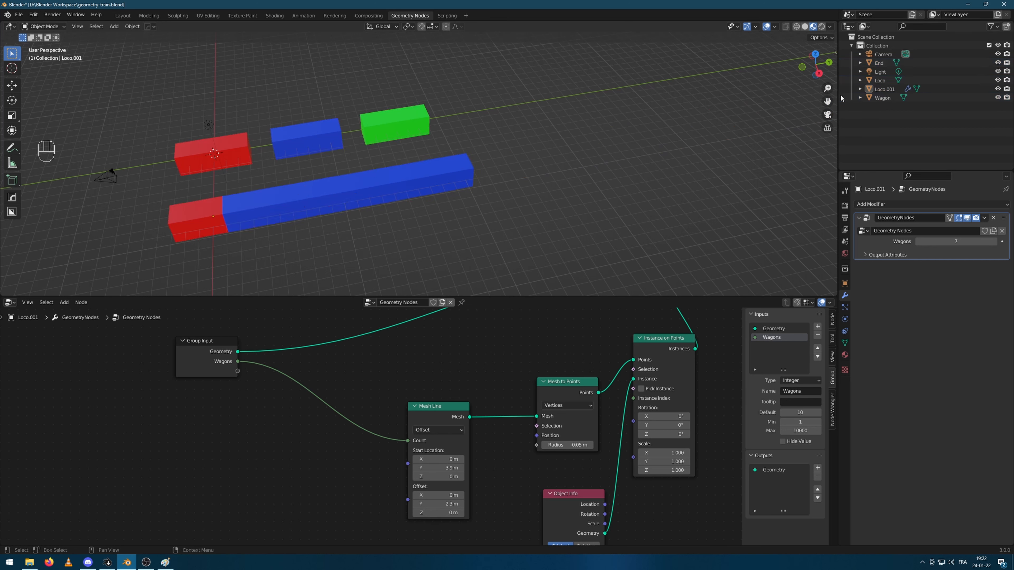
# Step: Show the transform properties and select Loco.001 to check its dimensions
pyautogui.click(835, 54)
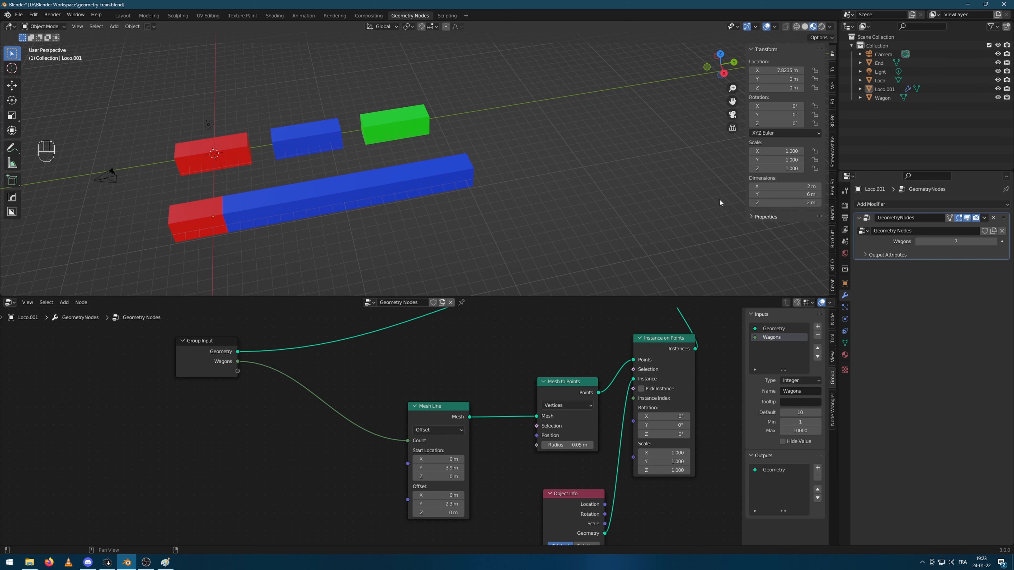
pyautogui.click(212, 233)
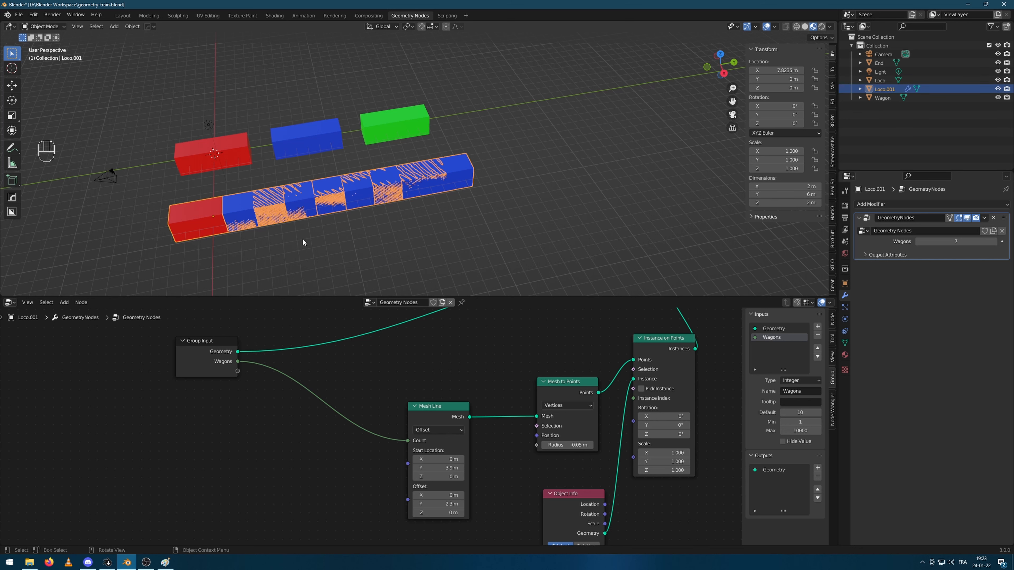
pyautogui.moveTo(303, 242); pyautogui.dragTo(330, 218, button='middle')
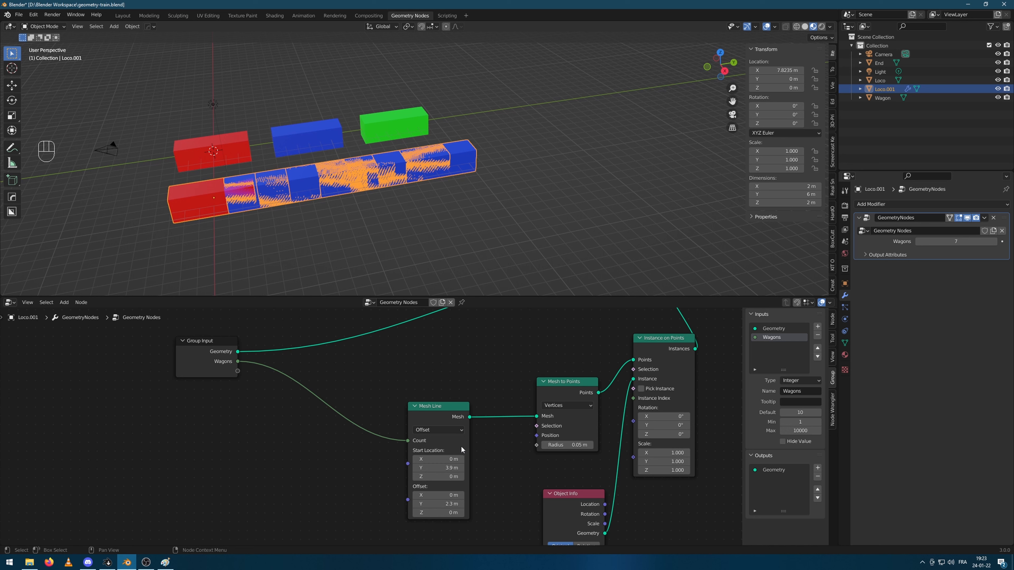
# Step: Reset the Mesh Line's Start Location Y to 0 m and set it to 6 m
pyautogui.click(450, 468)
pyautogui.write('0')
pyautogui.press('Return')
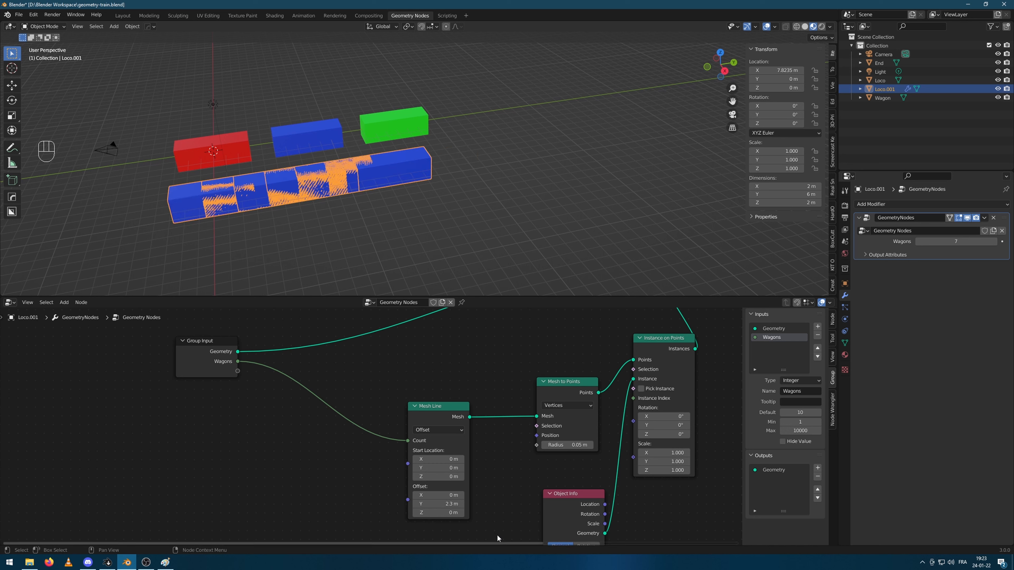
pyautogui.click(455, 468)
pyautogui.write('6')
pyautogui.press('Return')
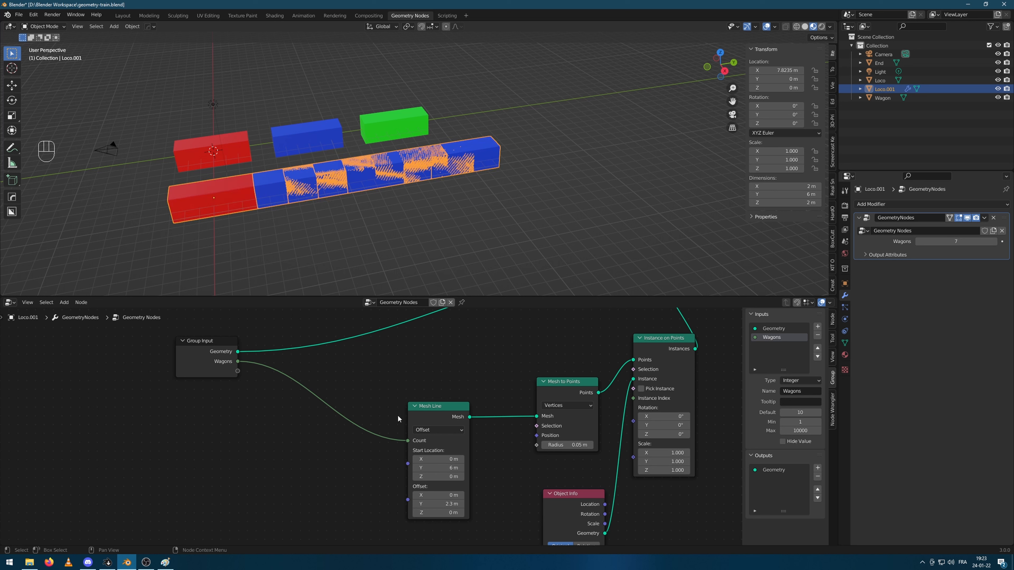
# Step: Set the Mesh Line's Offset Y to 6 m
pyautogui.click(439, 504)
pyautogui.write('6')
pyautogui.press('Return')
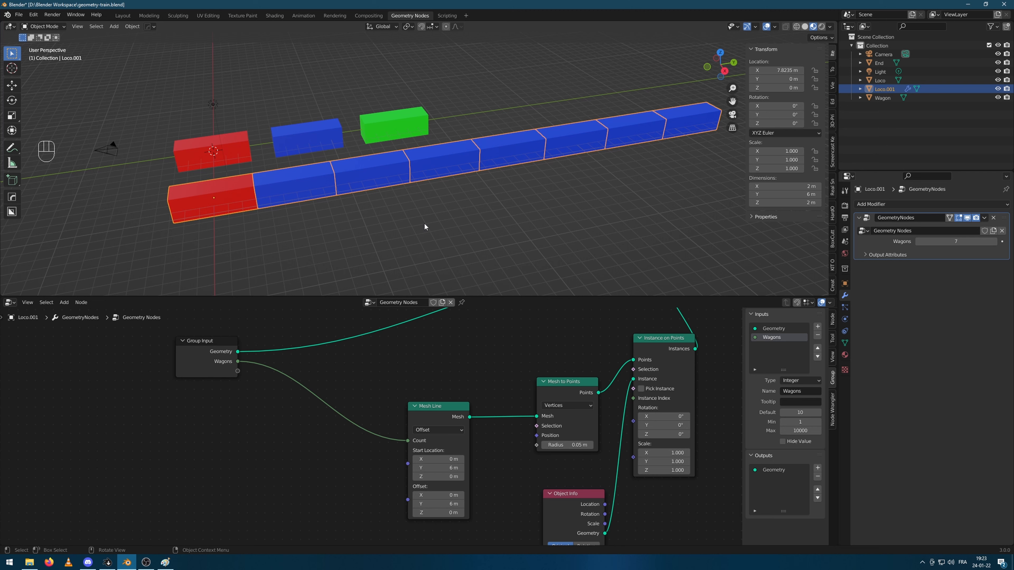
pyautogui.moveTo(425, 224); pyautogui.dragTo(397, 199, button='middle')
pyautogui.moveTo(272, 174); pyautogui.dragTo(233, 203, button='middle')
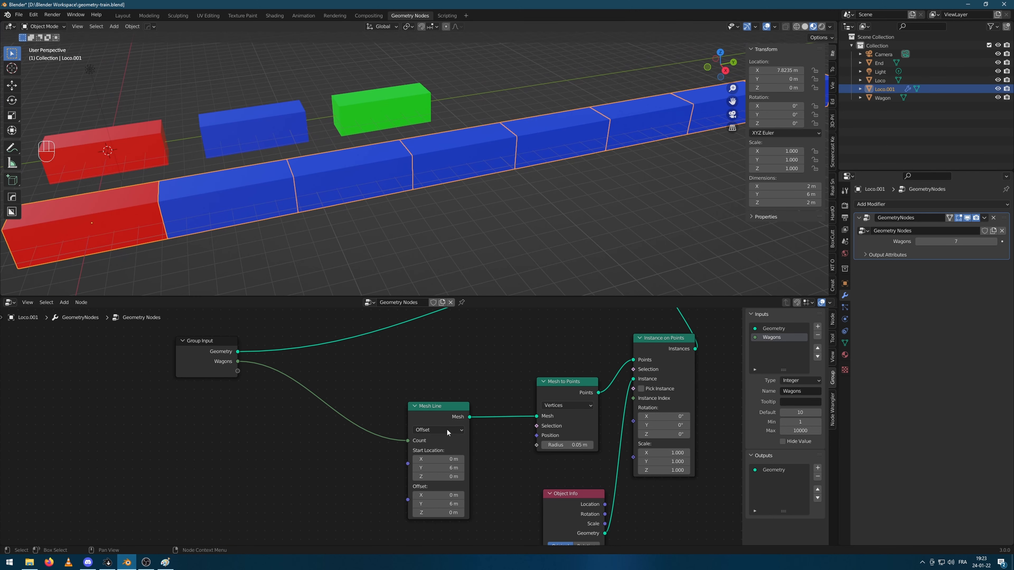
# Step: Set the Mesh Line's Offset Y and Start Location Y both to 6.5 m, and deselect the train
pyautogui.click(438, 503)
pyautogui.write('6.5')
pyautogui.press('Return')
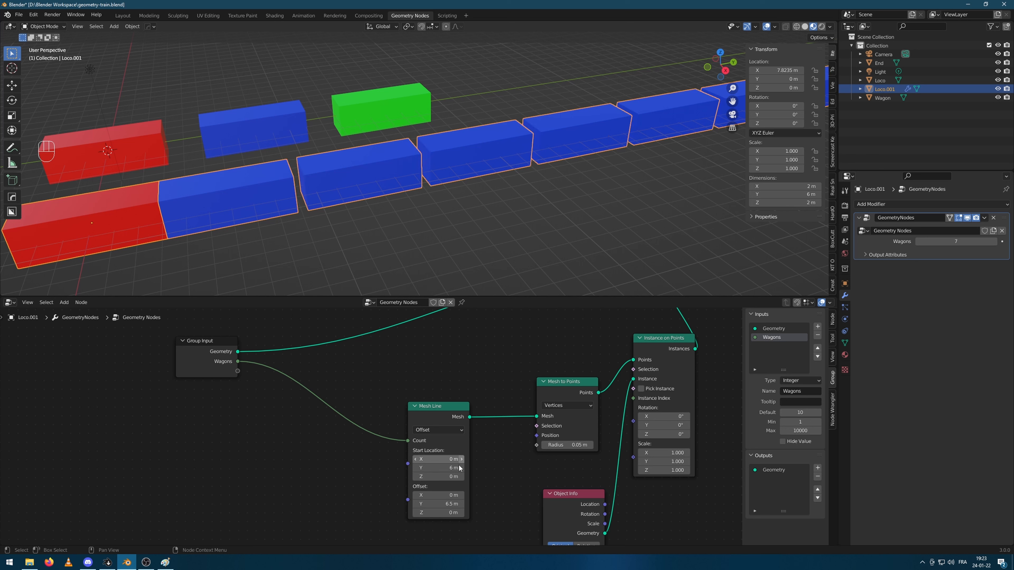
pyautogui.click(459, 469)
pyautogui.write('6.5')
pyautogui.press('Return')
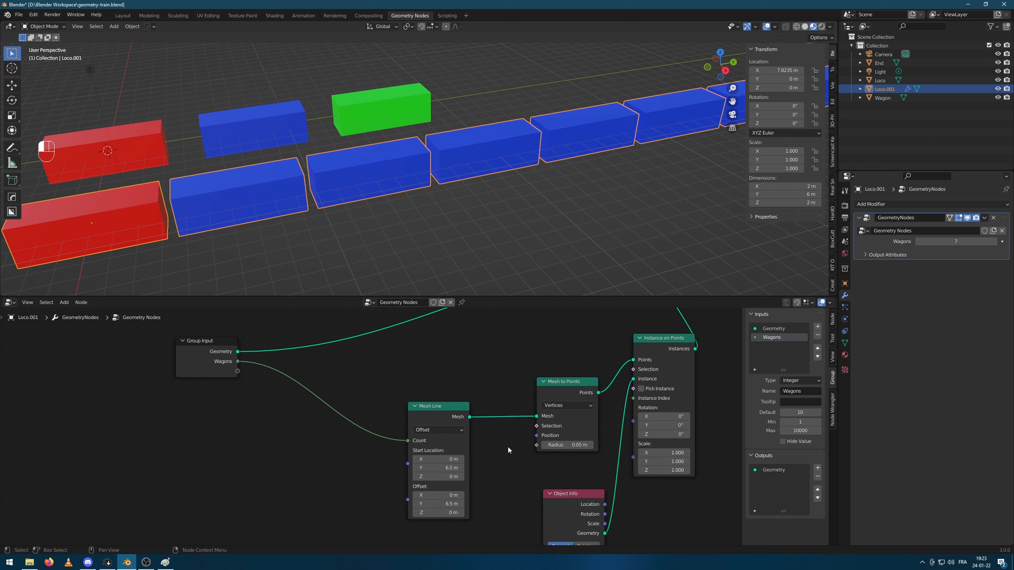
pyautogui.click(473, 252)
# Step: Examine the generated train from several angles, checking the gaps between the locomotive and its wagons
pyautogui.scroll(-3, 472, 252)
pyautogui.moveTo(473, 253); pyautogui.dragTo(368, 248, button='middle')
pyautogui.moveTo(438, 234); pyautogui.dragTo(451, 215, button='middle')
pyautogui.scroll(4, 309, 218)
pyautogui.keyDown('shift'); pyautogui.moveTo(281, 242); pyautogui.dragTo(533, 227, button='middle'); pyautogui.keyUp('shift')
pyautogui.scroll(-4, 351, 196)
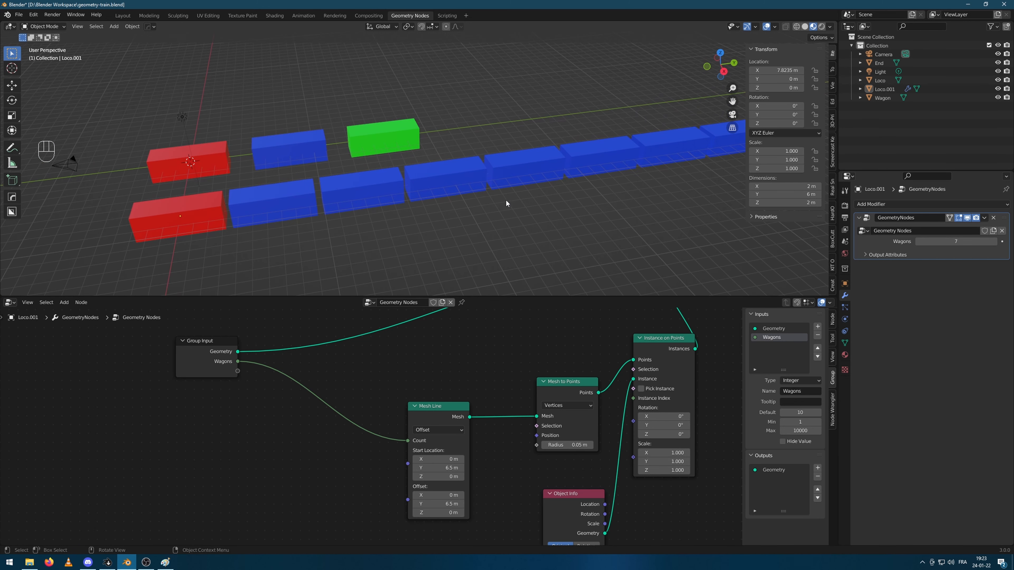
pyautogui.scroll(-3, 506, 200)
pyautogui.moveTo(970, 242)
pyautogui.mouseDown()
pyautogui.moveTo(931, 242)
pyautogui.moveTo(971, 241)
pyautogui.mouseUp()
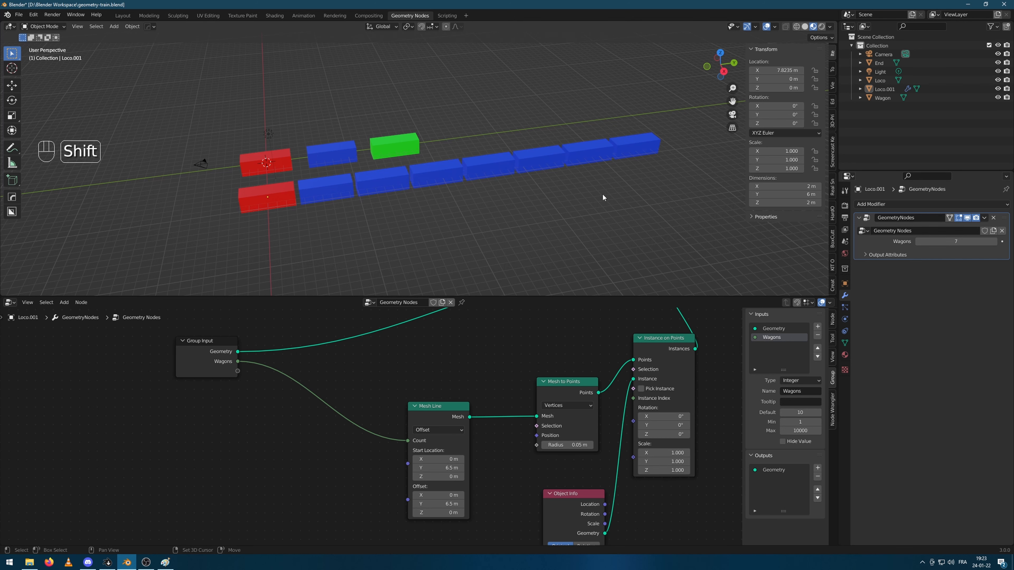
pyautogui.keyDown('shift'); pyautogui.moveTo(602, 199); pyautogui.dragTo(539, 232, button='middle'); pyautogui.keyUp('shift')
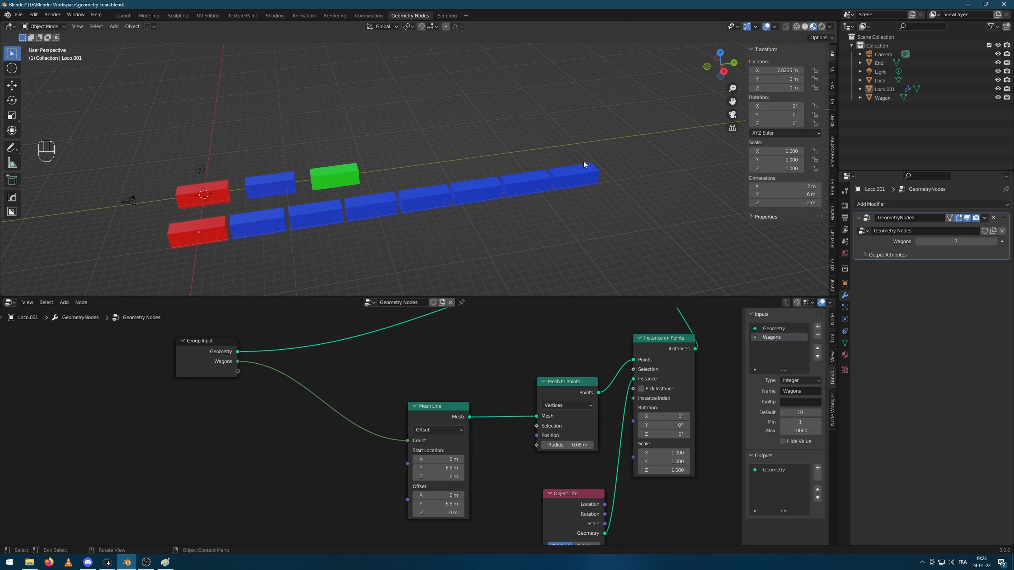
# Step: Save the geometry-train.blend file
pyautogui.hotkey('ctrl', 's')
pyautogui.press('F5')
# Step: Group the Mesh Line, Mesh to Points, Object Info and Instance on Points nodes, and return to the parent node tree
pyautogui.scroll(-2, 544, 355)
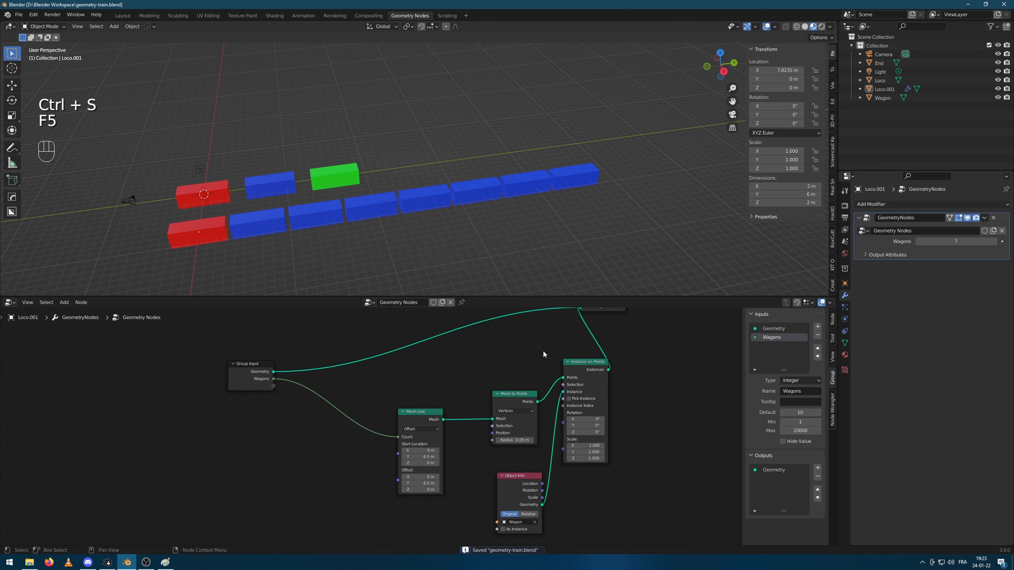
pyautogui.moveTo(660, 449); pyautogui.dragTo(610, 442, button='middle')
pyautogui.scroll(-1, 609, 439)
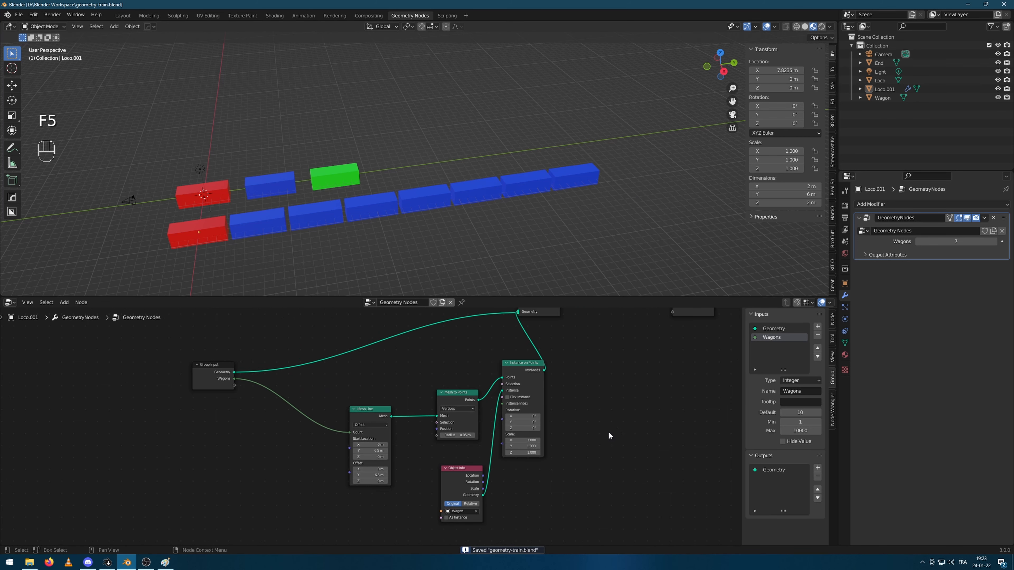
pyautogui.moveTo(327, 531); pyautogui.dragTo(569, 355)
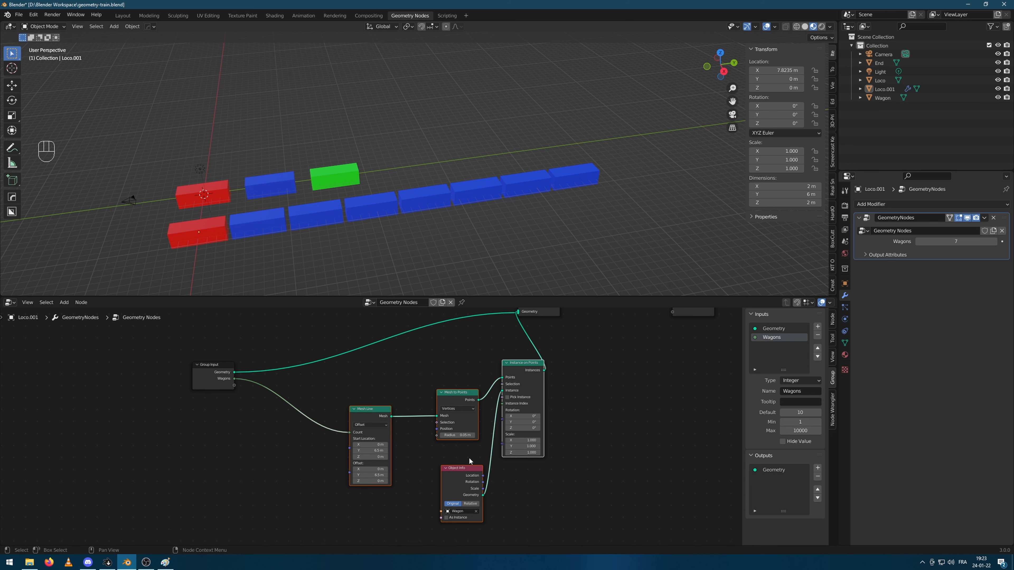
pyautogui.rightClick(515, 370)
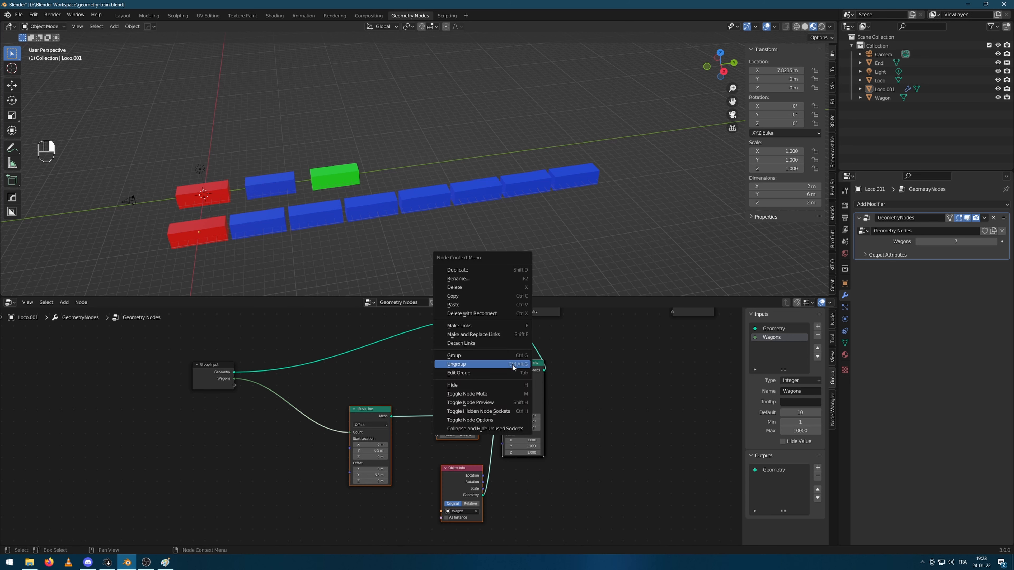
pyautogui.click(492, 356)
pyautogui.moveTo(574, 387); pyautogui.dragTo(602, 391, button='middle')
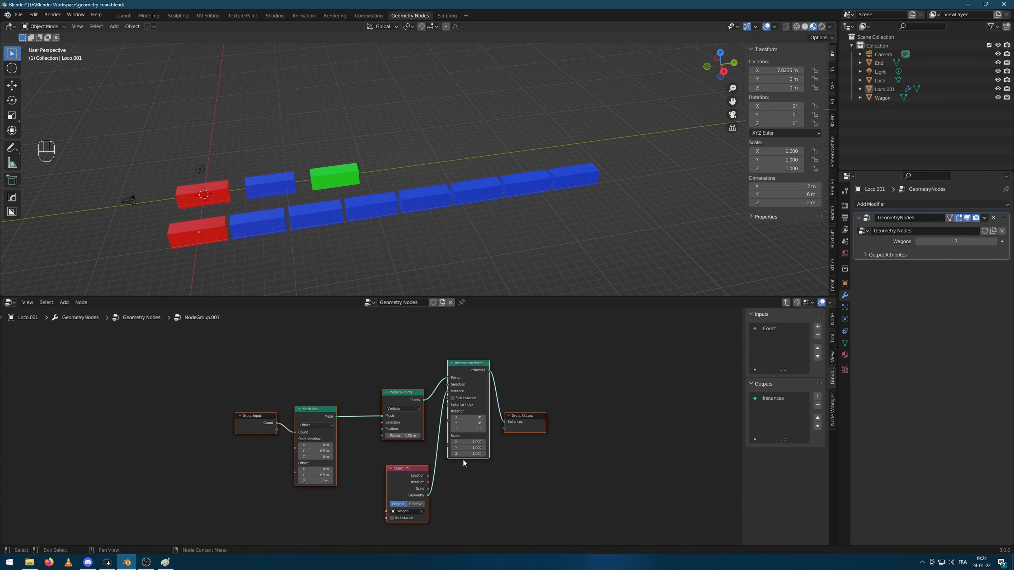
pyautogui.click(786, 303)
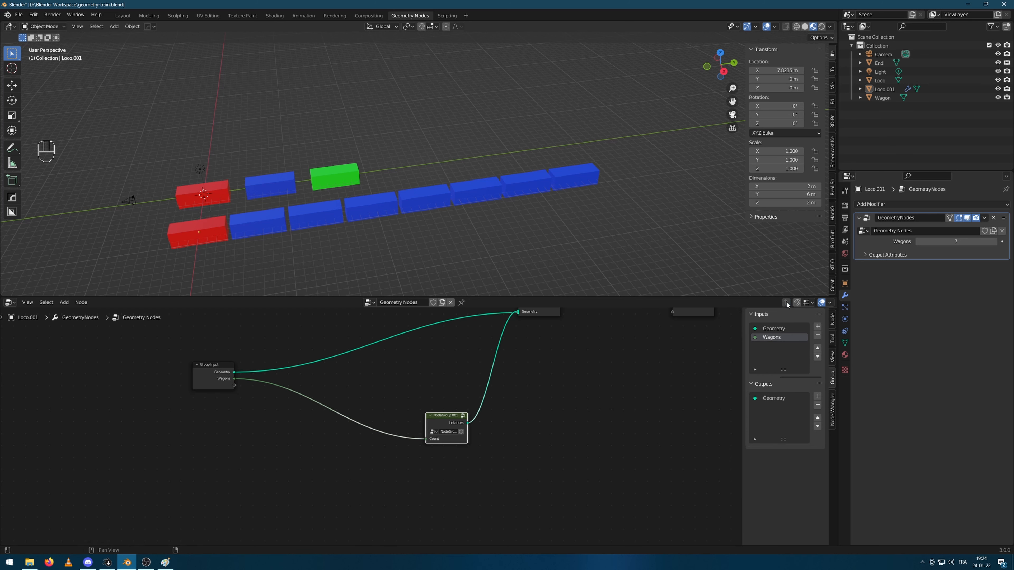
# Step: Move the new node group up beside the Group Input node and label it "Wagons"
pyautogui.moveTo(444, 420); pyautogui.dragTo(452, 357)
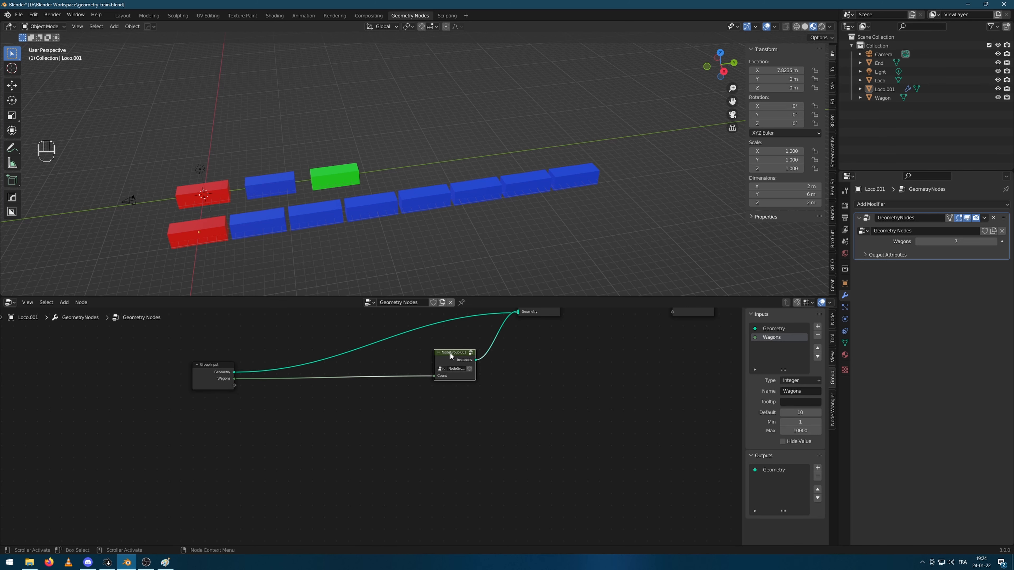
pyautogui.press('F2')
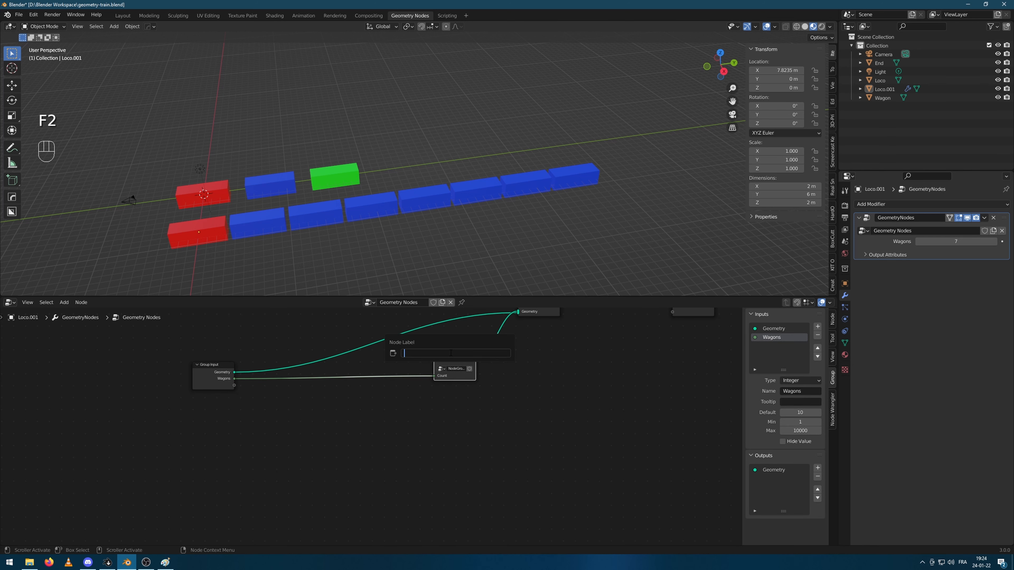
pyautogui.write('Wagons')
pyautogui.press('Return')
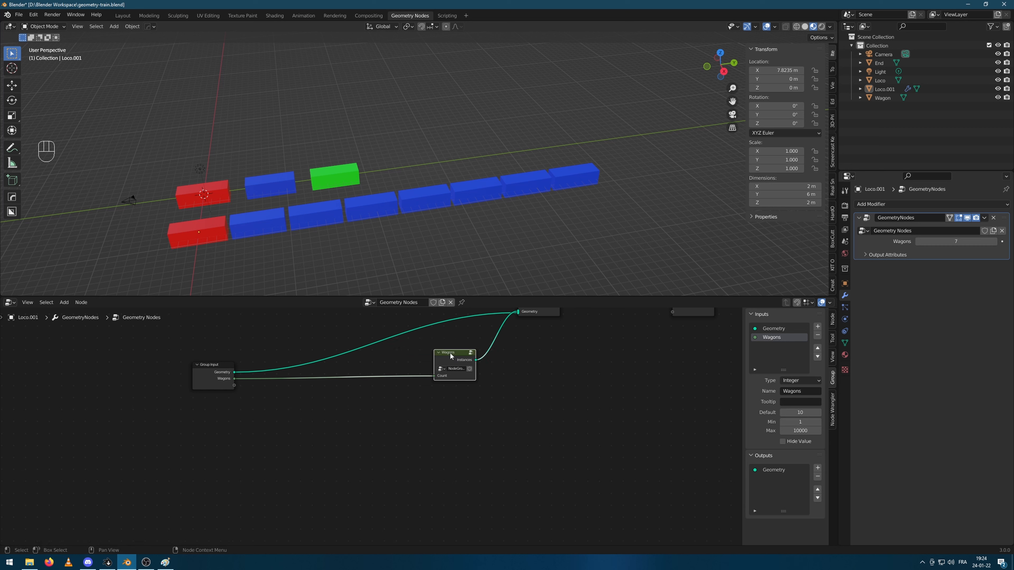
pyautogui.scroll(2, 459, 365)
pyautogui.moveTo(468, 379); pyautogui.dragTo(477, 405, button='middle')
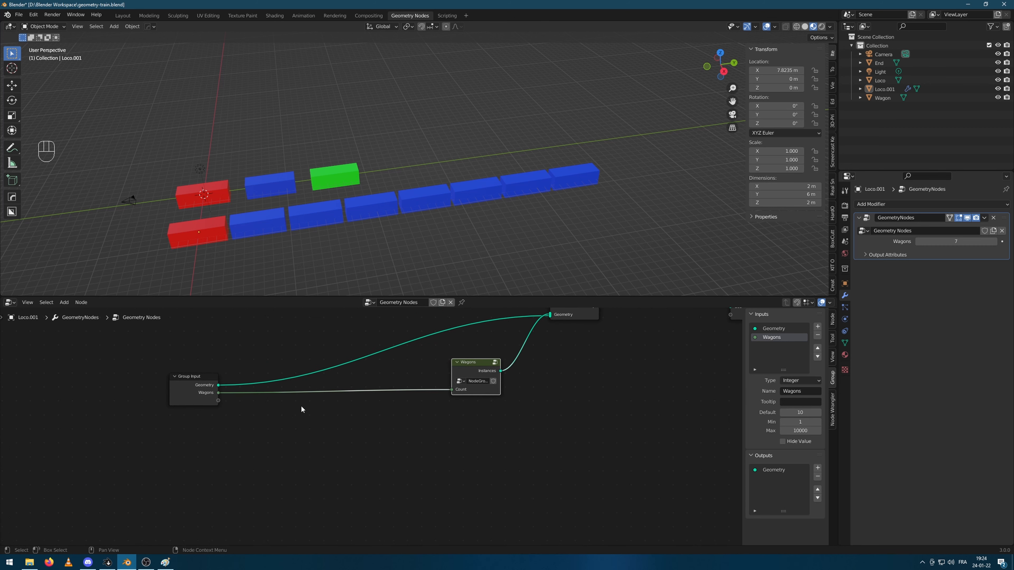
# Step: Tidy the node layout by moving Group Input closer to the Wagons group and Group Output closer to Join Geometry
pyautogui.scroll(-1, 201, 388)
pyautogui.scroll(-1, 258, 425)
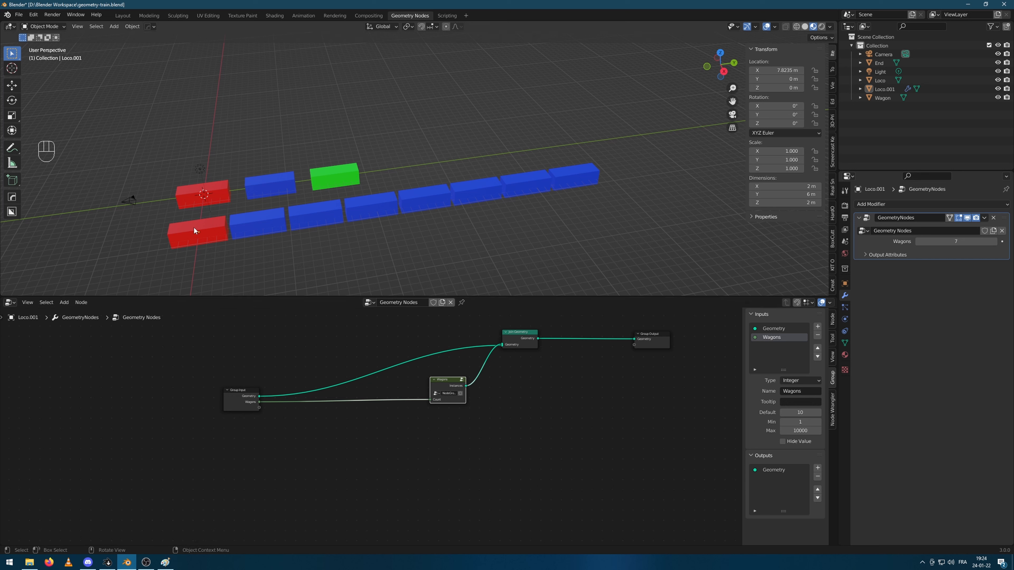
pyautogui.moveTo(245, 391); pyautogui.dragTo(338, 358)
pyautogui.scroll(2, 341, 359)
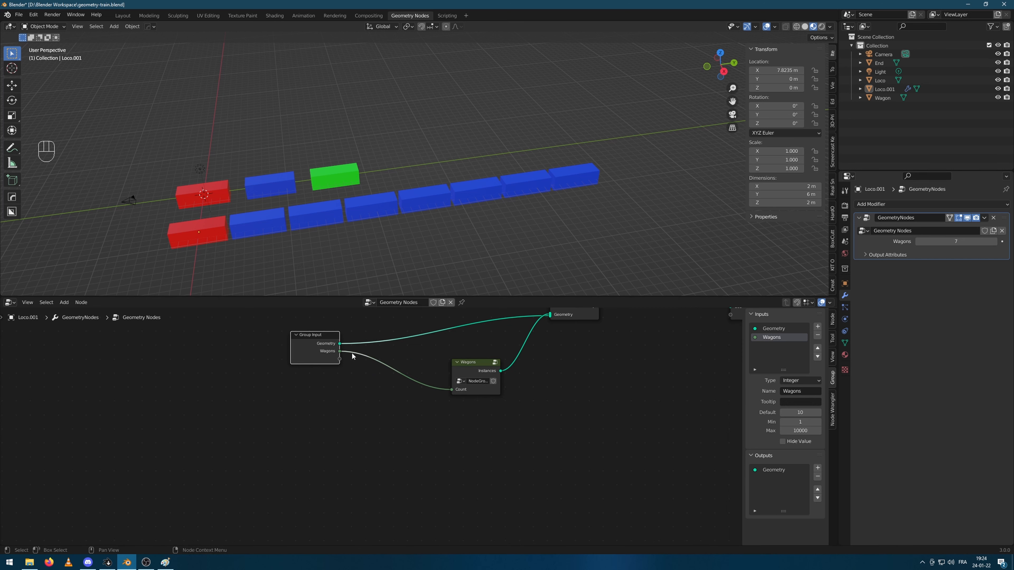
pyautogui.moveTo(553, 376); pyautogui.dragTo(466, 421, button='middle')
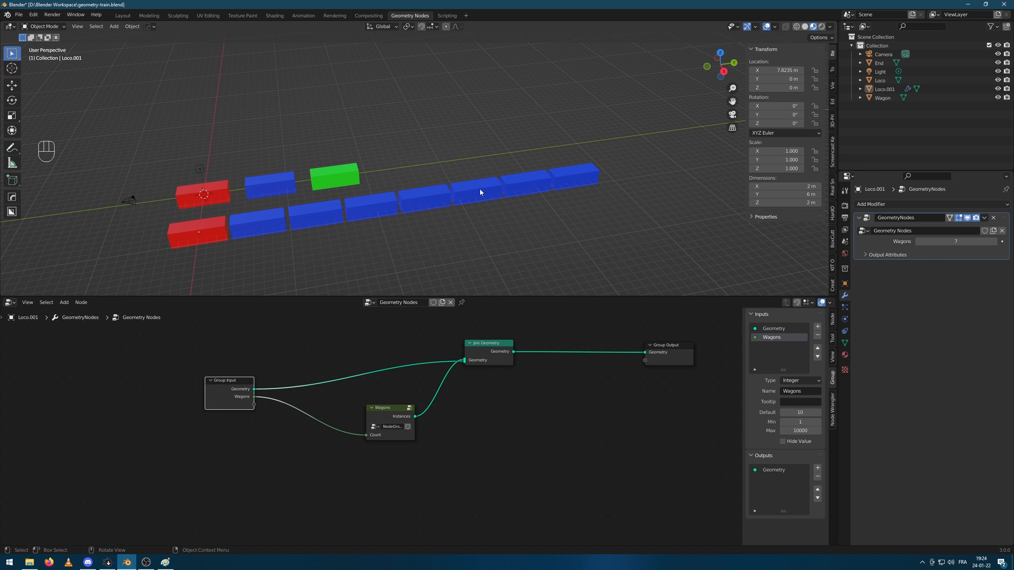
pyautogui.moveTo(687, 345); pyautogui.dragTo(622, 339)
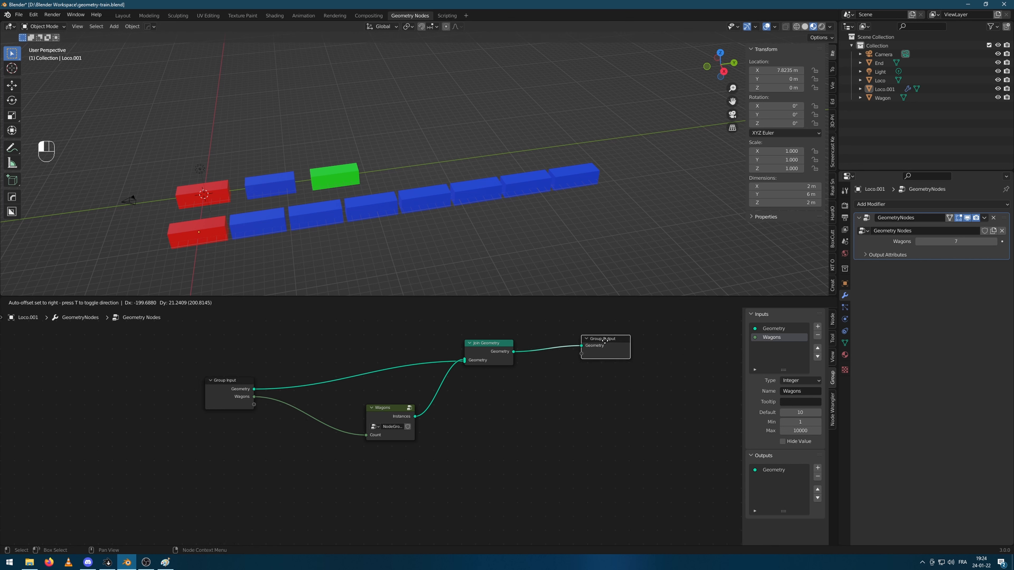
# Step: Rename the node tree's Wagons input to "Taille"
pyautogui.doubleClick(779, 338)
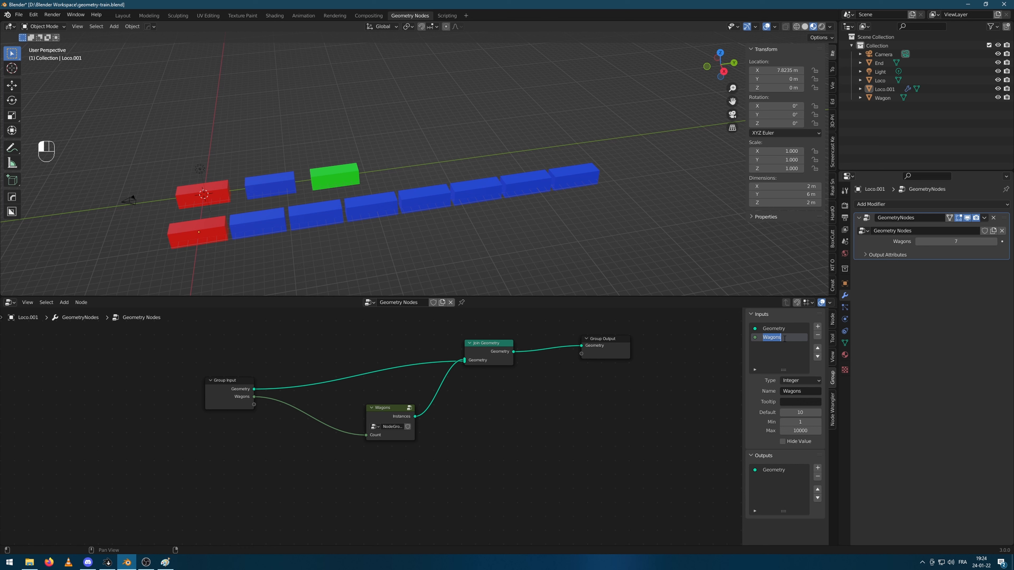
pyautogui.write('CoTaille')
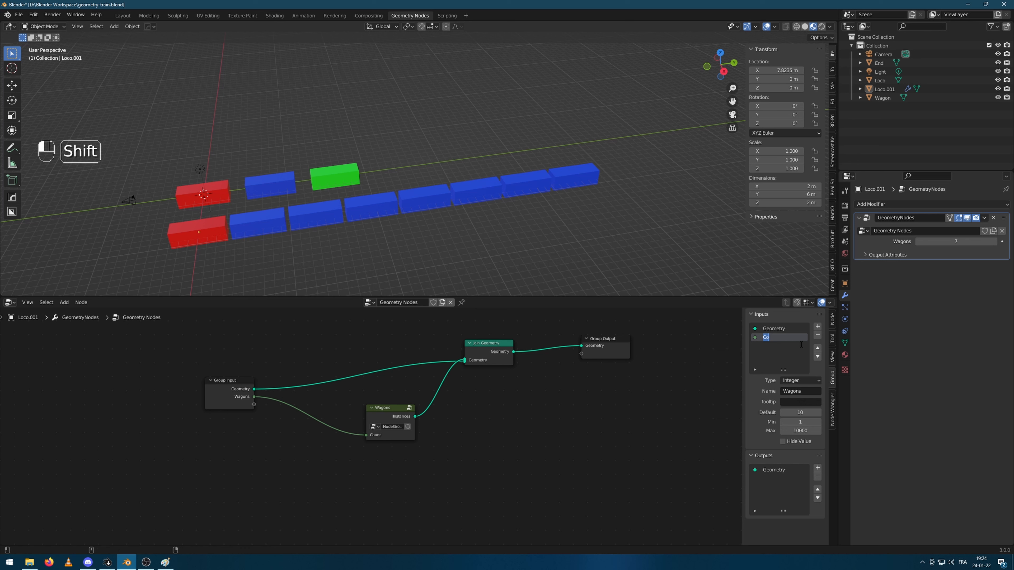
pyautogui.press('Return')
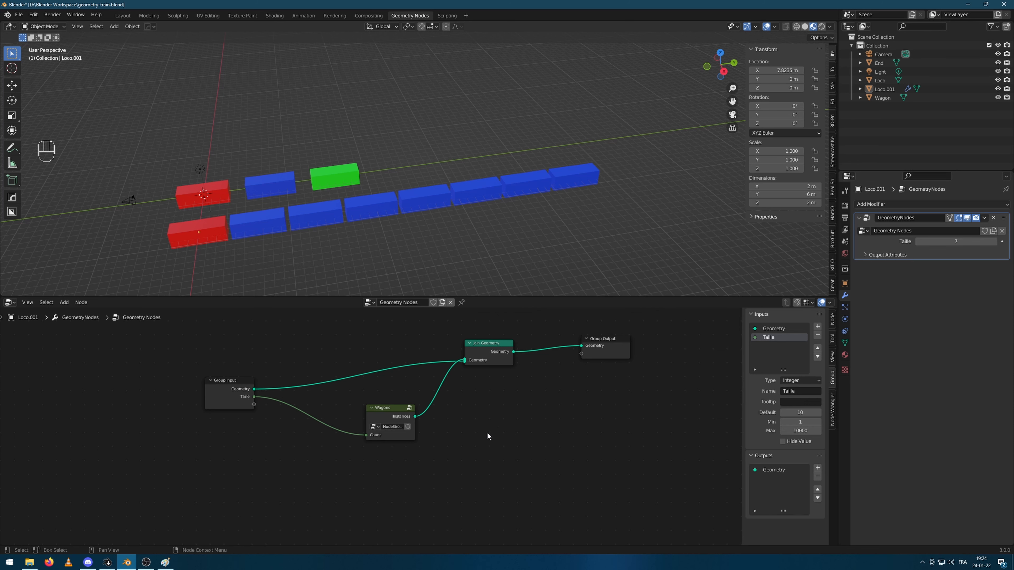
pyautogui.press('F5')
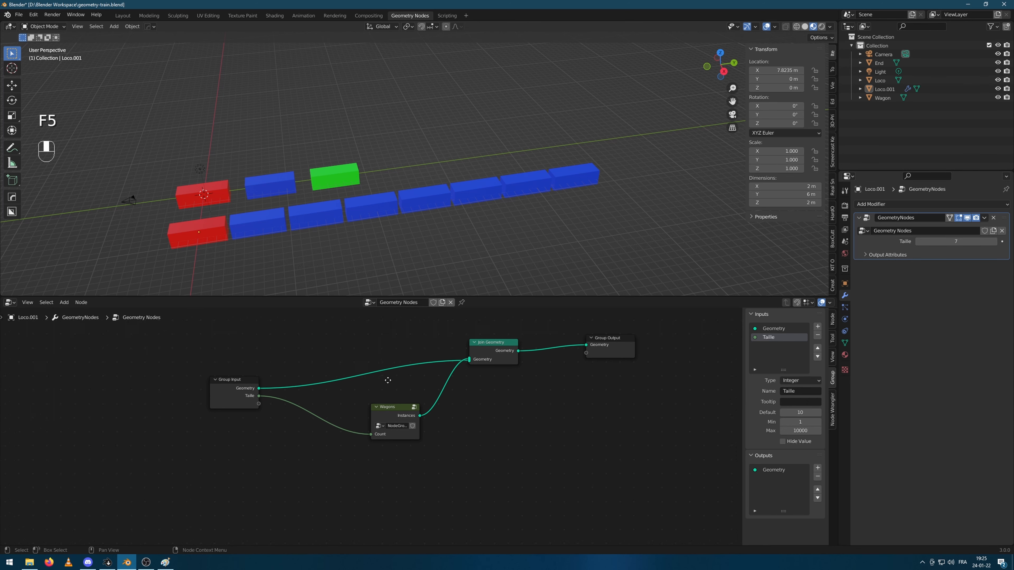
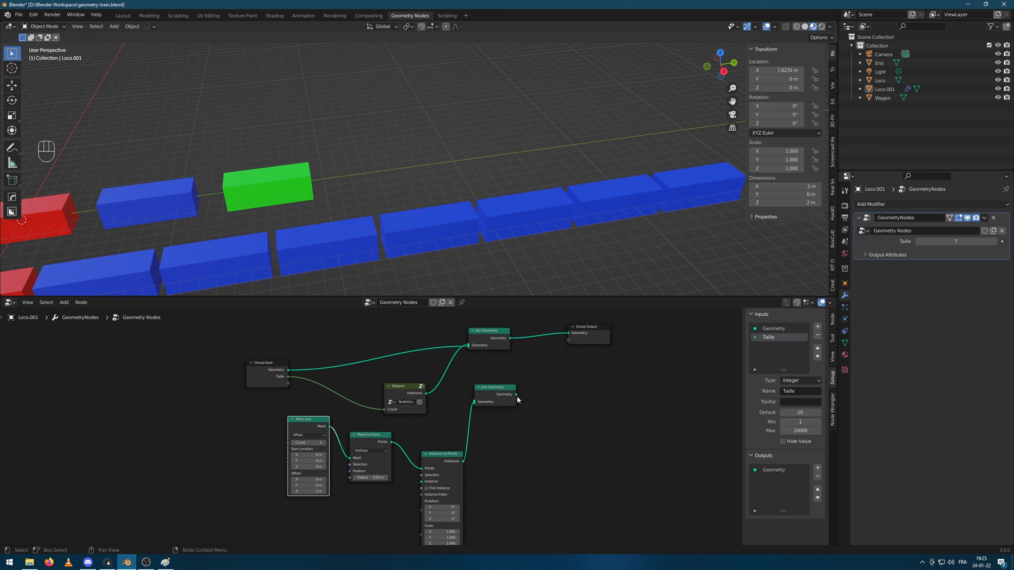
# Step: Insert the second Join Geometry node between the first one and Group Output, moving Group Output aside to make room
pyautogui.moveTo(504, 390); pyautogui.dragTo(574, 371)
pyautogui.moveTo(511, 338); pyautogui.dragTo(653, 335)
pyautogui.moveTo(486, 210); pyautogui.dragTo(504, 197, button='middle')
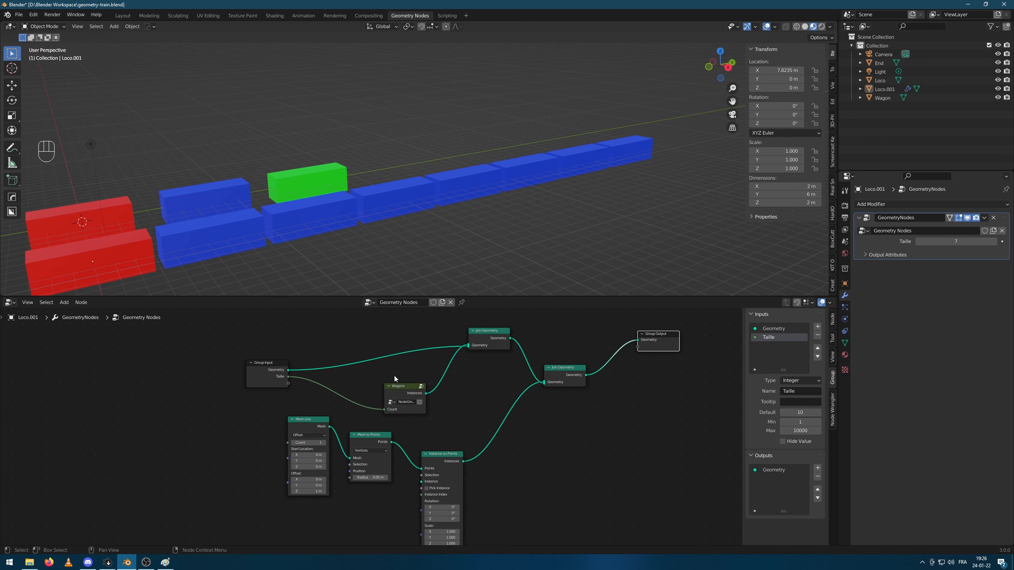
pyautogui.keyDown('shift'); pyautogui.moveTo(367, 494); pyautogui.dragTo(418, 462, button='middle'); pyautogui.keyUp('shift')
pyautogui.keyDown('shift'); pyautogui.moveTo(348, 243); pyautogui.dragTo(399, 206, button='middle'); pyautogui.keyUp('shift')
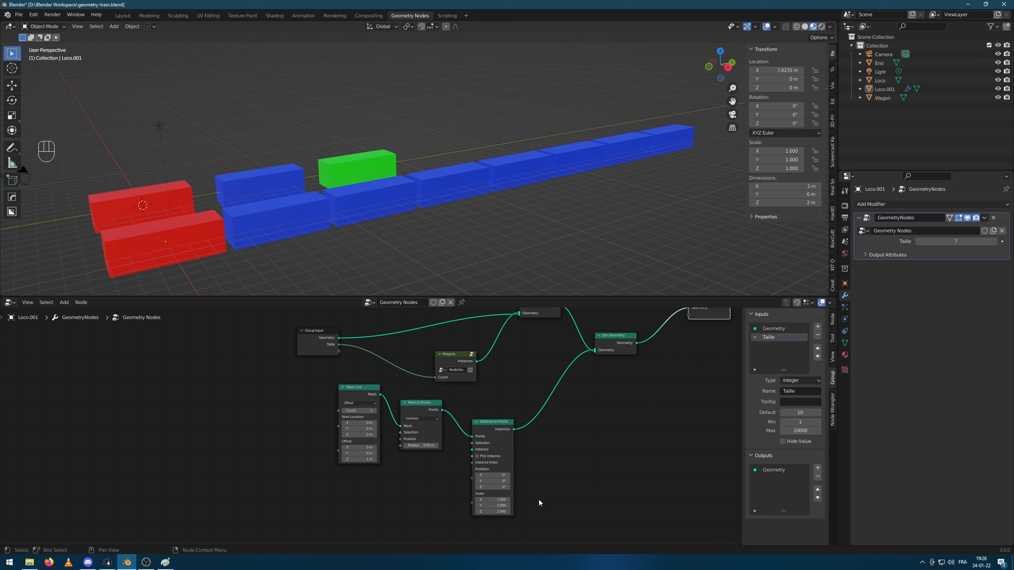
# Step: Bring the End object in as an Object Info node, connect its Geometry to the lower Instance on Points' Instance input, and place it alongside
pyautogui.moveTo(487, 199); pyautogui.dragTo(476, 215, button='middle')
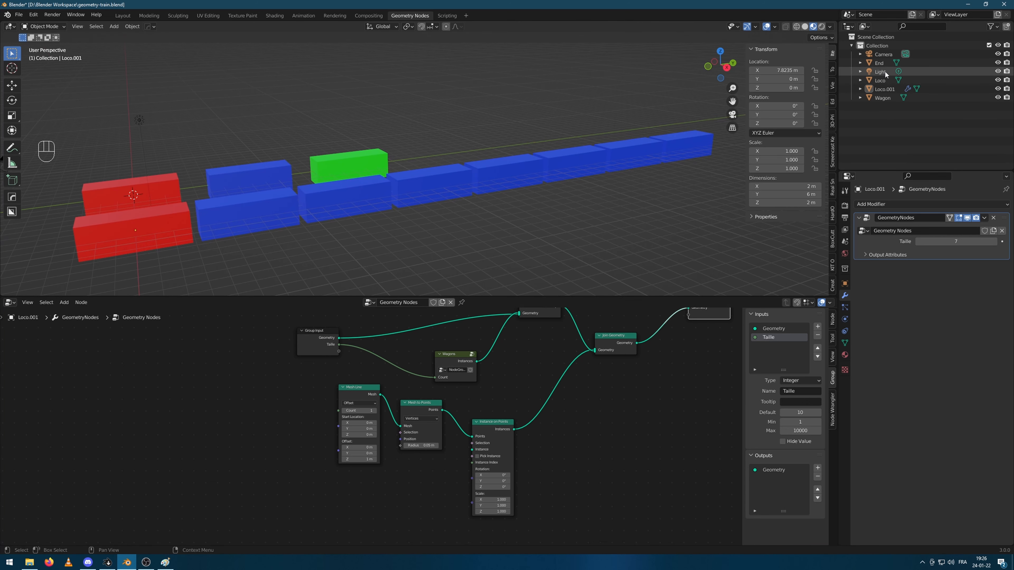
pyautogui.moveTo(879, 63); pyautogui.dragTo(472, 450)
pyautogui.scroll(-1, 292, 242)
pyautogui.moveTo(292, 243); pyautogui.dragTo(291, 236, button='middle')
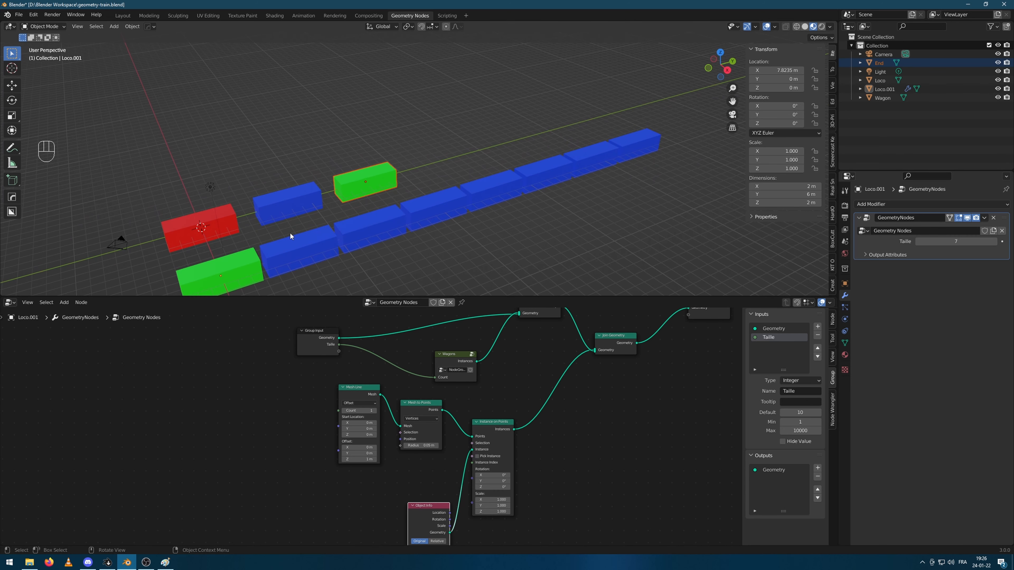
pyautogui.keyDown('shift'); pyautogui.moveTo(352, 258); pyautogui.dragTo(410, 208, button='middle'); pyautogui.keyUp('shift')
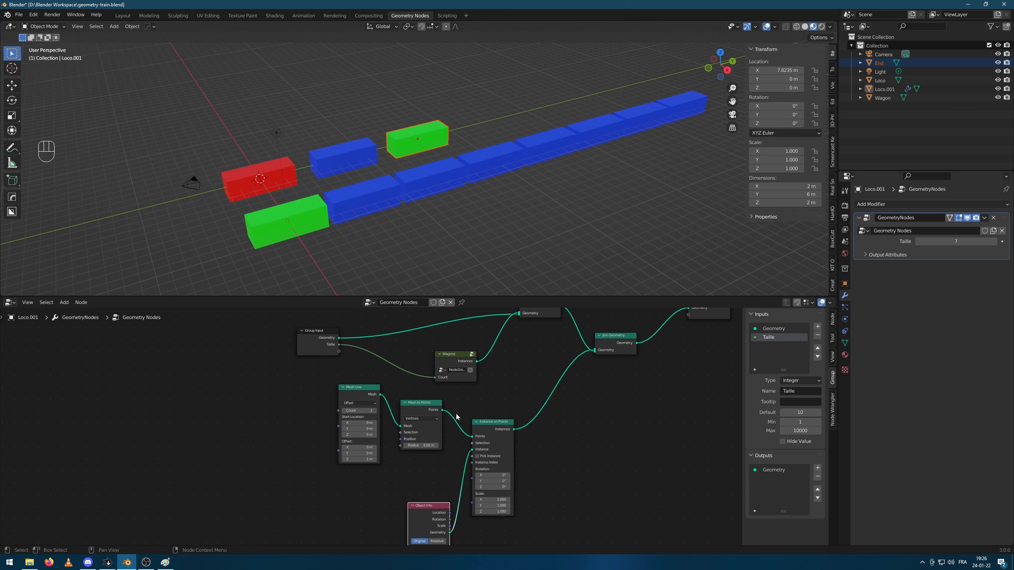
pyautogui.moveTo(436, 500); pyautogui.dragTo(435, 470)
pyautogui.moveTo(413, 208)
pyautogui.mouseDown(button='middle')
pyautogui.moveTo(410, 196)
pyautogui.moveTo(399, 214)
pyautogui.mouseUp(button='middle')
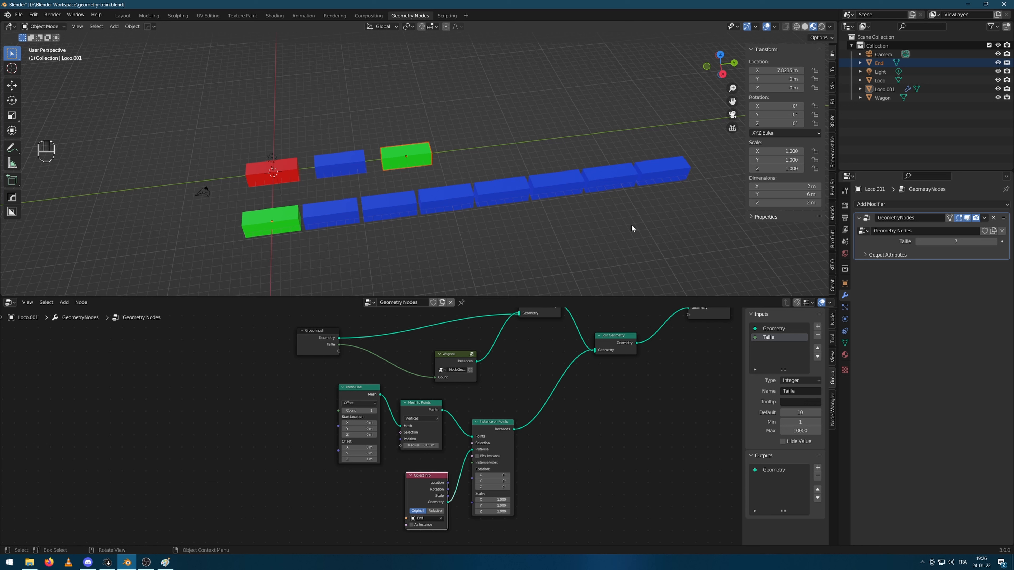
# Step: Move Group Input aside and add a Math node in front of the lower Mesh Line
pyautogui.click(319, 415)
pyautogui.moveTo(321, 331); pyautogui.dragTo(296, 330)
pyautogui.hotkey('shift', 'a')
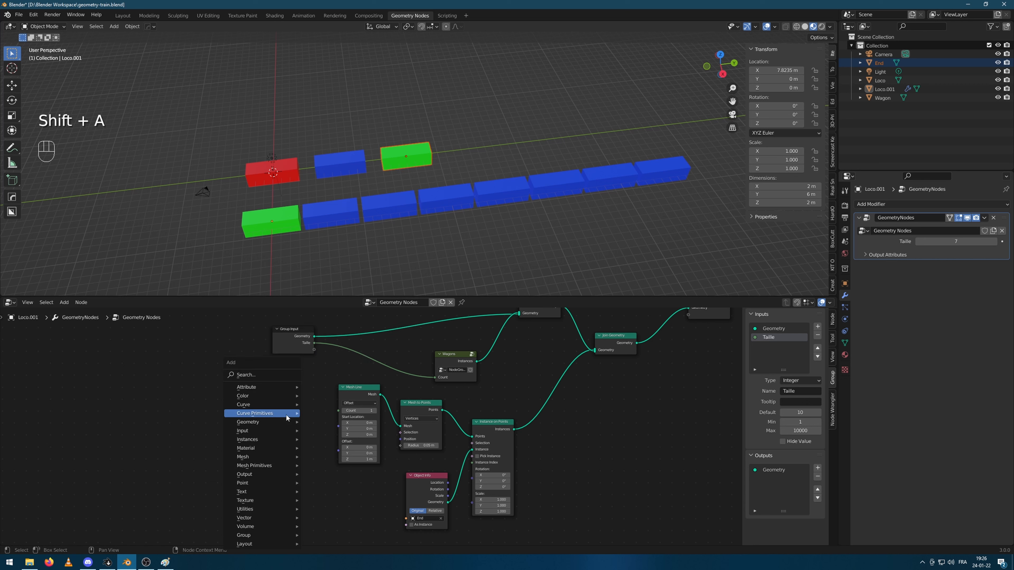
pyautogui.click(291, 377)
pyautogui.write('math')
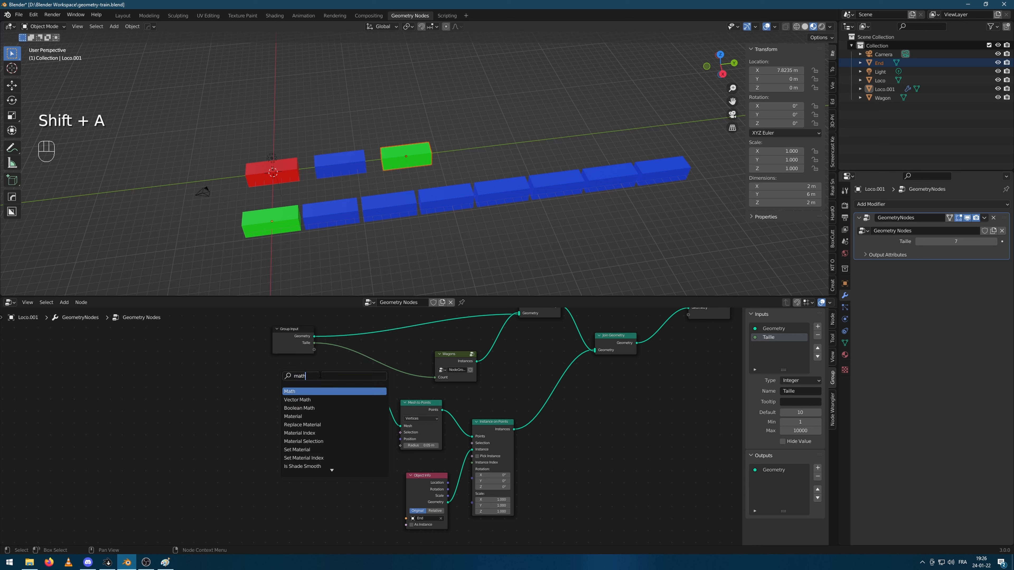
pyautogui.click(296, 391)
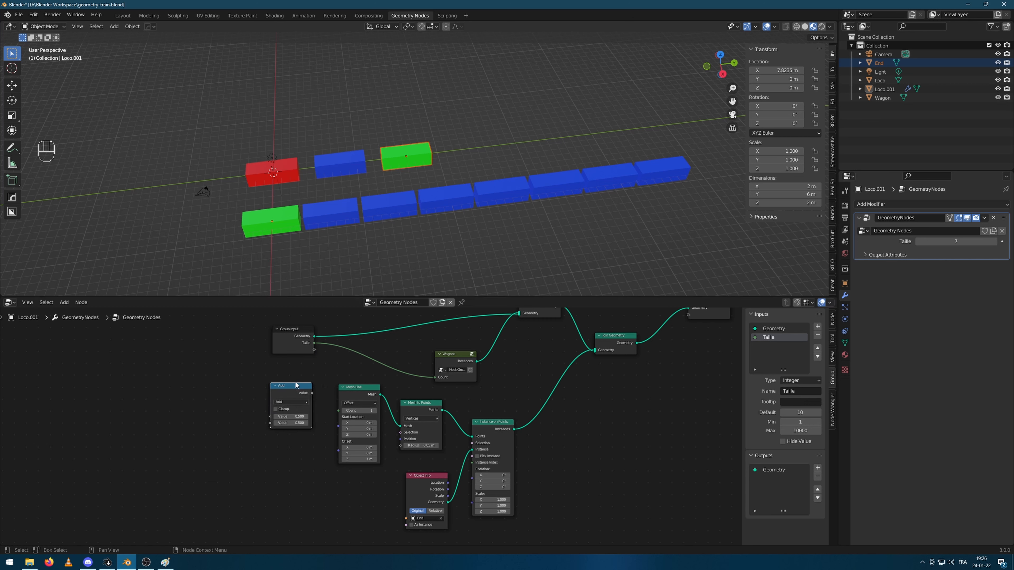
# Step: Set the Math node to Multiply Add, connect Taille to its Value input, and move Group Input further away from it
pyautogui.click(291, 402)
pyautogui.click(292, 445)
pyautogui.moveTo(315, 344); pyautogui.dragTo(270, 417)
pyautogui.moveTo(292, 336); pyautogui.dragTo(195, 341)
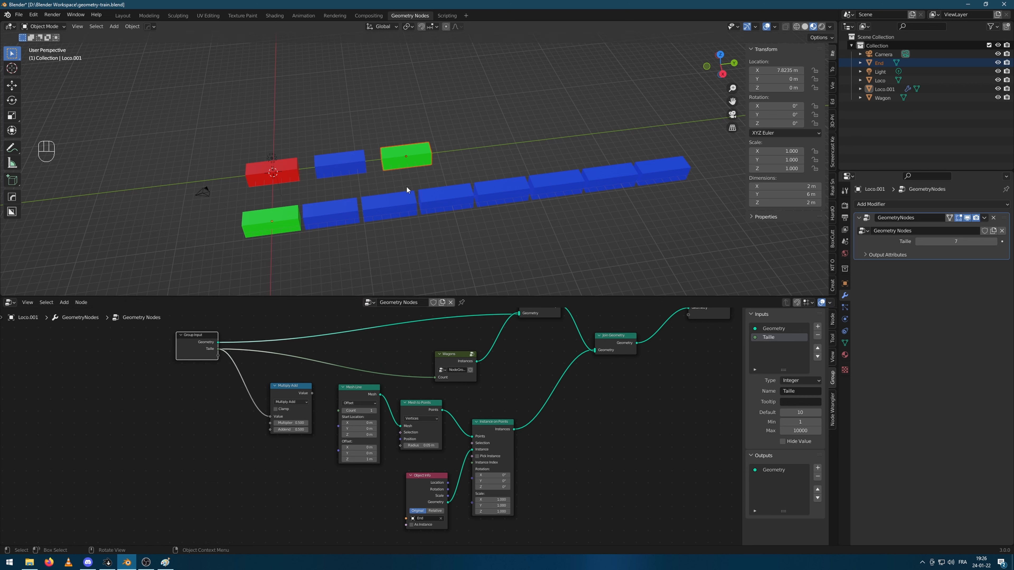
# Step: Move the Multiply Add node away from the Mesh Line and add a Combine XYZ node between them
pyautogui.scroll(2, 372, 427)
pyautogui.scroll(-2, 263, 445)
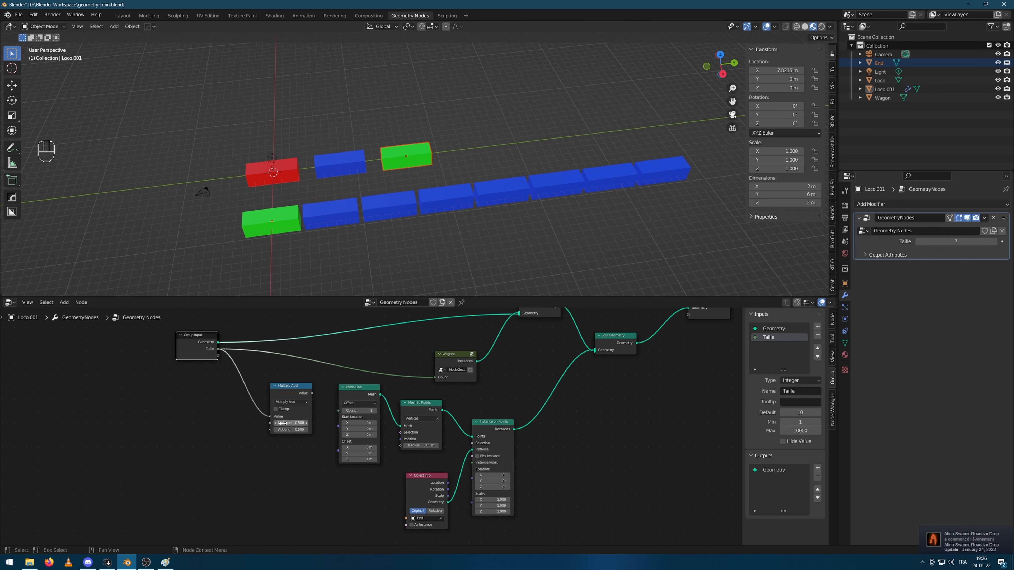
pyautogui.scroll(1, 295, 468)
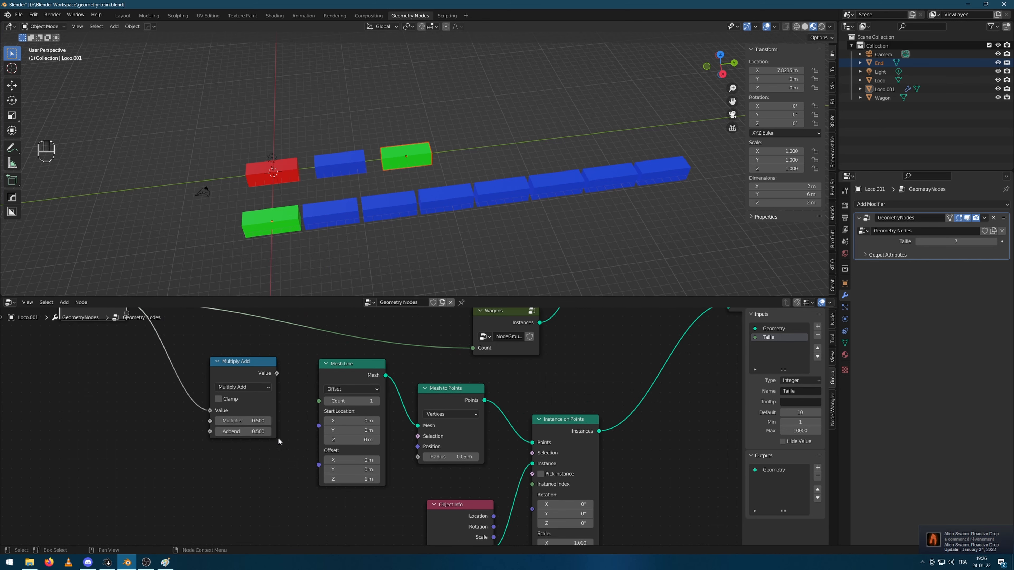
pyautogui.scroll(1, 281, 441)
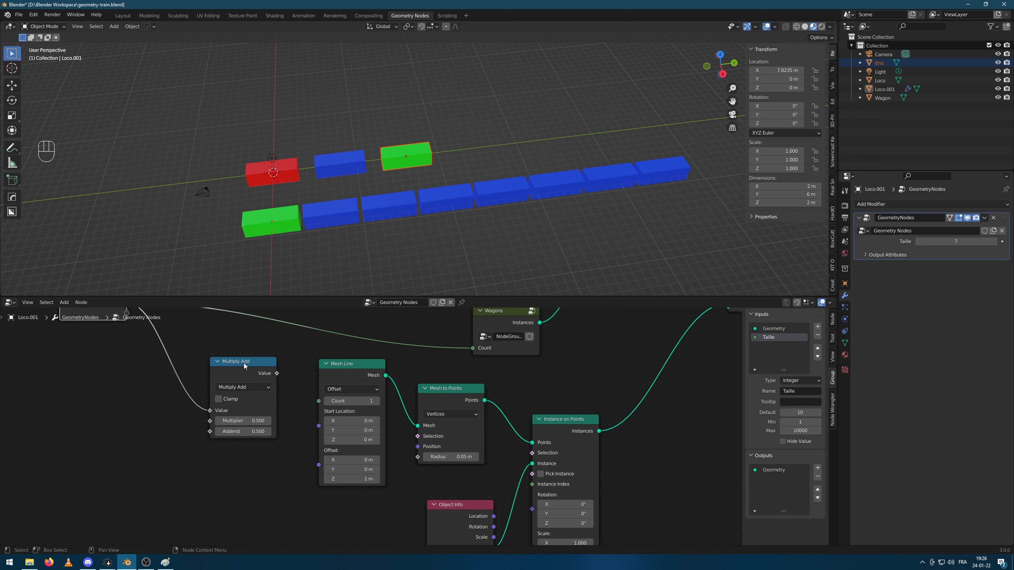
pyautogui.moveTo(242, 362); pyautogui.dragTo(151, 375)
pyautogui.hotkey('shift', 'a')
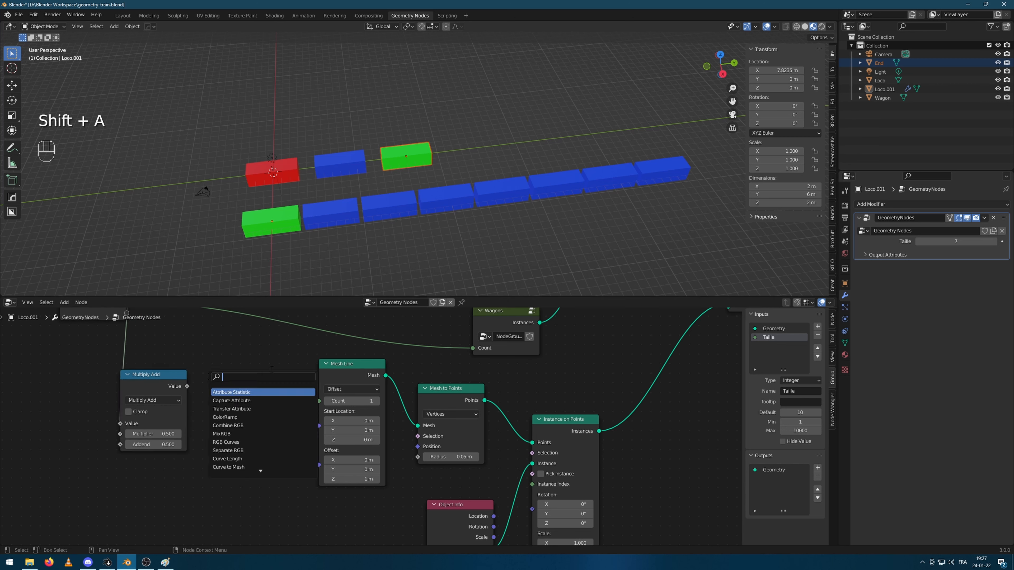
pyautogui.write('x')
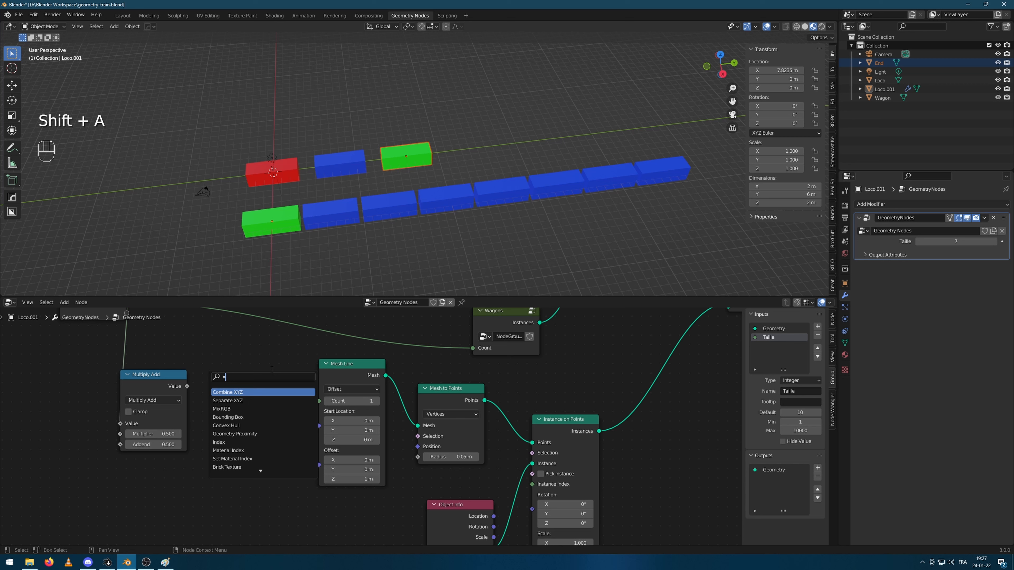
pyautogui.write('yz')
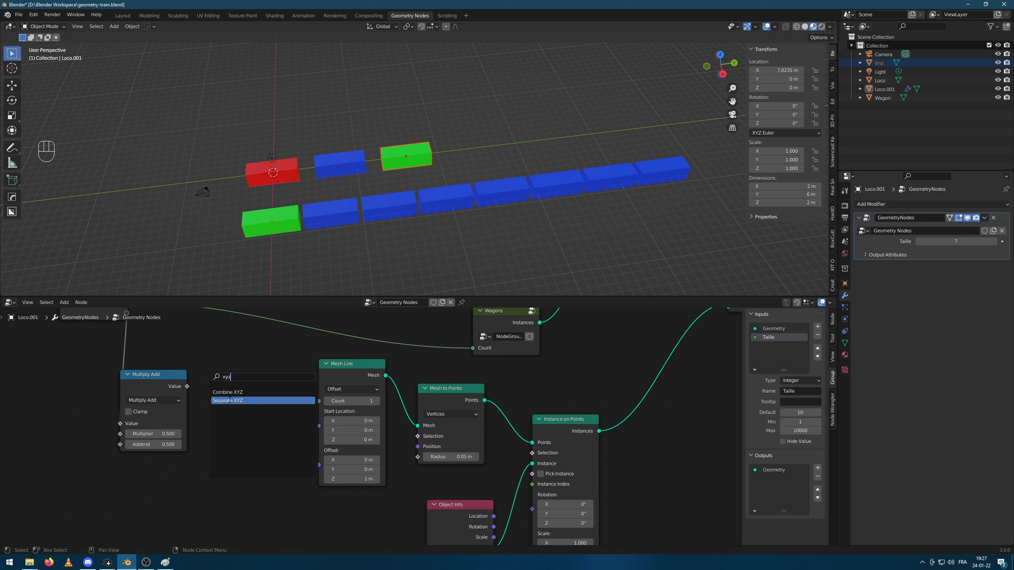
pyautogui.click(227, 392)
pyautogui.click(213, 393)
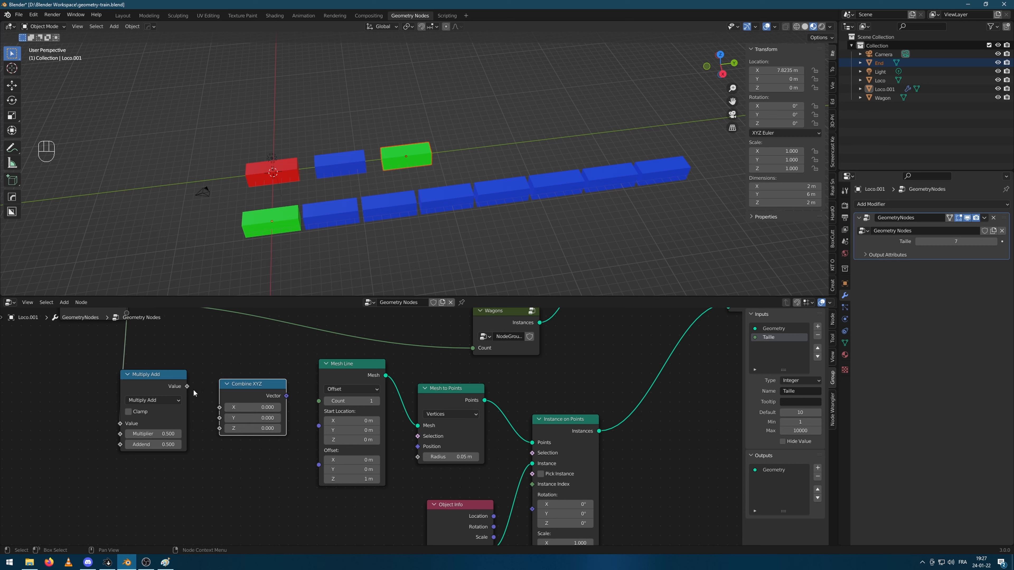
# Step: Connect the Multiply Add value to Combine XYZ's Y, and its Vector to the Mesh Line's Start Location
pyautogui.moveTo(187, 387); pyautogui.dragTo(226, 416)
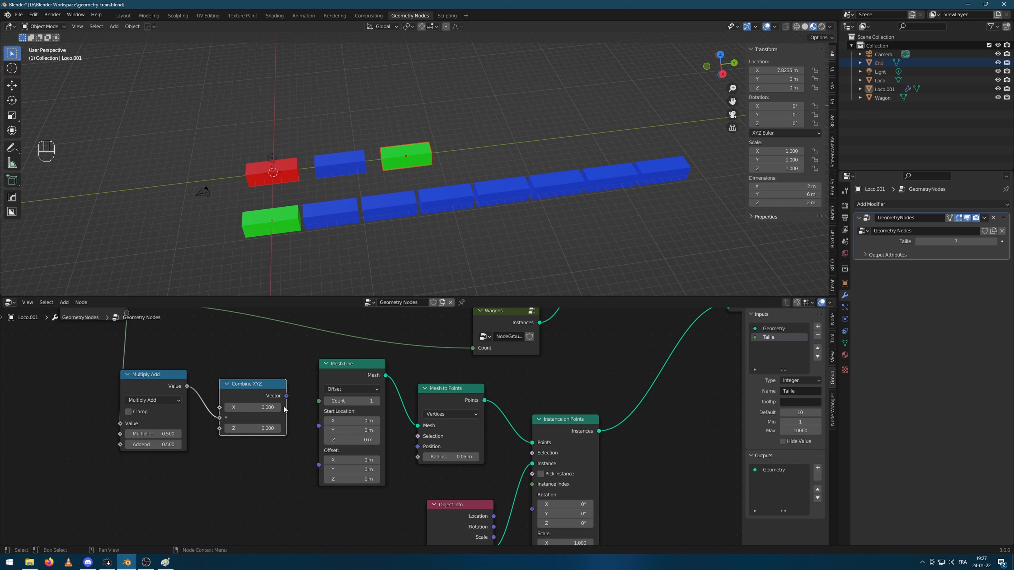
pyautogui.moveTo(286, 396); pyautogui.dragTo(318, 425)
pyautogui.moveTo(375, 248); pyautogui.dragTo(475, 171, button='middle')
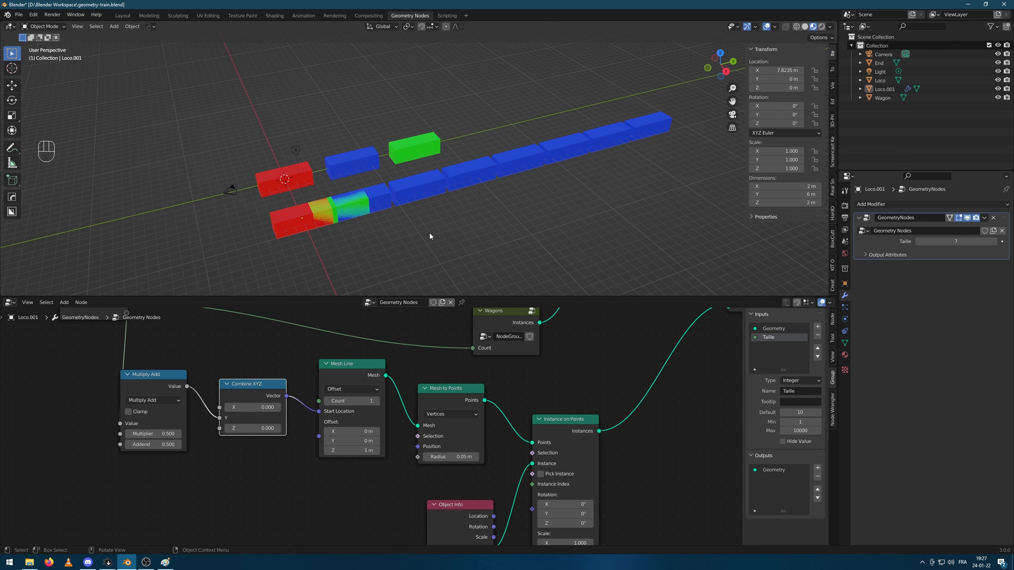
# Step: Examine the end car's placement in the train up close, and switch to the train layout sketch in Paint
pyautogui.press('F5')
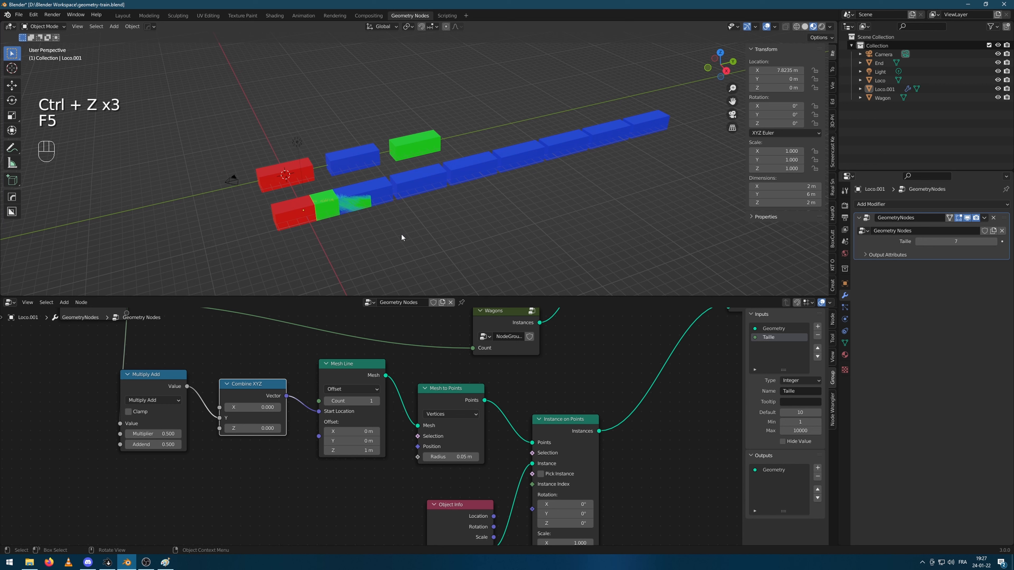
pyautogui.scroll(2, 399, 232)
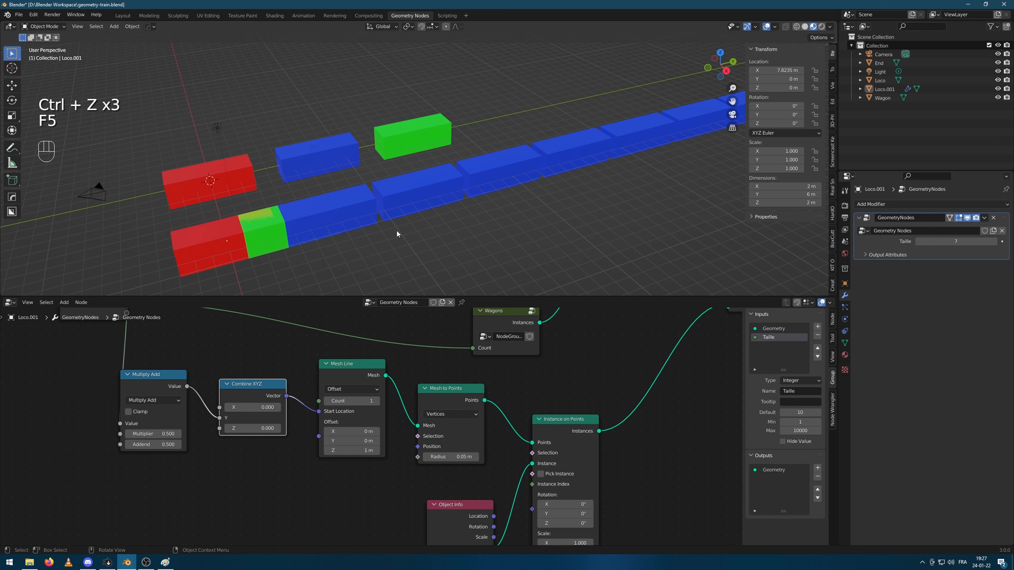
pyautogui.click(165, 563)
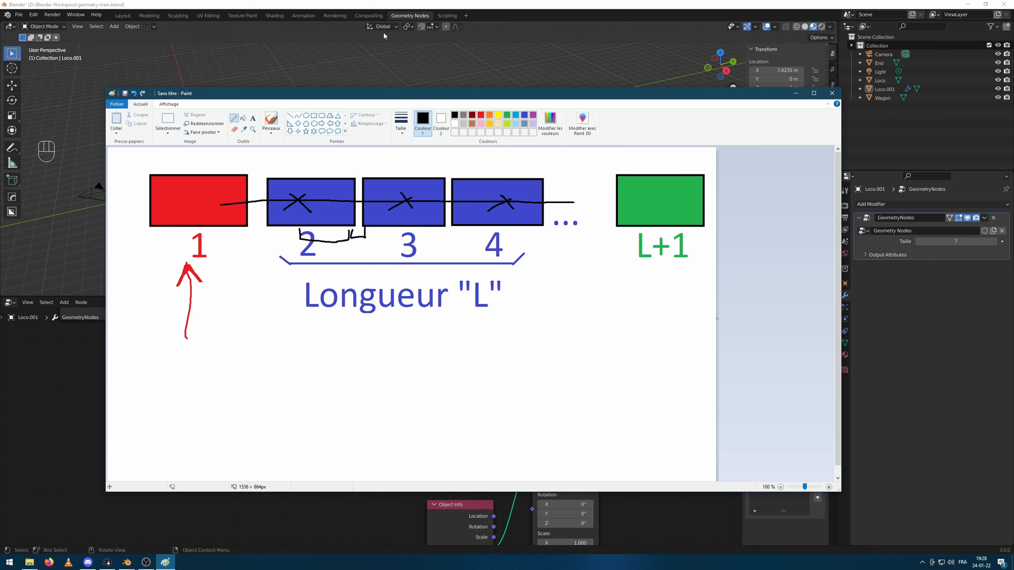
# Step: Return to Blender and set both the Addend and the Multiplier of the Multiply Add node to 6.5
pyautogui.click(126, 563)
pyautogui.click(171, 445)
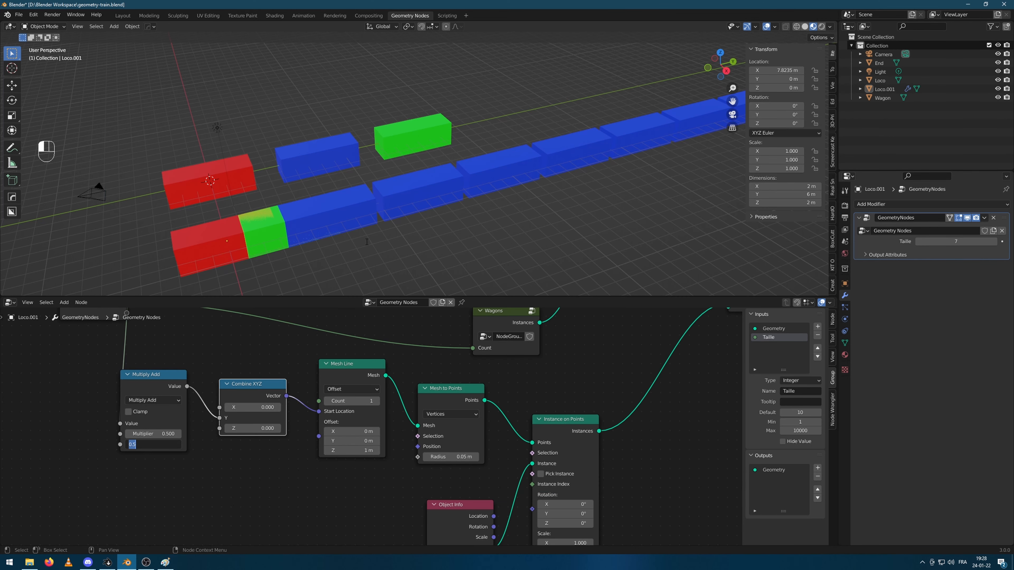
pyautogui.write('6.5')
pyautogui.press('Return')
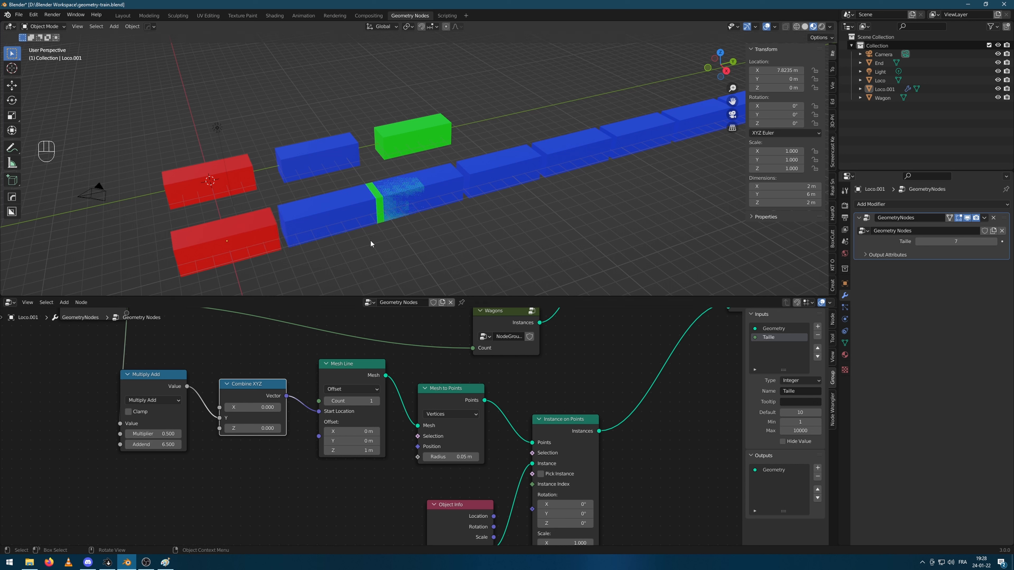
pyautogui.click(161, 433)
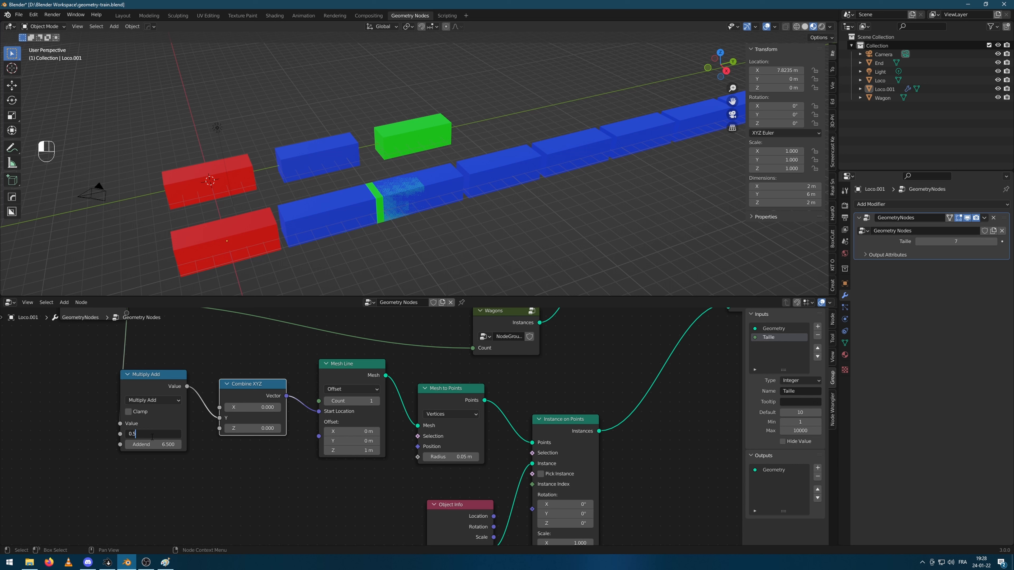
pyautogui.write('6.5')
pyautogui.press('Return')
# Step: Check the end car's placement at the train's tail by changing Taille to 1 and then back to 7
pyautogui.moveTo(419, 168); pyautogui.dragTo(488, 194, button='middle')
pyautogui.keyDown('shift'); pyautogui.moveTo(507, 187); pyautogui.dragTo(375, 122, button='middle'); pyautogui.keyUp('shift')
pyautogui.scroll(1, 270, 213)
pyautogui.moveTo(232, 183); pyautogui.dragTo(213, 192, button='middle')
pyautogui.moveTo(404, 239); pyautogui.dragTo(418, 216, button='middle')
pyautogui.scroll(-2, 181, 197)
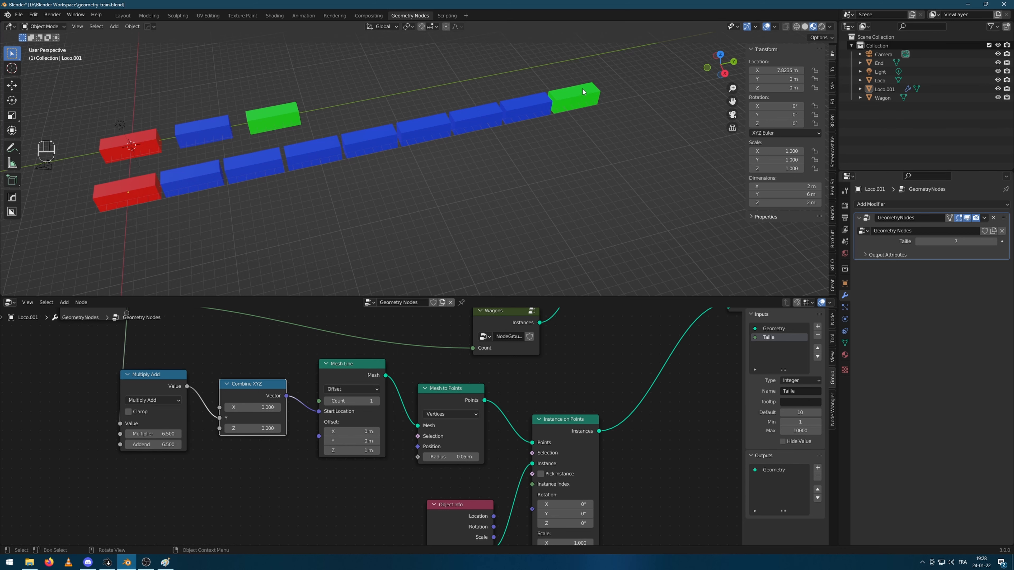
pyautogui.click(957, 241)
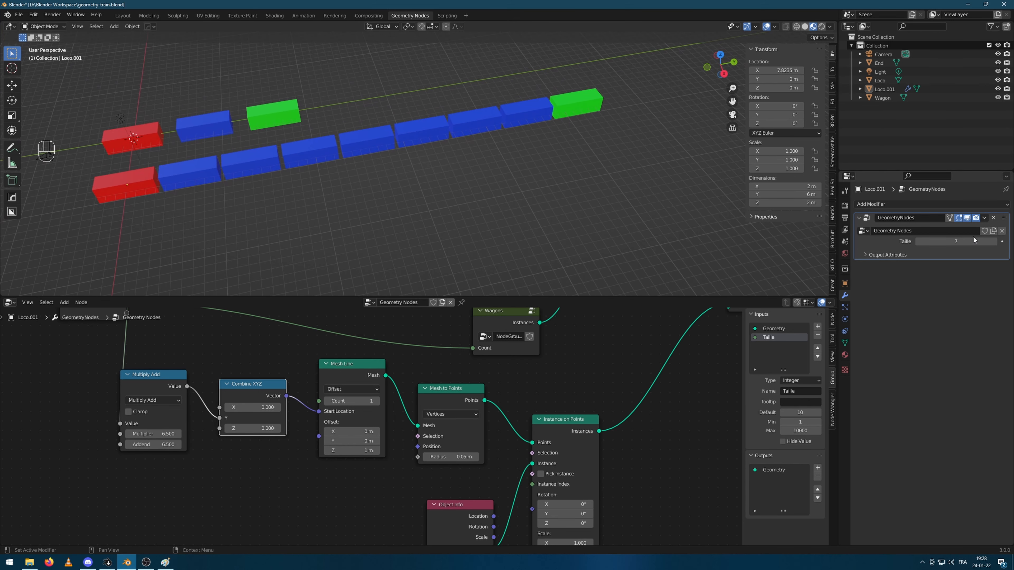
pyautogui.write('1')
pyautogui.press('Return')
pyautogui.moveTo(956, 241); pyautogui.dragTo(966, 242)
pyautogui.press('F5')
# Step: Group the end car nodes, from Multiply Add to Instance on Points with Object Info, and return to the main node tree
pyautogui.scroll(-1, 557, 392)
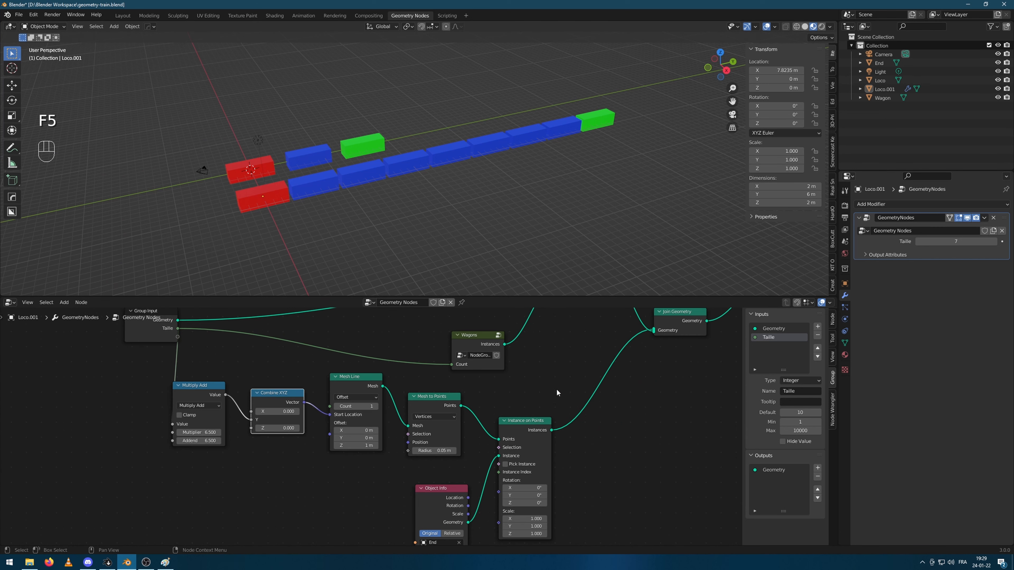
pyautogui.scroll(-1, 367, 429)
pyautogui.moveTo(220, 389); pyautogui.dragTo(561, 541)
pyautogui.rightClick(417, 439)
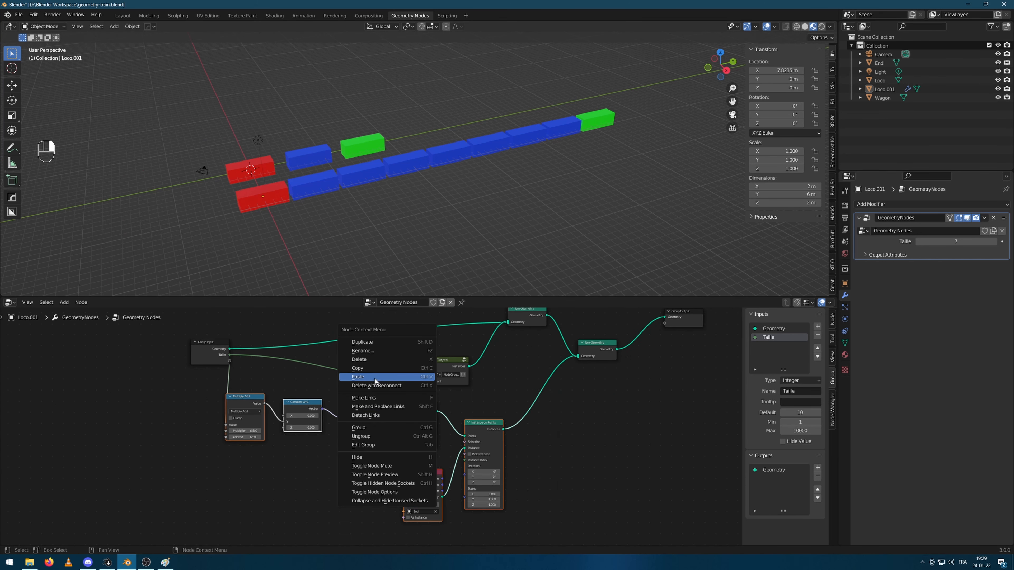
pyautogui.click(391, 429)
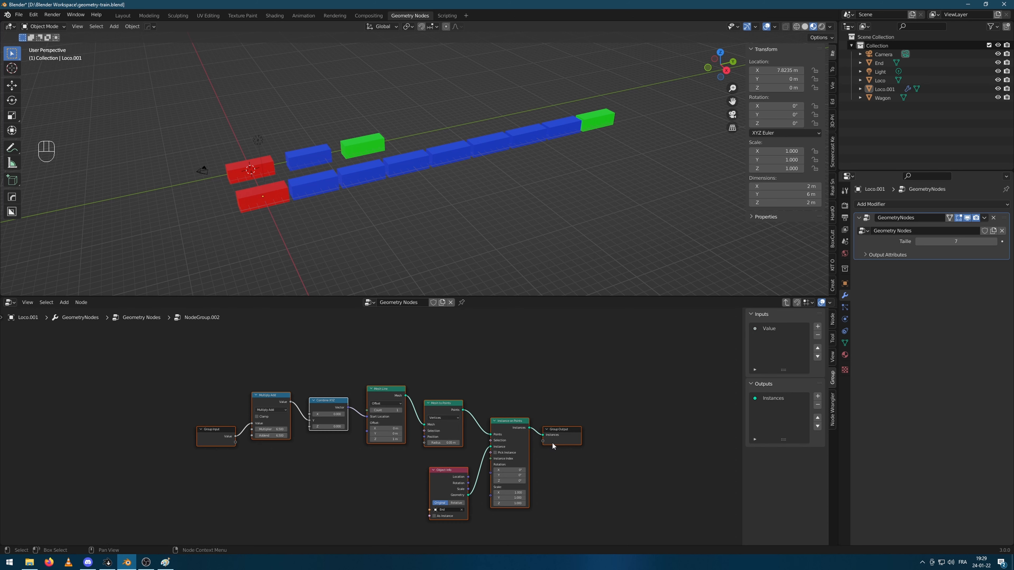
pyautogui.click(786, 303)
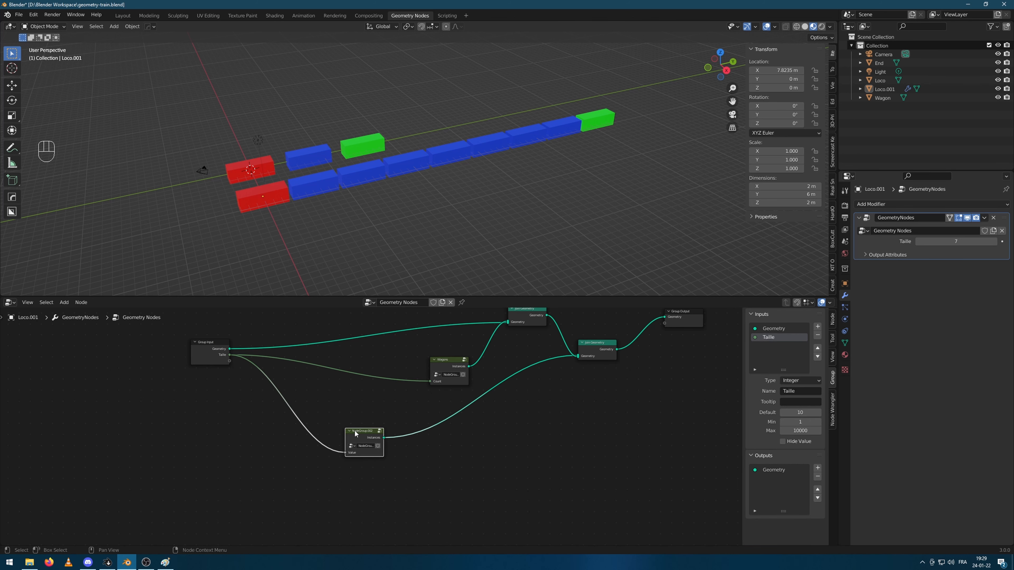
# Step: Label the new end car group node "Queue"
pyautogui.press('F2')
pyautogui.write('Qeue')
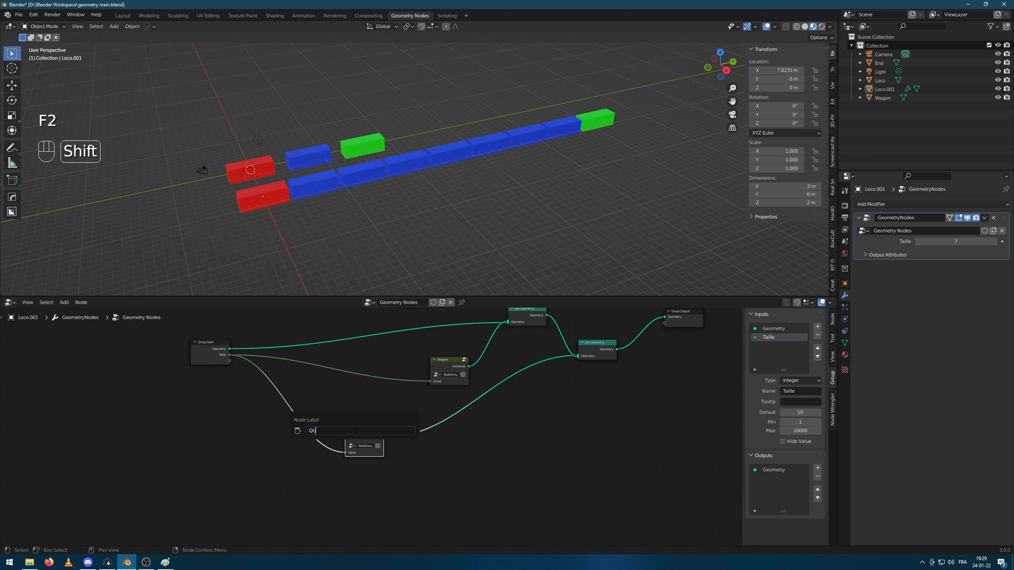
pyautogui.press('BackSpace')
pyautogui.press('BackSpace')
pyautogui.press('BackSpace')
pyautogui.write('ueue')
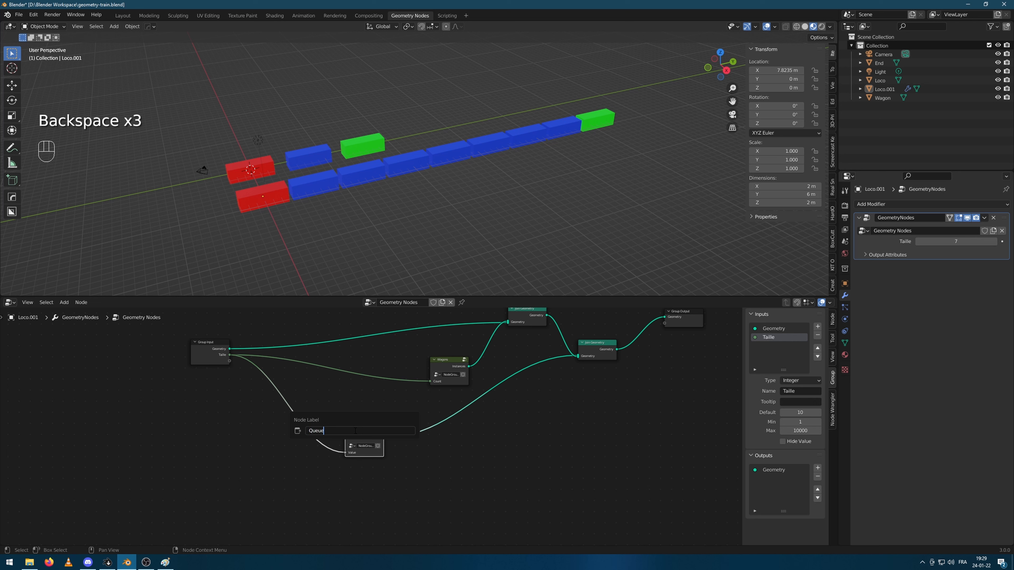
pyautogui.press('Return')
# Step: Move the Queue node beneath the Wagons node and bring Group Input closer to both group nodes
pyautogui.moveTo(355, 434); pyautogui.dragTo(391, 398)
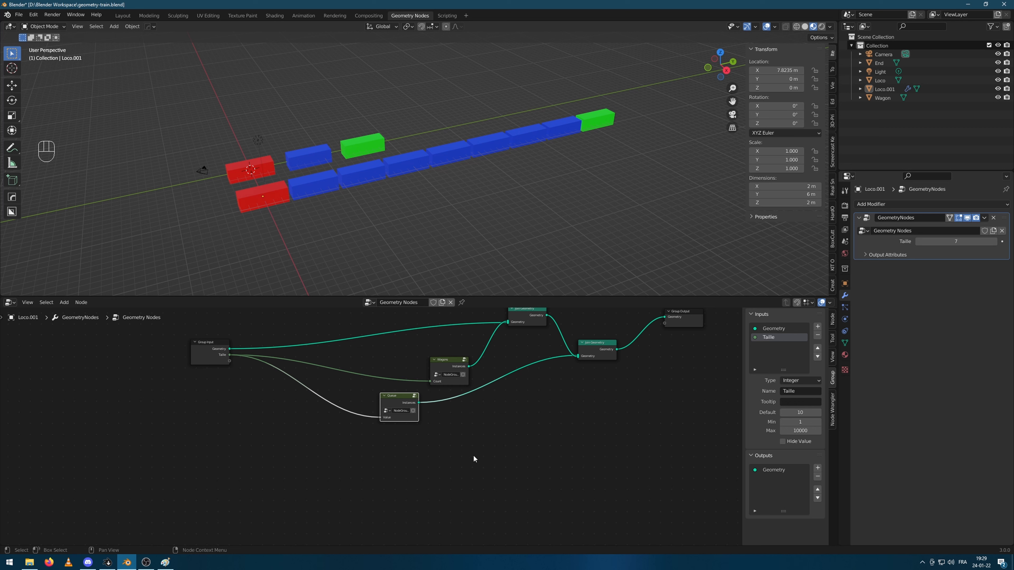
pyautogui.moveTo(585, 170); pyautogui.dragTo(520, 220, button='middle')
pyautogui.moveTo(396, 396); pyautogui.dragTo(448, 395)
pyautogui.scroll(-2, 388, 424)
pyautogui.moveTo(587, 415); pyautogui.dragTo(544, 451, button='middle')
pyautogui.scroll(2, 355, 418)
pyautogui.moveTo(156, 385); pyautogui.dragTo(277, 400)
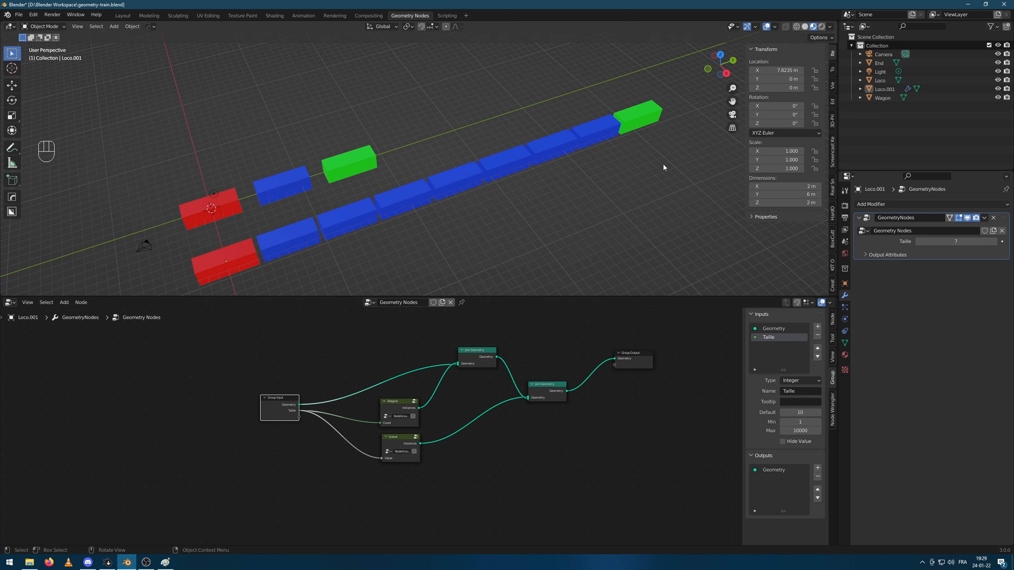
pyautogui.moveTo(531, 248); pyautogui.dragTo(424, 188, button='middle')
pyautogui.click(465, 216)
pyautogui.scroll(3, 481, 223)
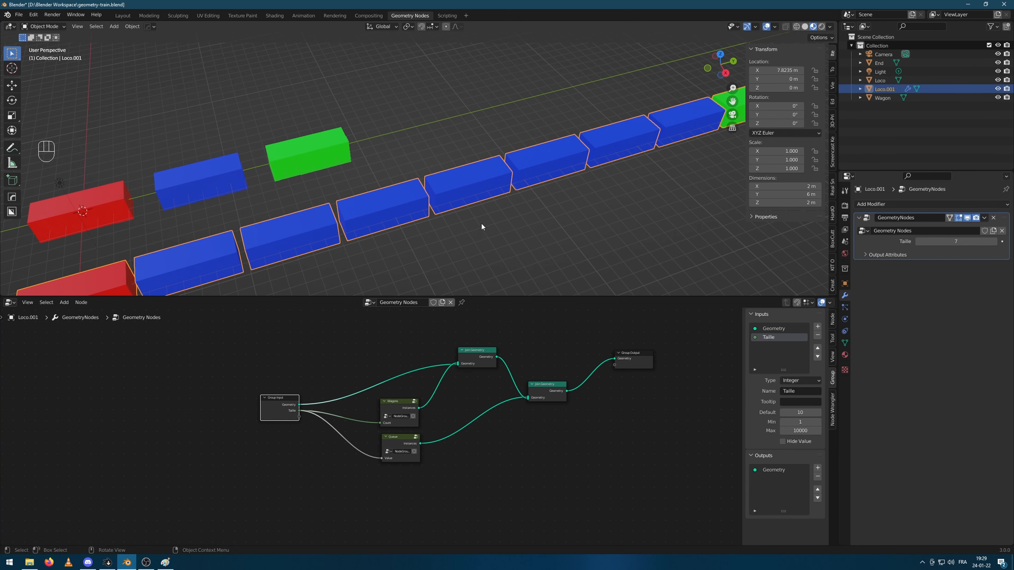
pyautogui.click(485, 245)
pyautogui.scroll(-2, 486, 244)
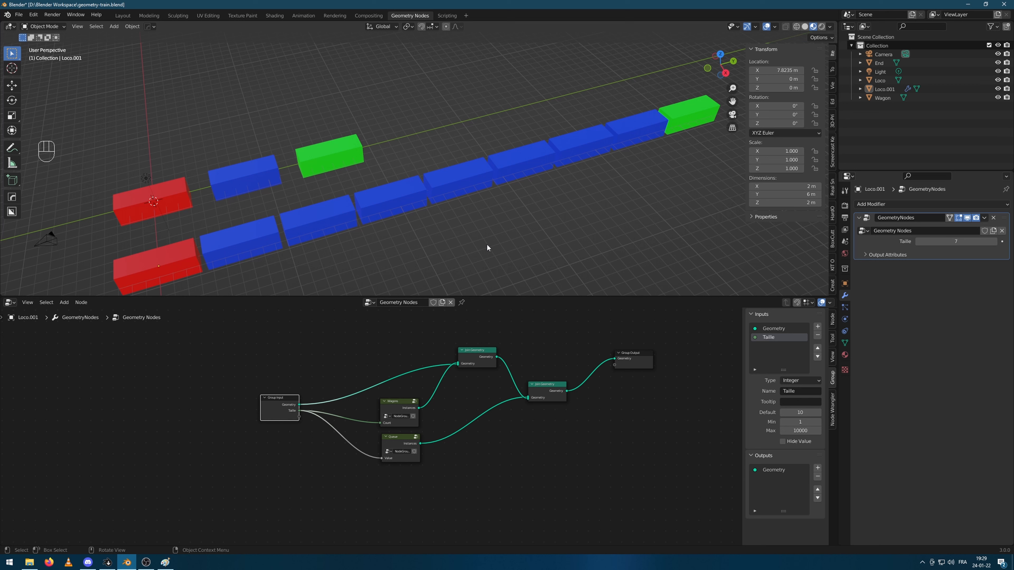
pyautogui.moveTo(470, 228); pyautogui.dragTo(373, 147, button='middle')
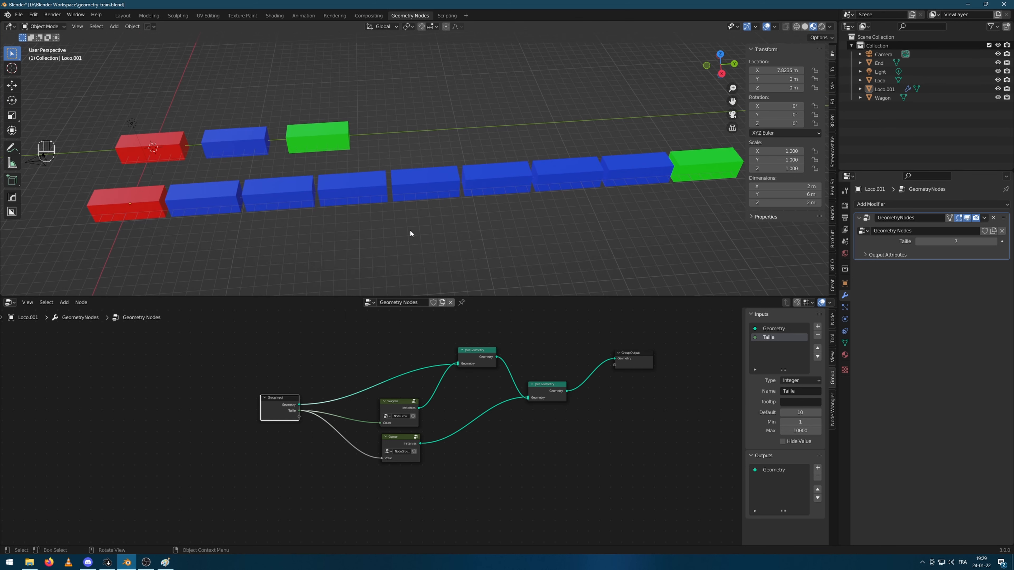
# Step: Add a cube mesh and move it along the Y axis to about 22.8 m, beyond the standalone green end car
pyautogui.hotkey('shift', 'a')
pyautogui.moveTo(398, 145)
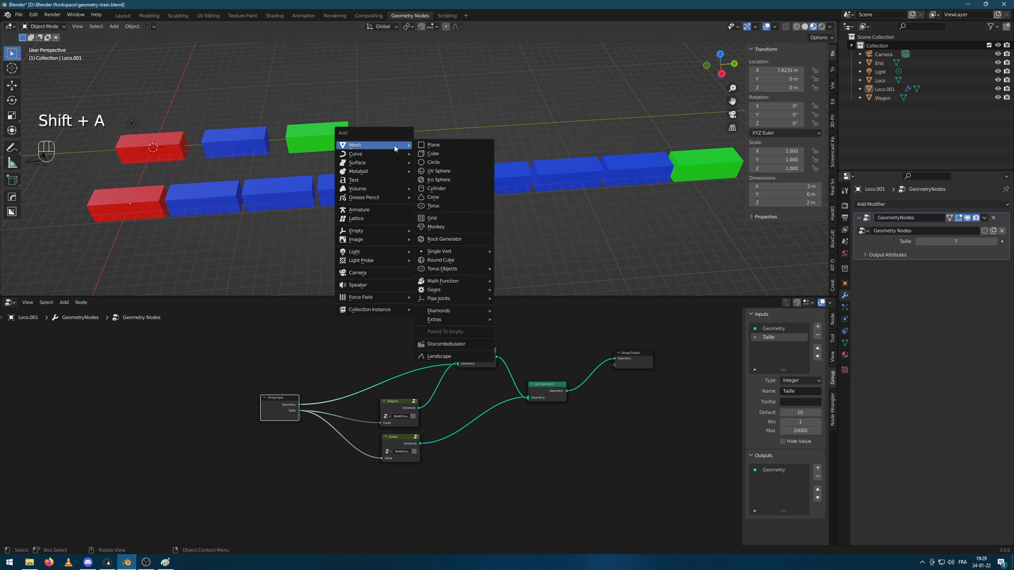
pyautogui.click(448, 153)
pyautogui.scroll(-2, 148, 177)
pyautogui.press('g')
pyautogui.press('x')
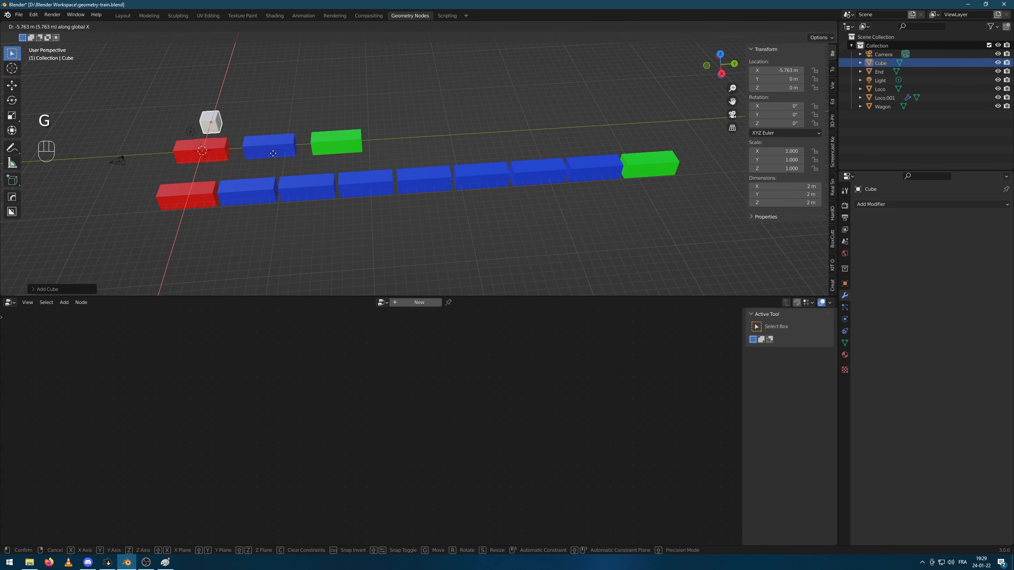
pyautogui.press('y')
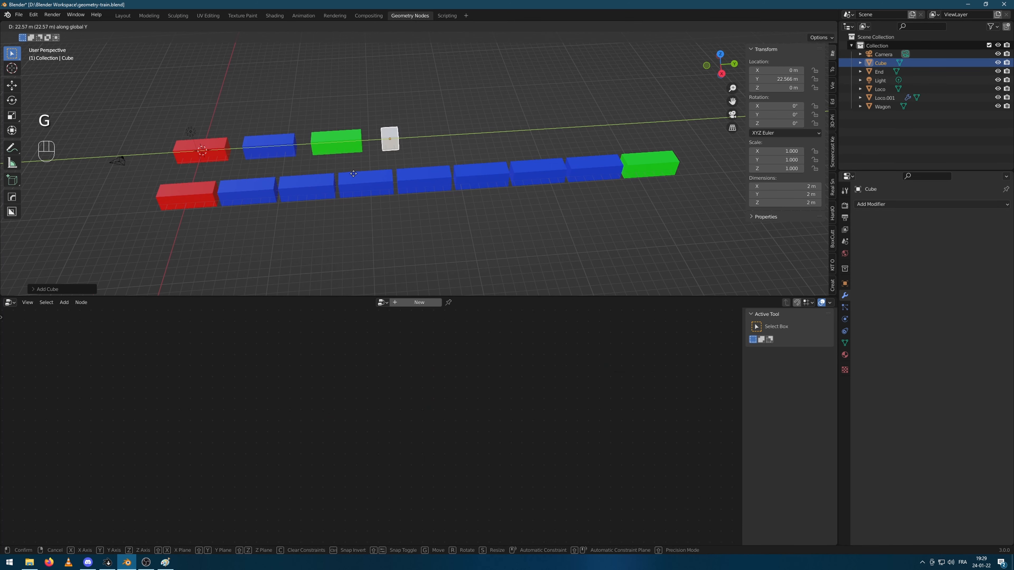
pyautogui.click(355, 172)
# Step: Set the cube's X, Y and Z dimensions to 0.5 m each
pyautogui.scroll(5, 407, 147)
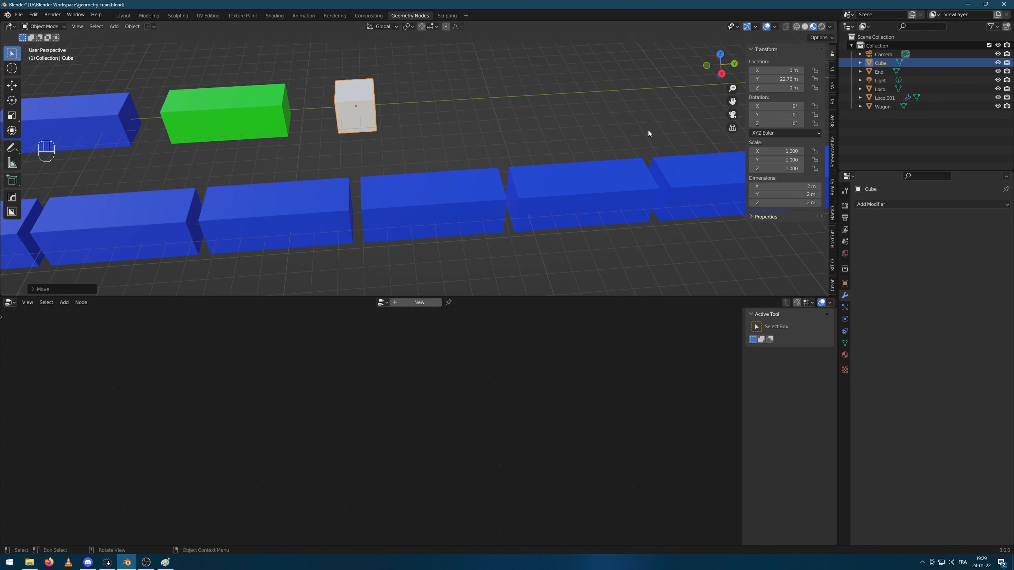
pyautogui.click(807, 186)
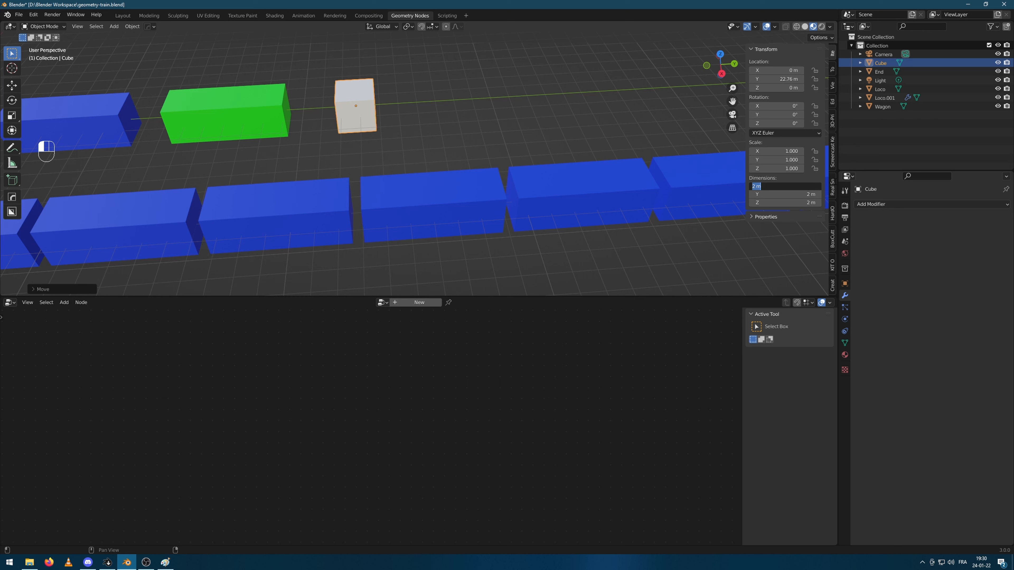
pyautogui.write('0.5')
pyautogui.press('Return')
pyautogui.click(775, 194)
pyautogui.write('0.5')
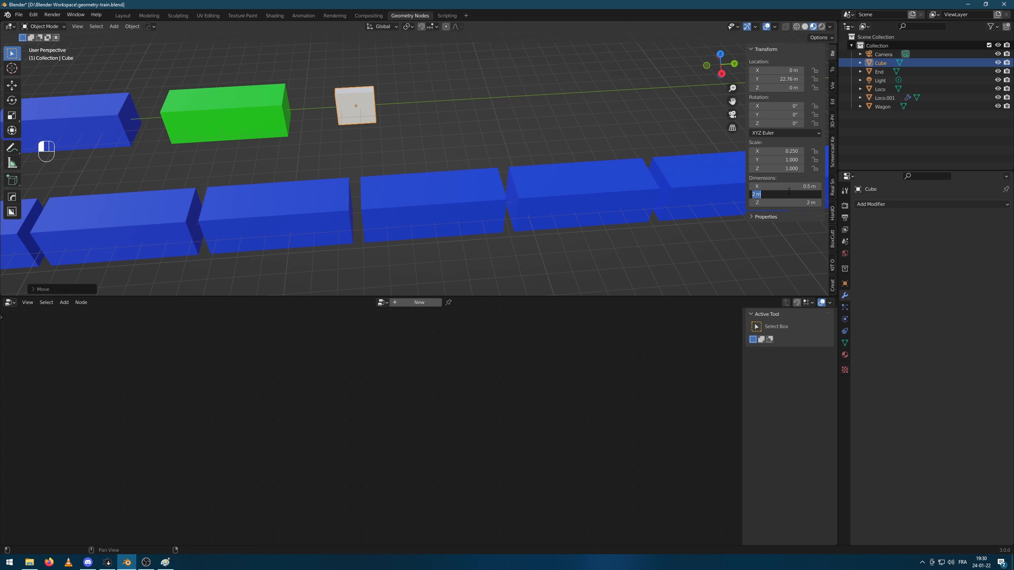
pyautogui.press('Return')
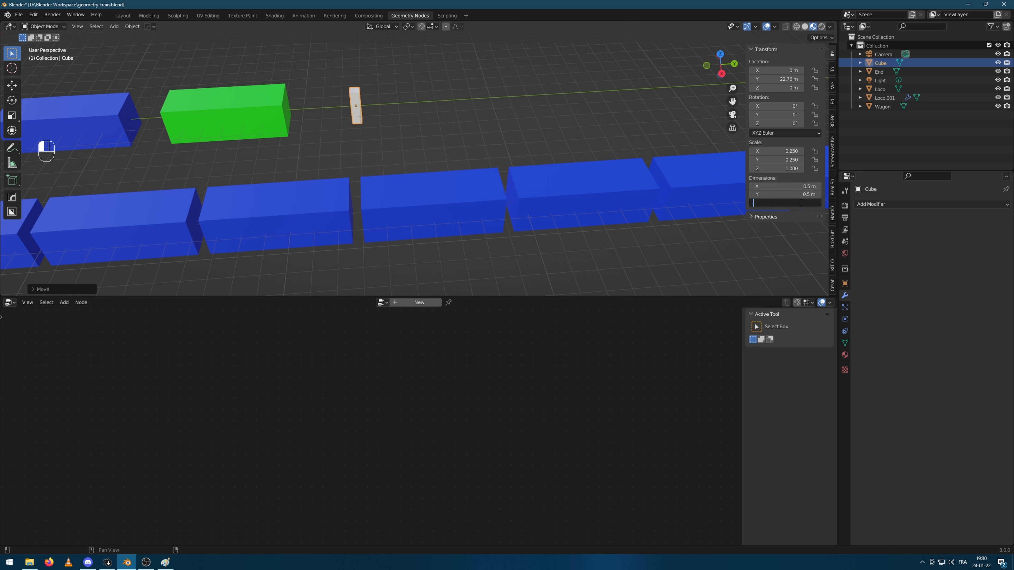
pyautogui.write('0.5')
pyautogui.press('Return')
# Step: Enter 0.5 m for the cube's Y dimension and 1 m for its X and Z dimensions
pyautogui.moveTo(342, 112); pyautogui.dragTo(352, 155, button='middle')
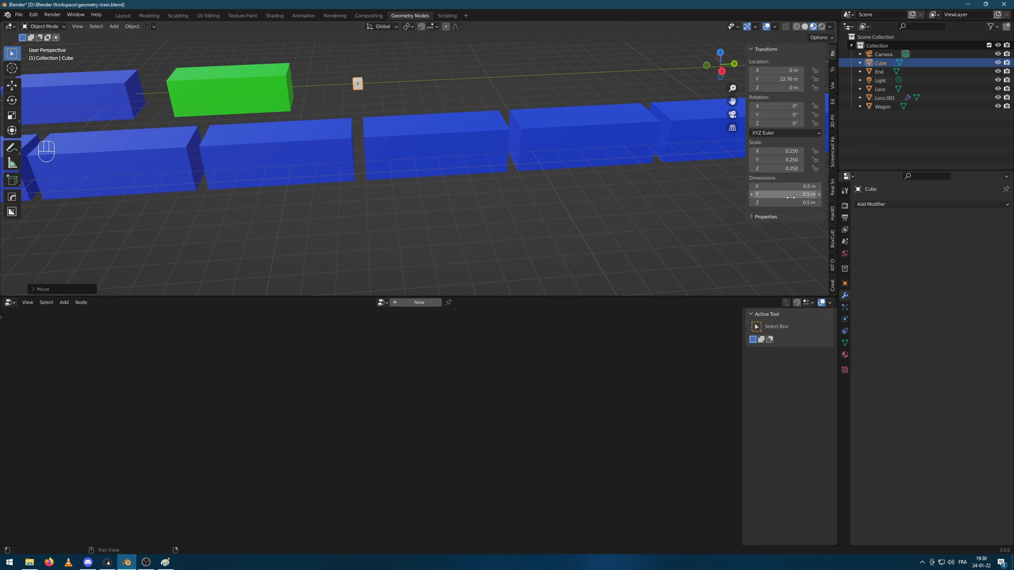
pyautogui.moveTo(798, 196); pyautogui.dragTo(797, 195)
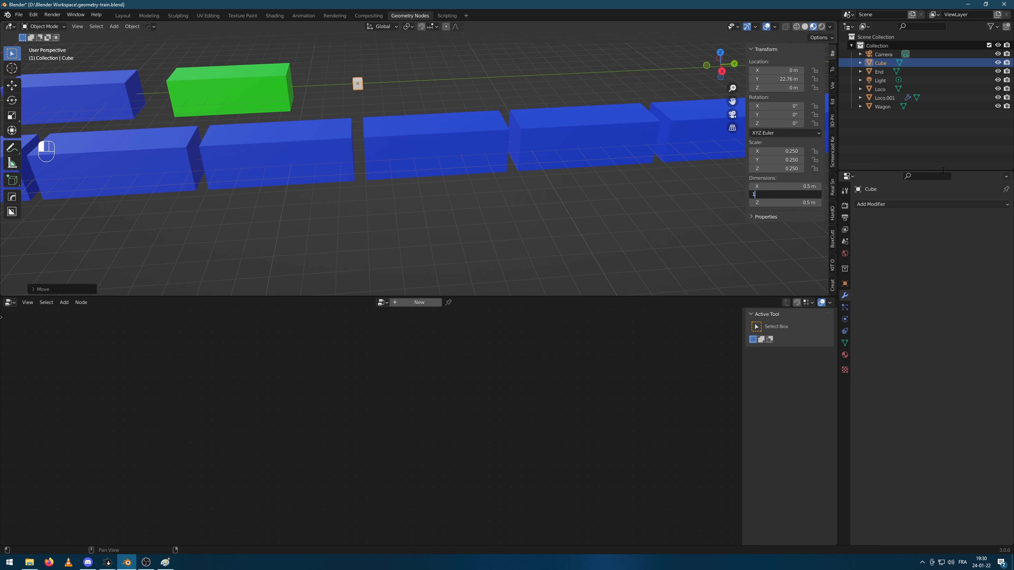
pyautogui.write('.5')
pyautogui.press('Return')
pyautogui.click(794, 186)
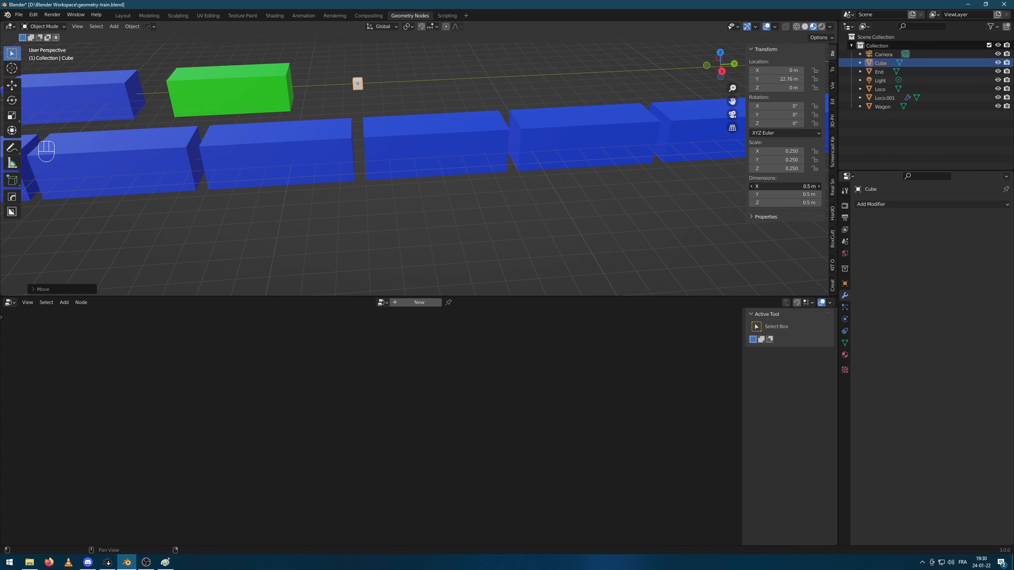
pyautogui.write('1')
pyautogui.press('Return')
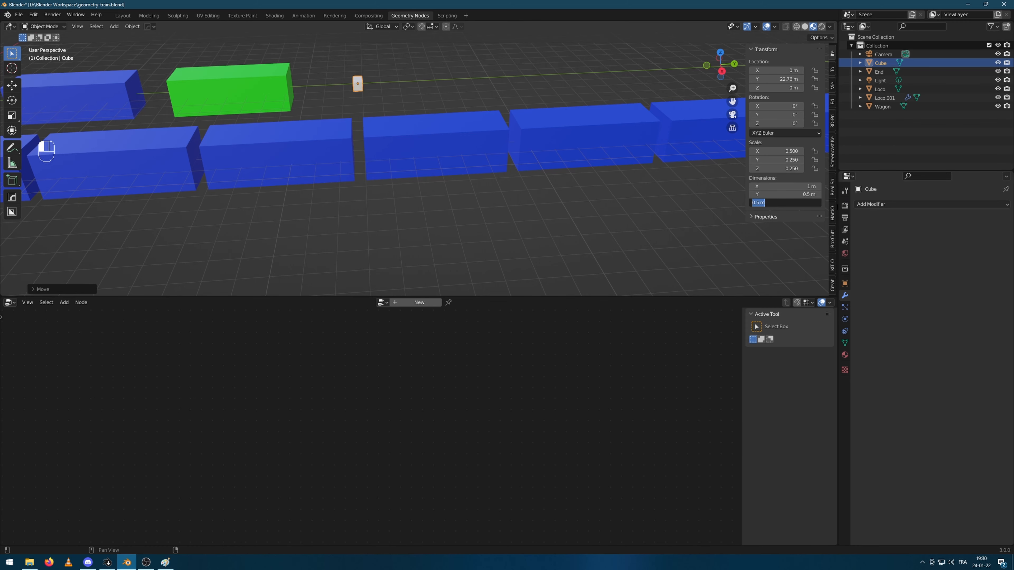
pyautogui.click(336, 134)
# Step: Apply the scale of the small white cube and deselect it
pyautogui.moveTo(336, 134); pyautogui.dragTo(386, 146, button='middle')
pyautogui.scroll(-1, 387, 146)
pyautogui.moveTo(473, 74); pyautogui.dragTo(451, 104, button='middle')
pyautogui.scroll(-2, 451, 104)
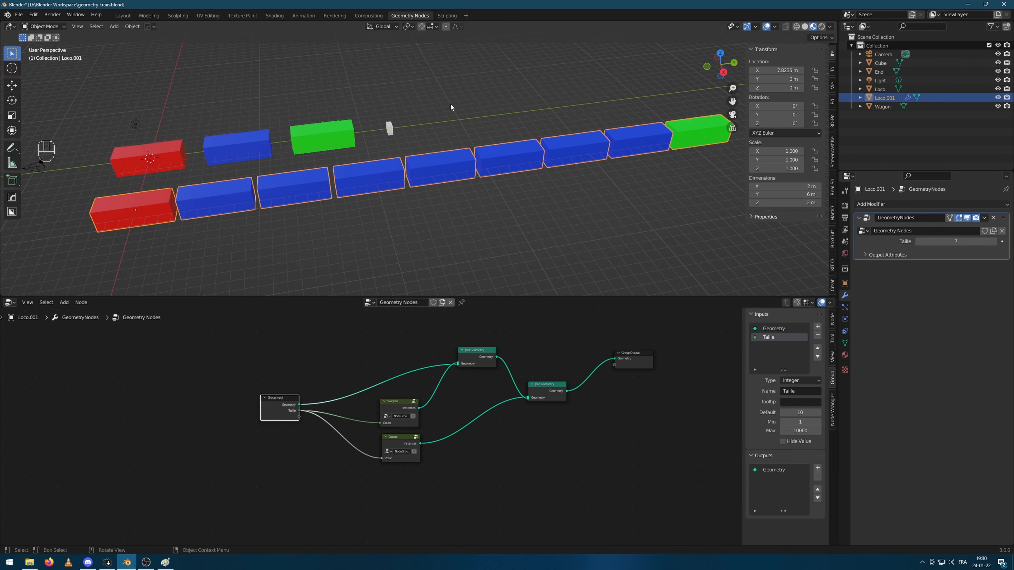
pyautogui.click(391, 133)
pyautogui.hotkey('ctrl', 'a')
pyautogui.click(413, 150)
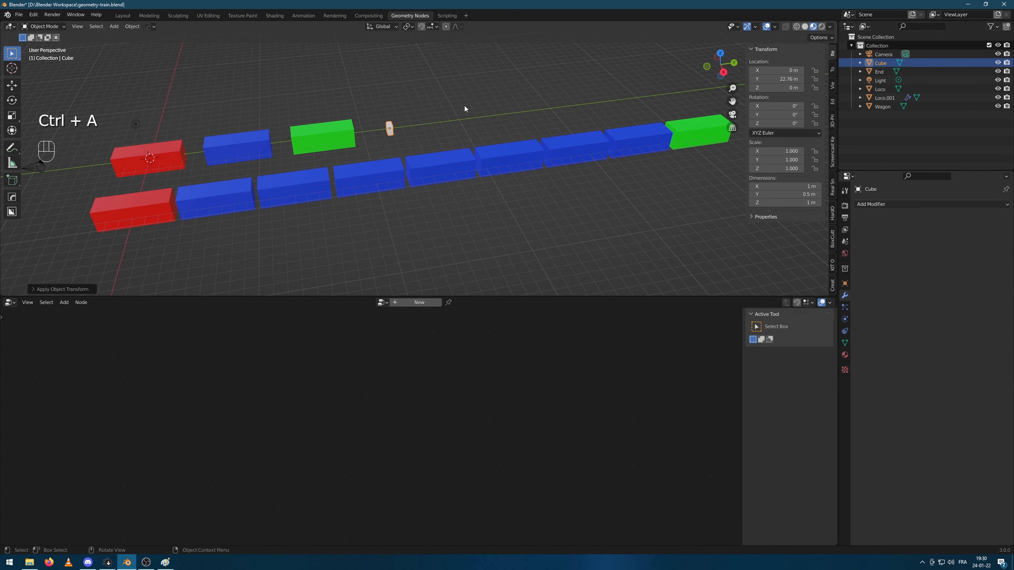
pyautogui.click(465, 106)
# Step: Select the Loco.001 train and add a Mesh Line node beneath the Queue group in its node tree
pyautogui.moveTo(230, 199); pyautogui.dragTo(260, 195, button='middle')
pyautogui.keyDown('shift'); pyautogui.moveTo(370, 235); pyautogui.dragTo(441, 212, button='middle'); pyautogui.keyUp('shift')
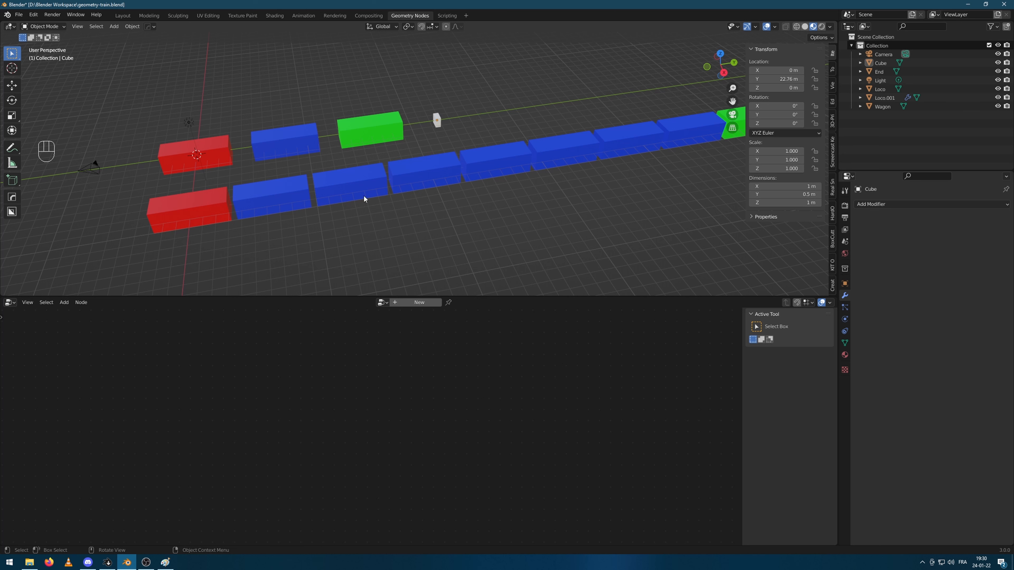
pyautogui.click(228, 203)
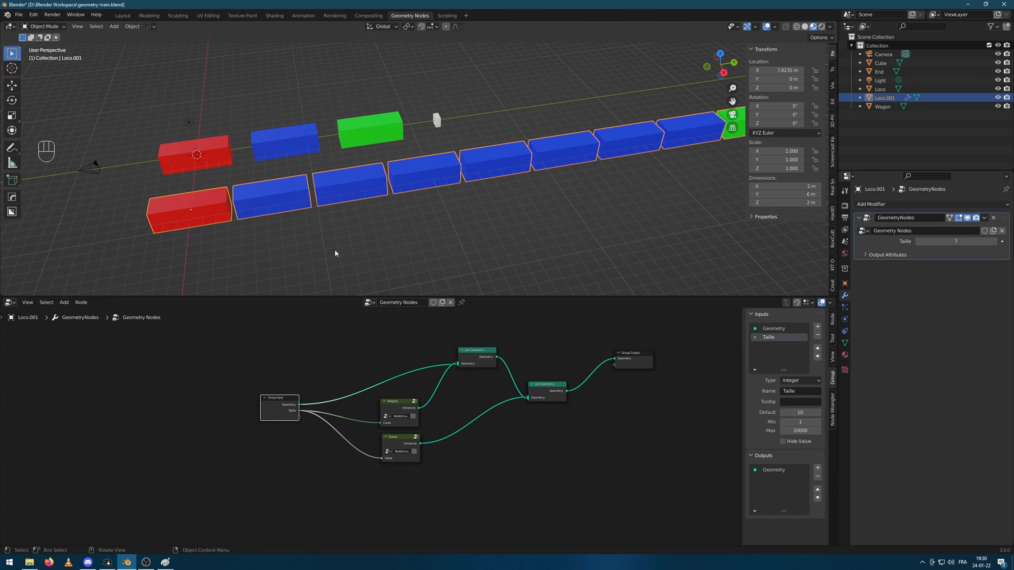
pyautogui.hotkey('shift', 'a')
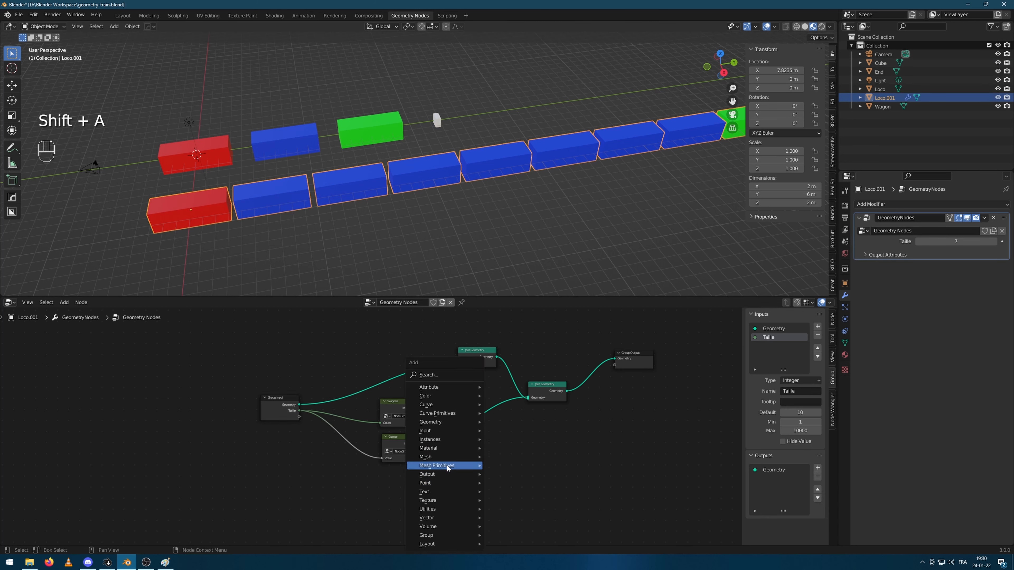
pyautogui.click(449, 374)
pyautogui.write('mesh li')
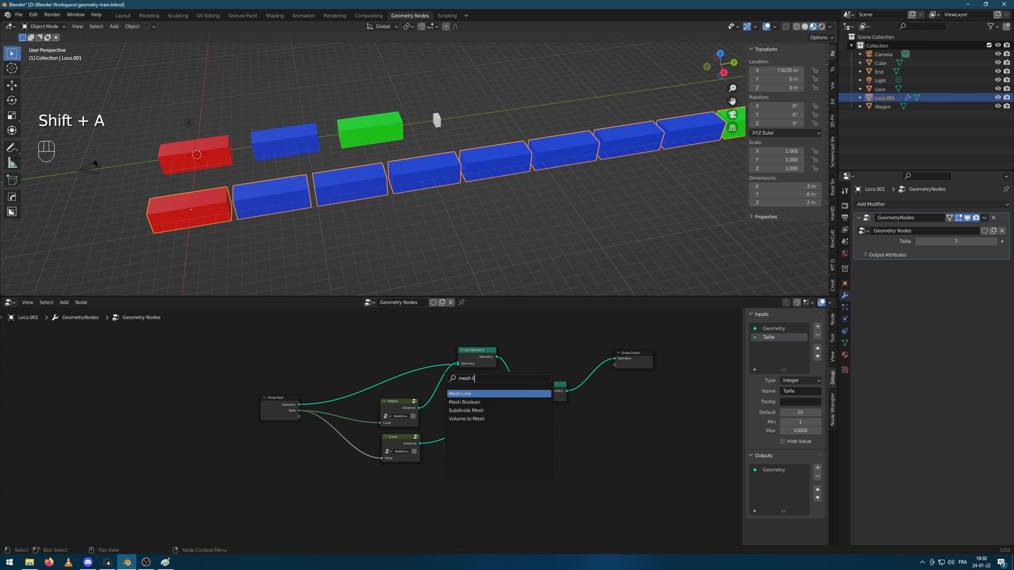
pyautogui.click(471, 393)
pyautogui.click(353, 476)
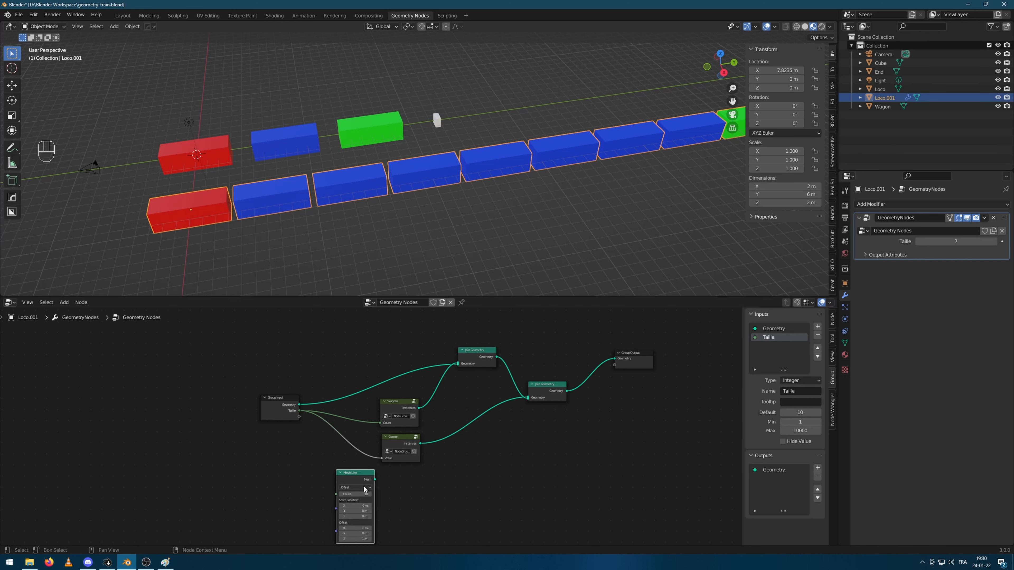
pyautogui.moveTo(454, 466); pyautogui.dragTo(430, 421, button='middle')
# Step: Duplicate the Join Geometry node and use it to merge the Mesh Line with the existing train geometry before the Group Output
pyautogui.hotkey('shift', 'a')
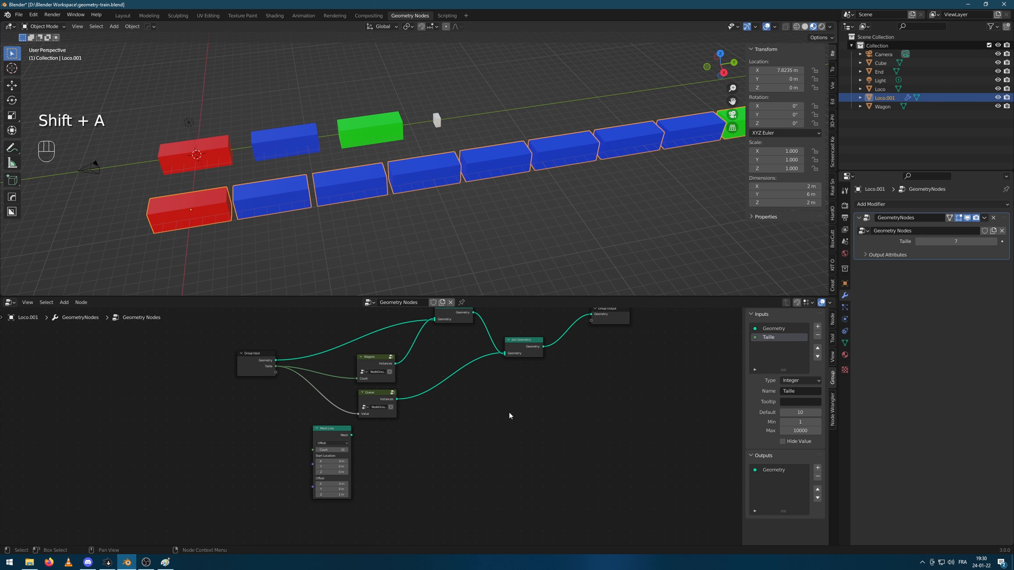
pyautogui.moveTo(512, 416); pyautogui.dragTo(553, 438, button='middle')
pyautogui.click(563, 374)
pyautogui.hotkey('ctrl', 'c')
pyautogui.hotkey('ctrl', 'v')
pyautogui.moveTo(582, 382); pyautogui.dragTo(638, 419)
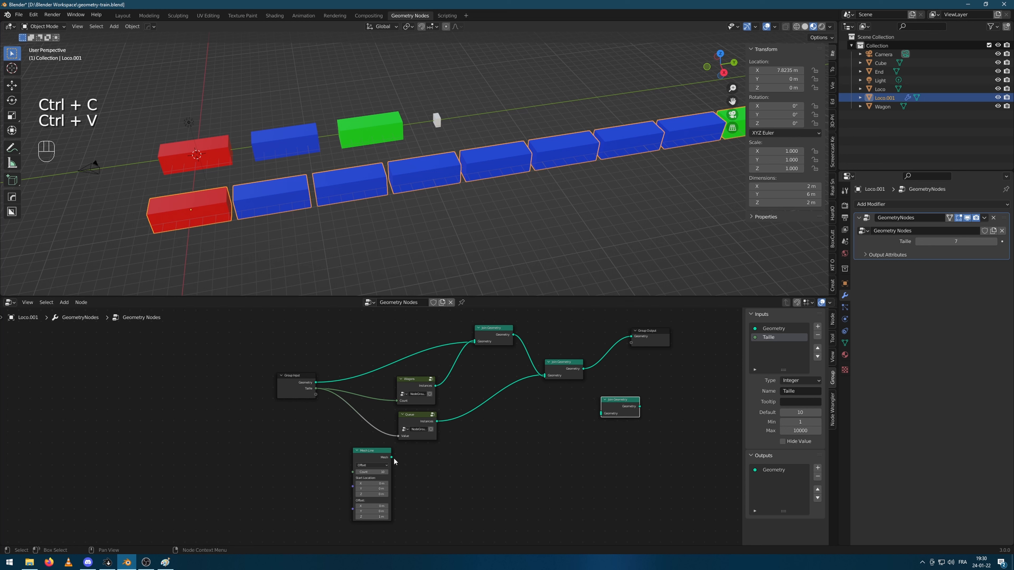
pyautogui.moveTo(391, 457); pyautogui.dragTo(625, 415)
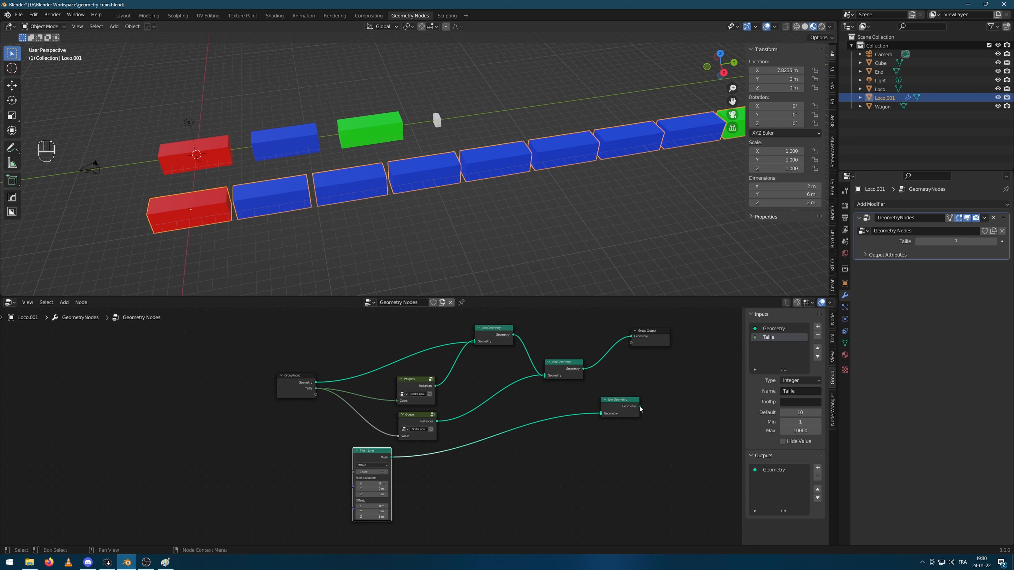
pyautogui.moveTo(583, 369); pyautogui.dragTo(631, 339)
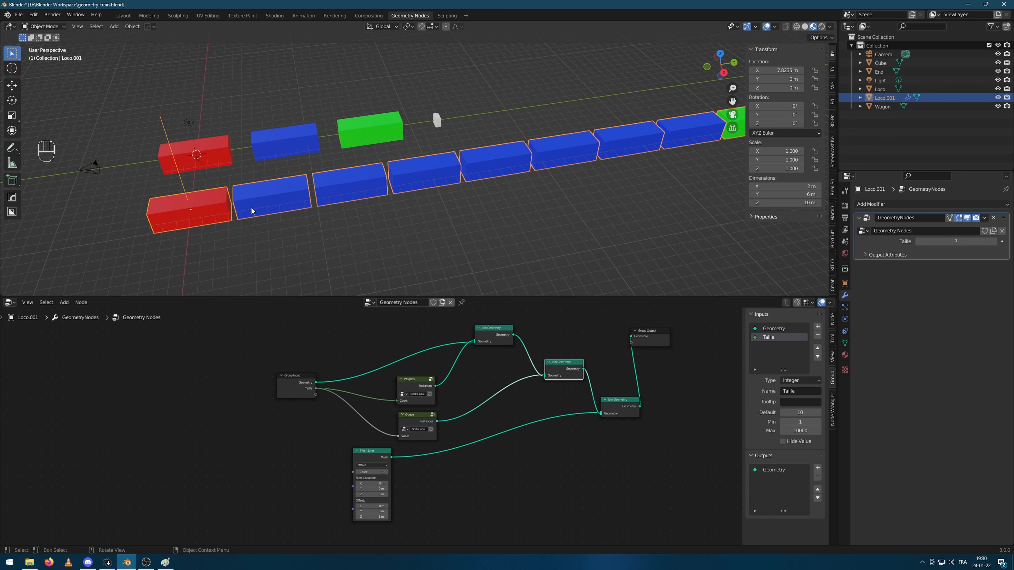
pyautogui.moveTo(251, 211); pyautogui.dragTo(207, 139, button='middle')
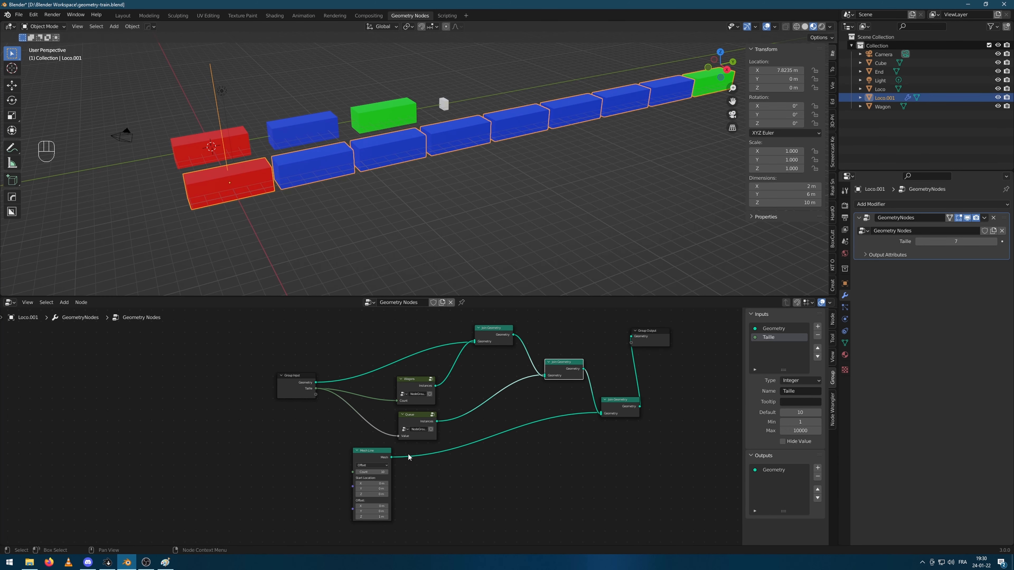
# Step: Insert a Mesh to Points node between the Mesh Line and the new Join Geometry node
pyautogui.moveTo(371, 462); pyautogui.dragTo(337, 467)
pyautogui.hotkey('shift', 'a')
pyautogui.click(388, 377)
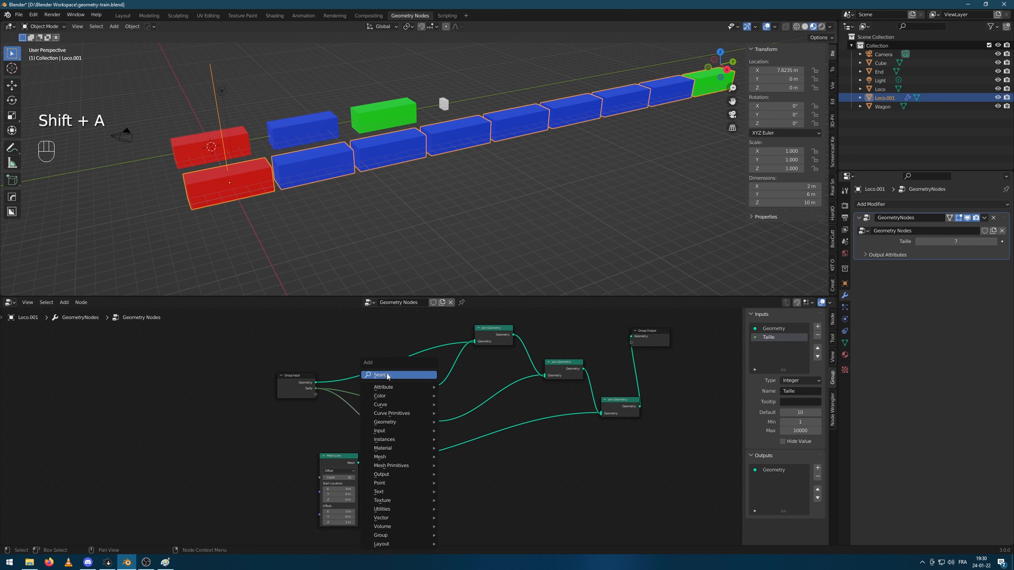
pyautogui.write('points')
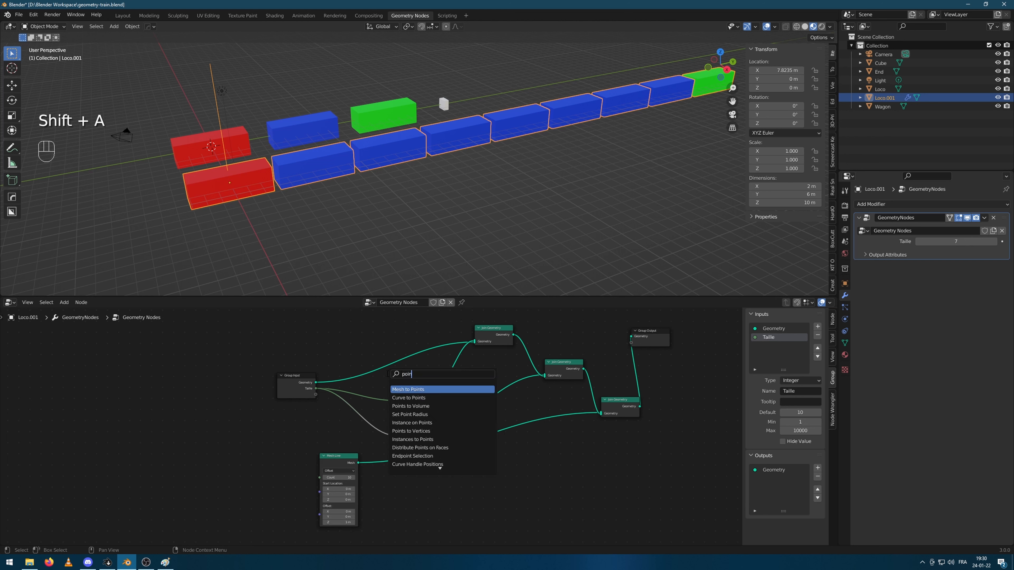
pyautogui.click(432, 389)
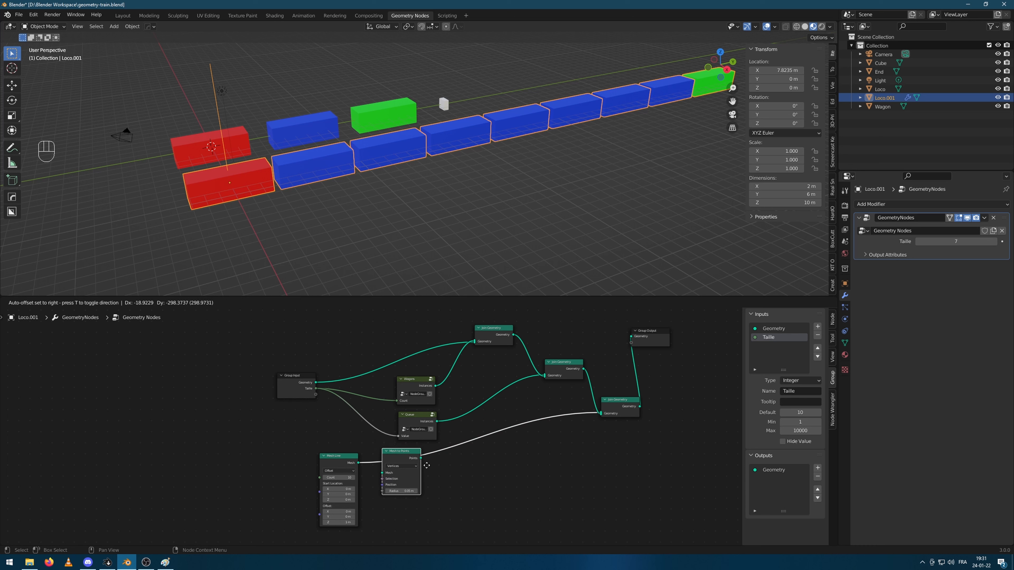
pyautogui.click(401, 468)
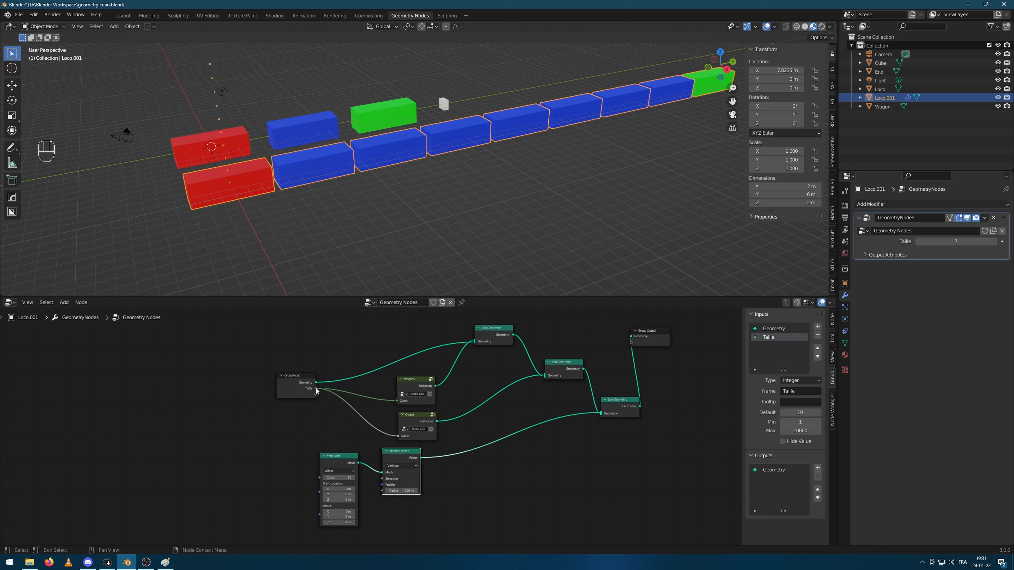
# Step: Add a Math node in Add mode beside the Mesh Line and feed the Taille input into its first value
pyautogui.moveTo(316, 389); pyautogui.dragTo(308, 491)
pyautogui.moveTo(459, 168); pyautogui.dragTo(518, 143, button='middle')
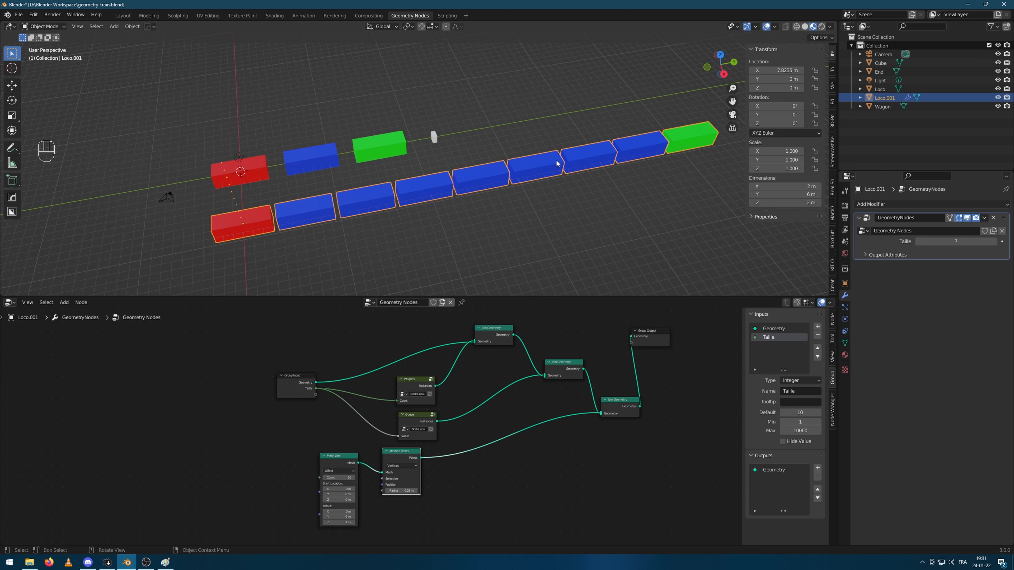
pyautogui.moveTo(662, 153); pyautogui.dragTo(654, 186, button='middle')
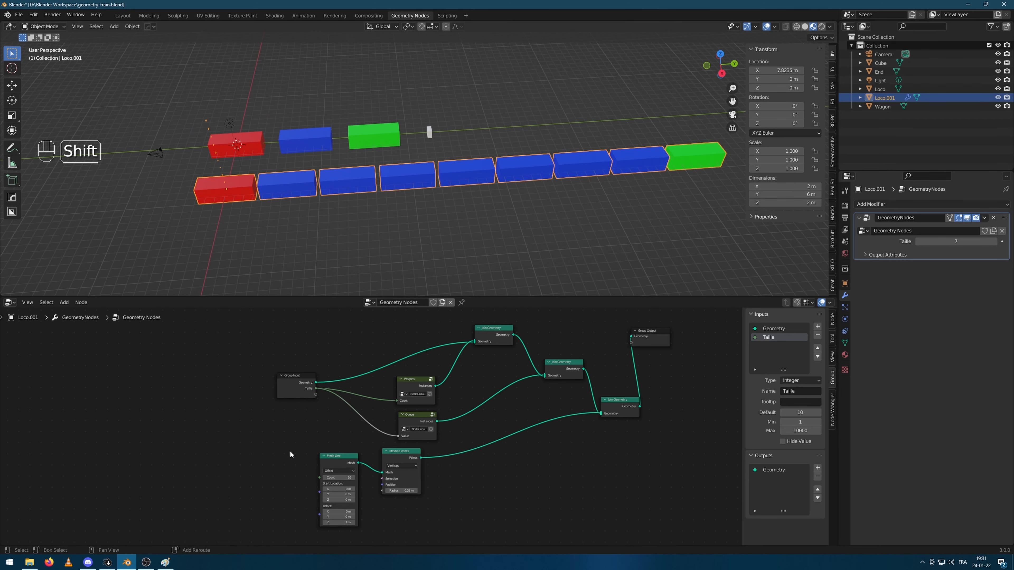
pyautogui.hotkey('shift', 'a')
pyautogui.click(277, 375)
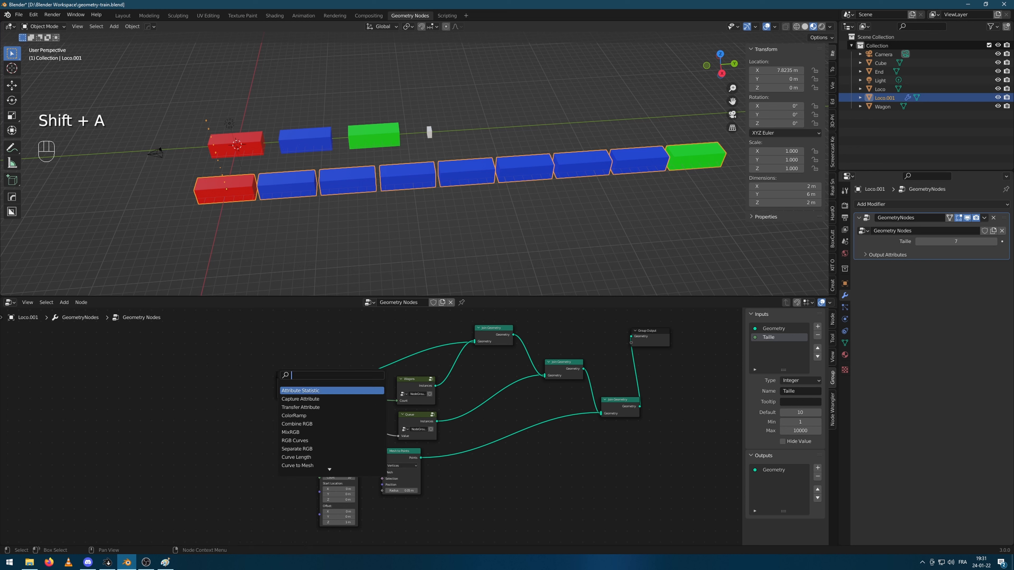
pyautogui.write('math')
pyautogui.press('Return')
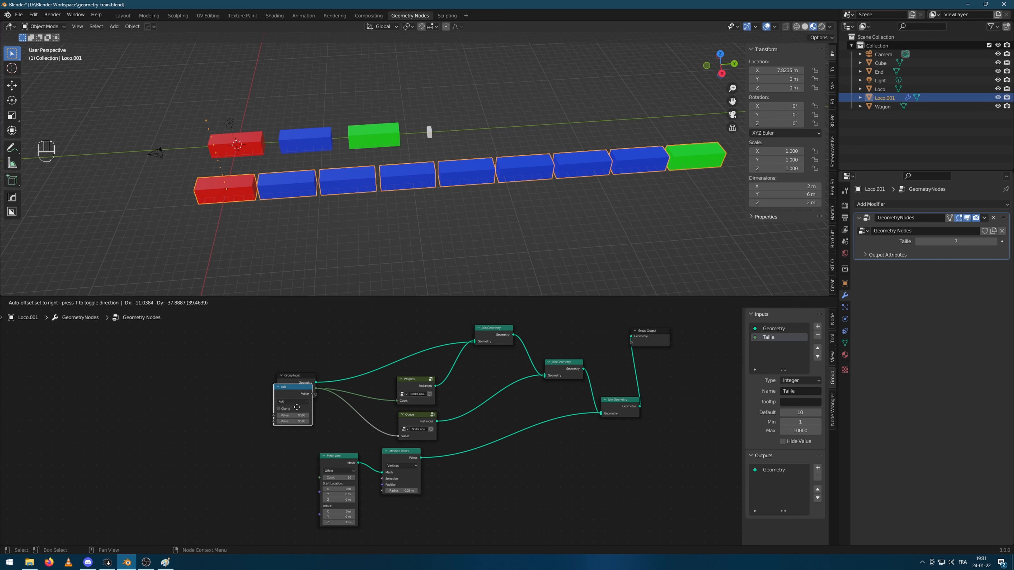
pyautogui.moveTo(315, 391); pyautogui.dragTo(256, 463)
# Step: Set the Add node's second value to 1 and connect its result to the Mesh Line's Count
pyautogui.click(291, 468)
pyautogui.write('1')
pyautogui.press('Return')
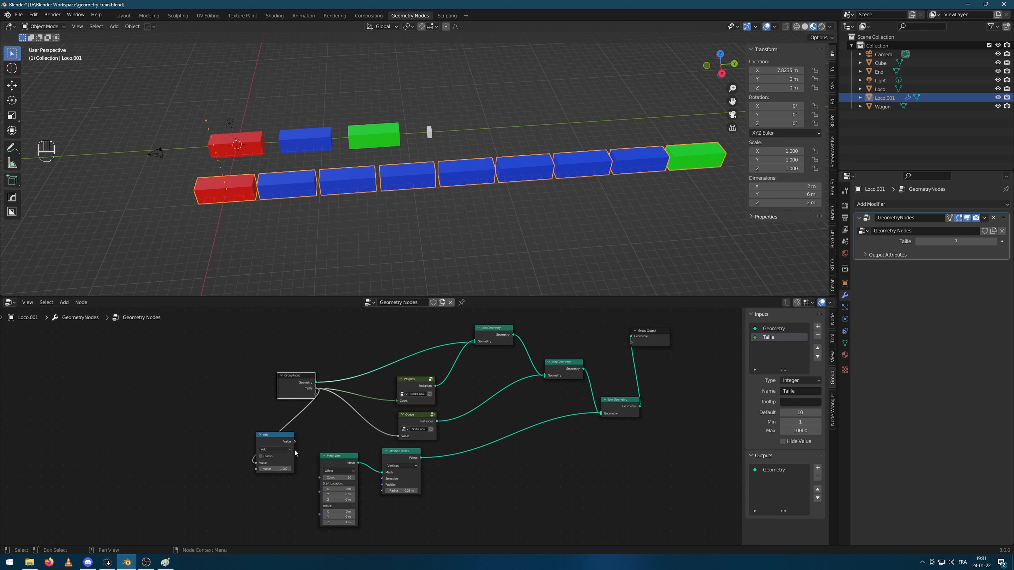
pyautogui.scroll(5, 295, 452)
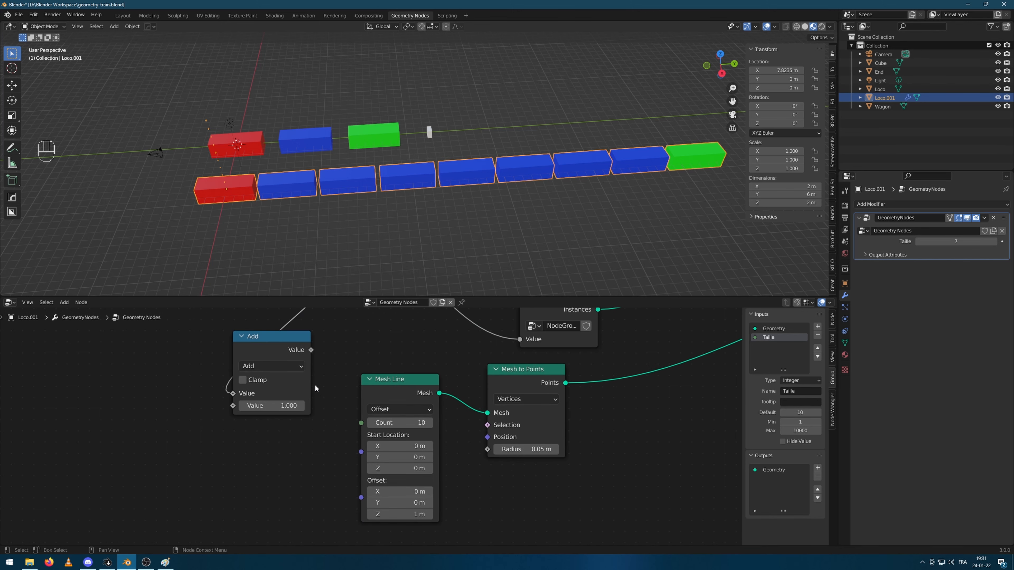
pyautogui.moveTo(310, 350); pyautogui.dragTo(361, 423)
pyautogui.moveTo(311, 291)
pyautogui.mouseDown(button='middle')
pyautogui.moveTo(274, 238)
pyautogui.moveTo(313, 281)
pyautogui.mouseUp(button='middle')
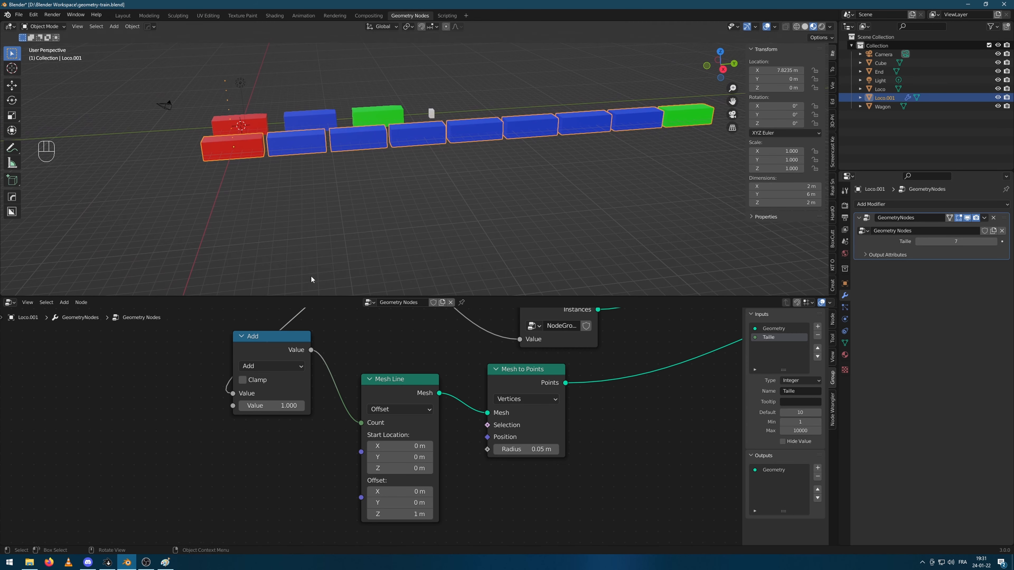
# Step: Set the Mesh Line's offset to 0 m in Z and 6.5 m in Y
pyautogui.click(416, 514)
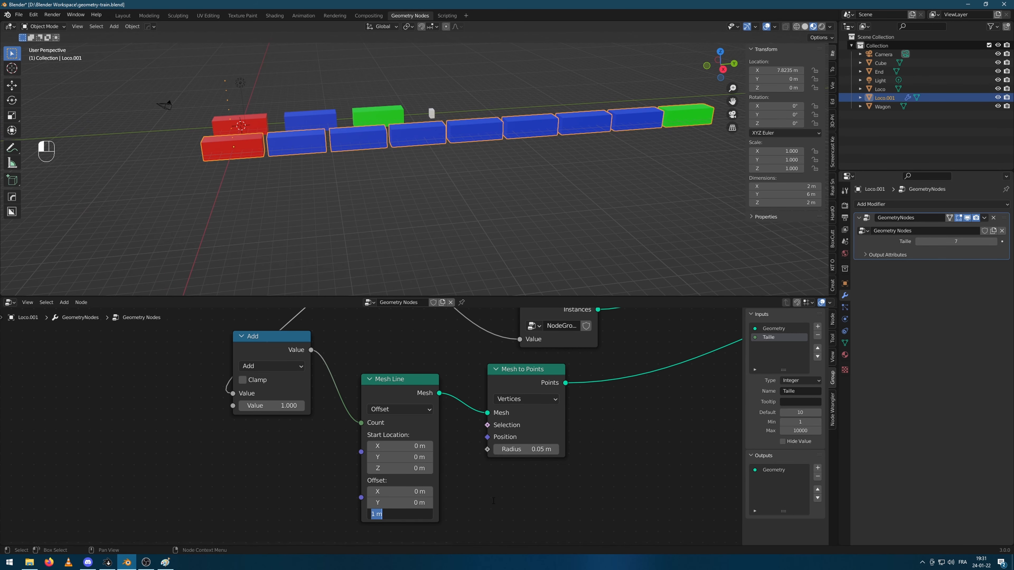
pyautogui.write('0')
pyautogui.hotkey('shift', 'Tab')
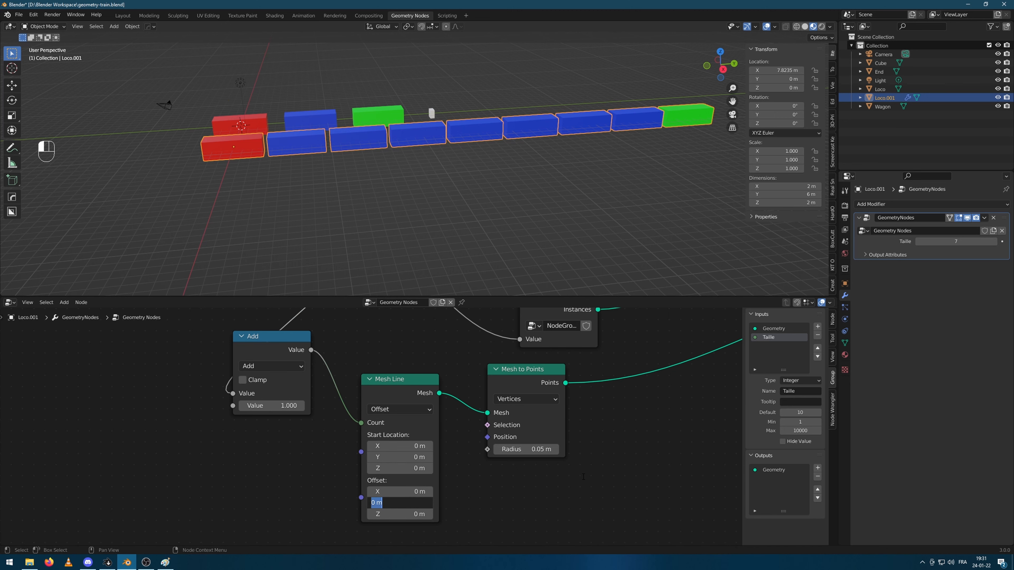
pyautogui.write('6.5')
pyautogui.press('Return')
pyautogui.moveTo(338, 190); pyautogui.dragTo(301, 219, button='middle')
pyautogui.scroll(-1, 371, 425)
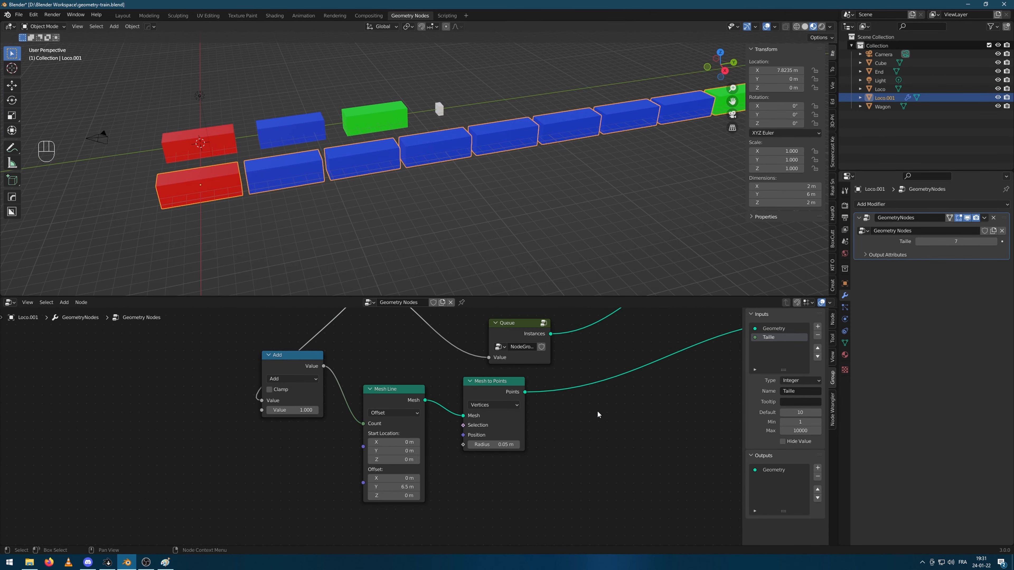
# Step: Insert an Instance on Points node between Mesh to Points and the last Join Geometry node
pyautogui.moveTo(656, 402); pyautogui.dragTo(488, 444, button='middle')
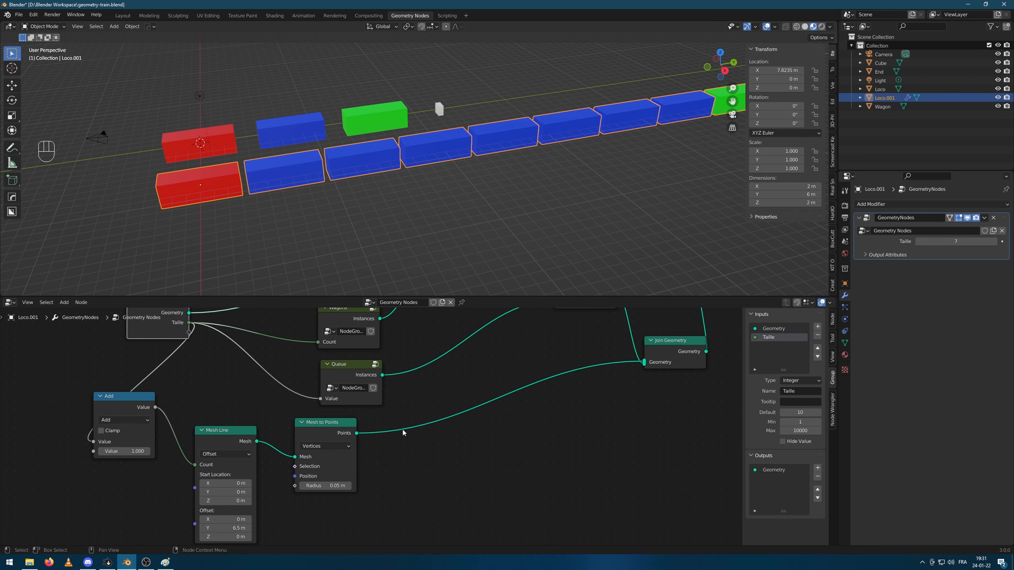
pyautogui.scroll(-1, 481, 458)
pyautogui.hotkey('shift', 'a')
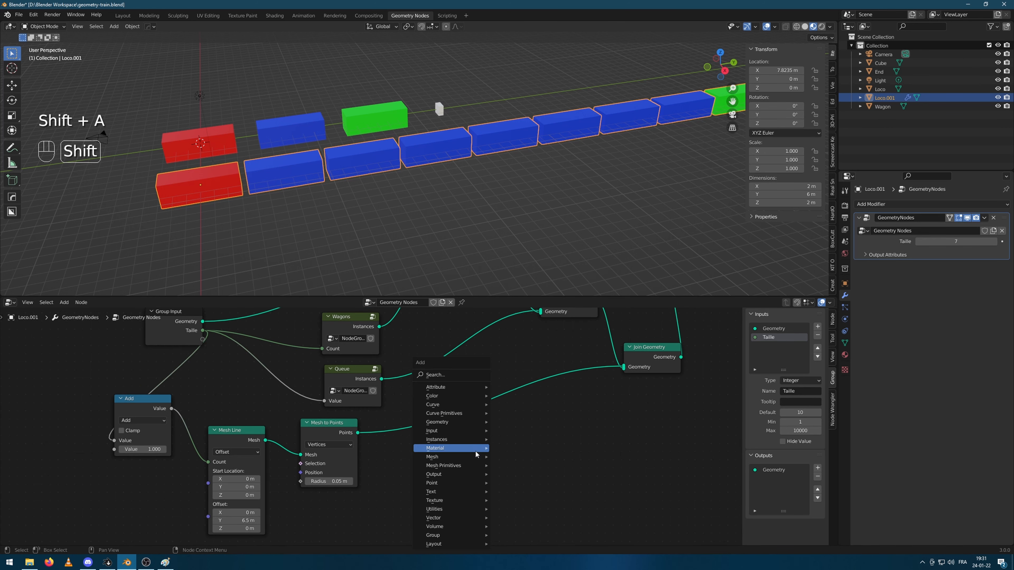
pyautogui.click(454, 377)
pyautogui.write('instnc')
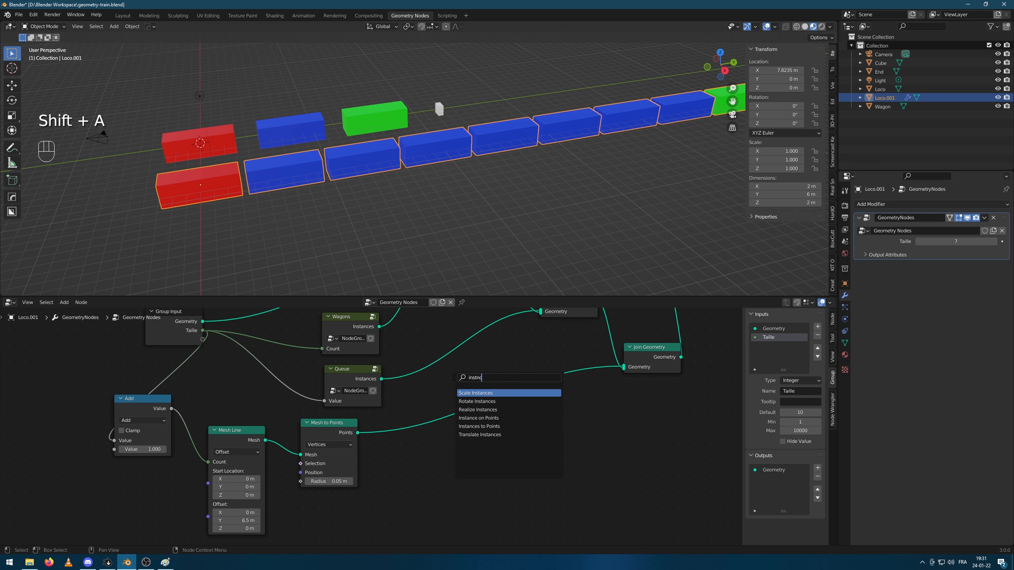
pyautogui.click(478, 418)
pyautogui.click(479, 418)
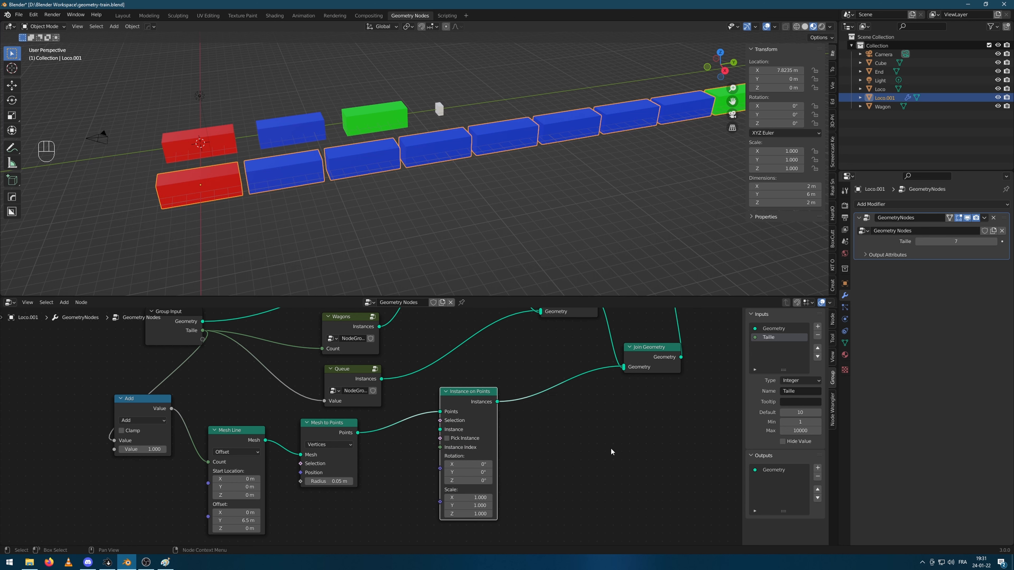
# Step: Rename the Cube object as Attache and reselect the Loco.001 train
pyautogui.click(892, 63)
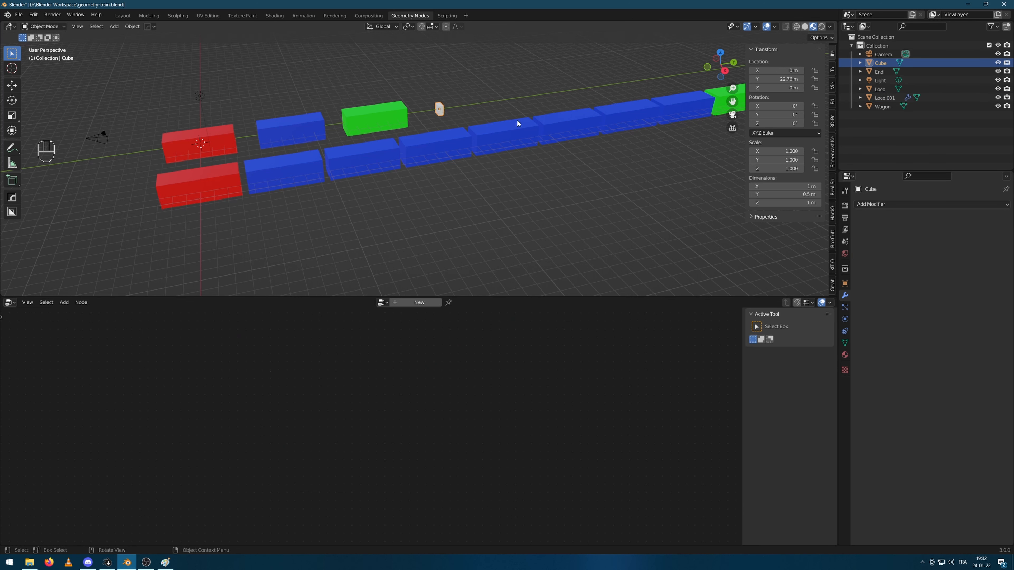
pyautogui.doubleClick(891, 64)
pyautogui.write('Attach')
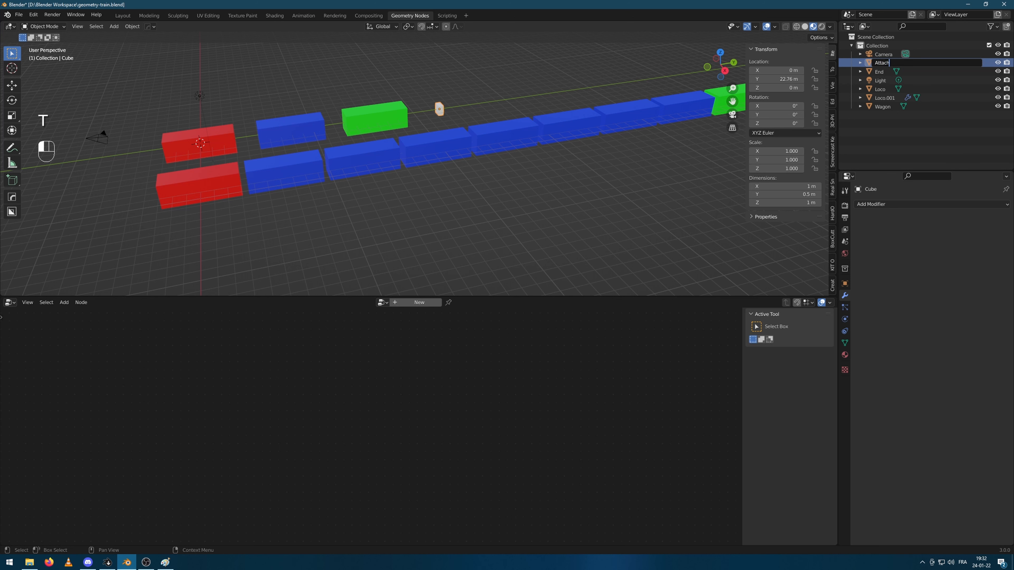
pyautogui.write('e')
pyautogui.press('Return')
pyautogui.click(885, 98)
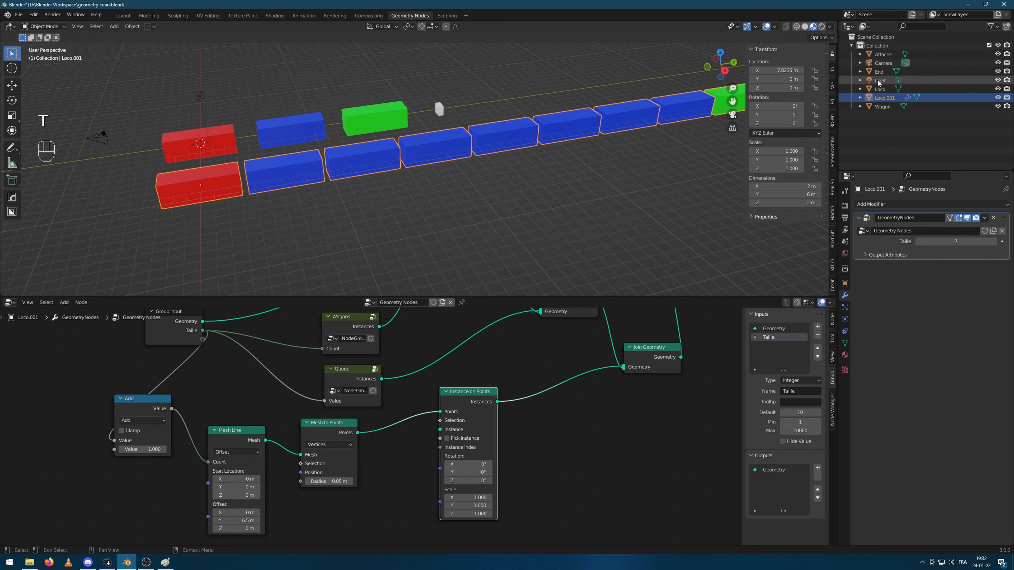
# Step: Bring the Attache object into the node tree as Object Info and connect its Geometry to Instance on Points' Instance input
pyautogui.moveTo(883, 54); pyautogui.dragTo(378, 515)
pyautogui.moveTo(430, 456); pyautogui.dragTo(480, 392, button='middle')
pyautogui.moveTo(473, 485); pyautogui.dragTo(491, 366)
pyautogui.moveTo(573, 160); pyautogui.dragTo(563, 209, button='middle')
pyautogui.moveTo(420, 178); pyautogui.dragTo(475, 182, button='middle')
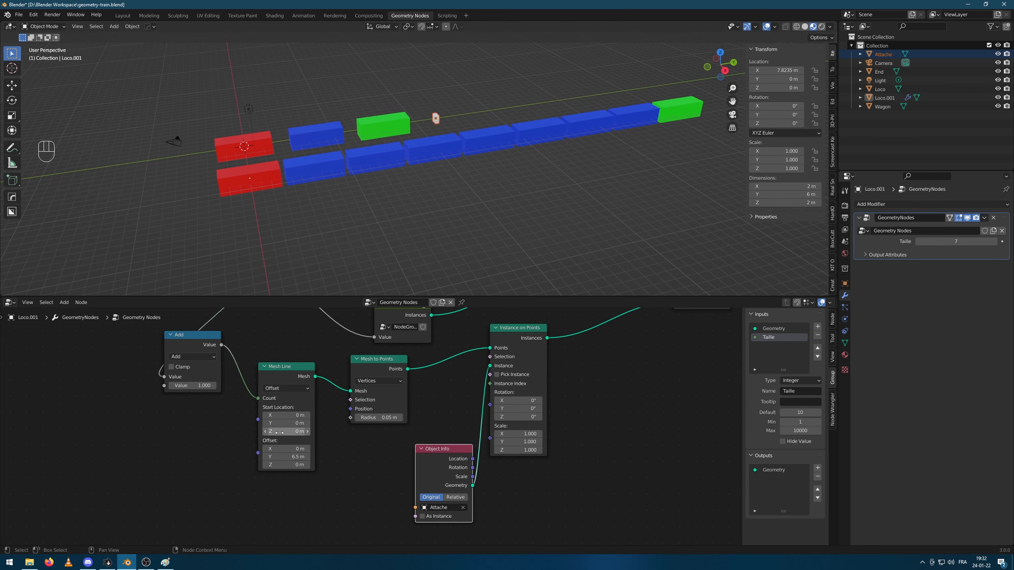
# Step: Raise the Mesh Line's start location to 2.2 m in Z
pyautogui.moveTo(280, 432); pyautogui.dragTo(306, 432)
pyautogui.moveTo(504, 199); pyautogui.dragTo(543, 194, button='middle')
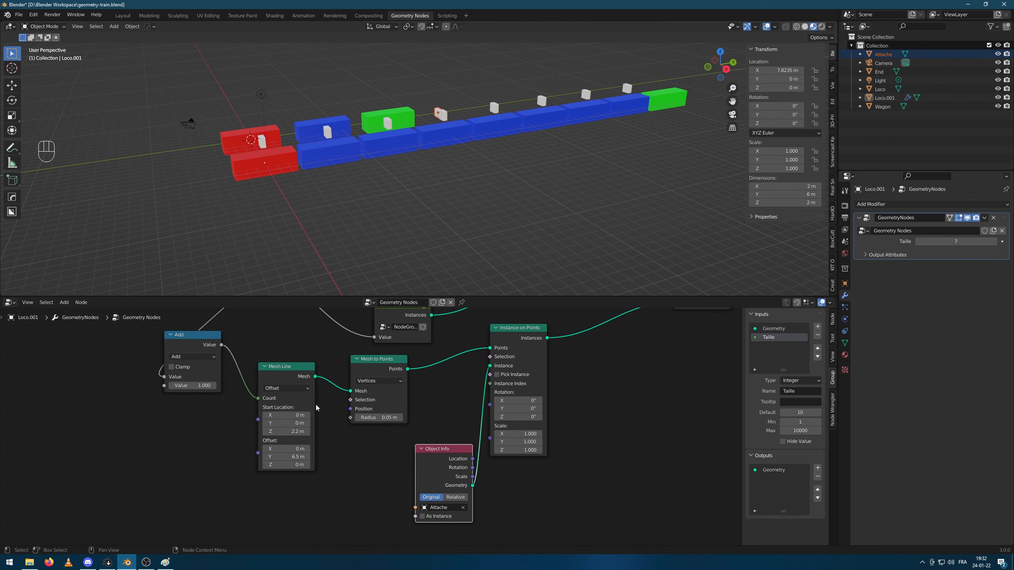
pyautogui.scroll(3, 293, 157)
pyautogui.keyDown('shift'); pyautogui.moveTo(293, 157); pyautogui.dragTo(330, 174, button='middle'); pyautogui.keyUp('shift')
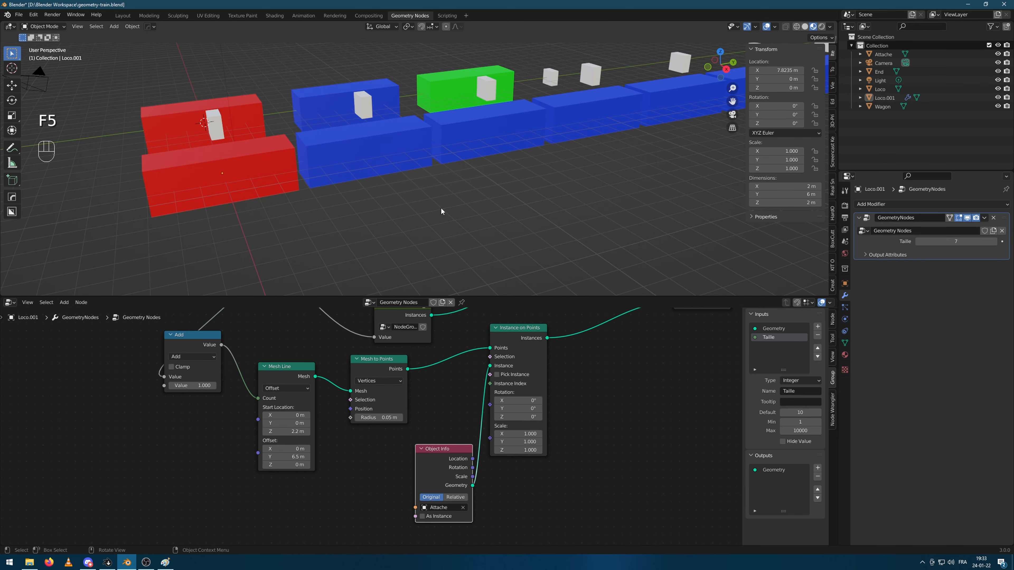
pyautogui.moveTo(447, 212); pyautogui.dragTo(440, 212, button='middle')
# Step: Reselect the Loco.001 train and set the Mesh Line's start location to 3.25 m in Y
pyautogui.click(190, 134)
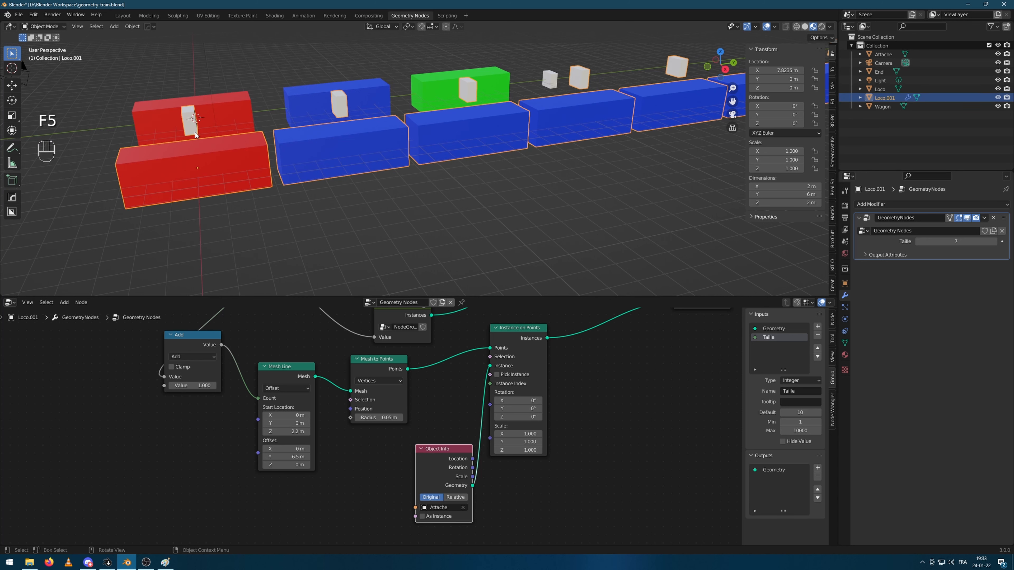
pyautogui.click(292, 423)
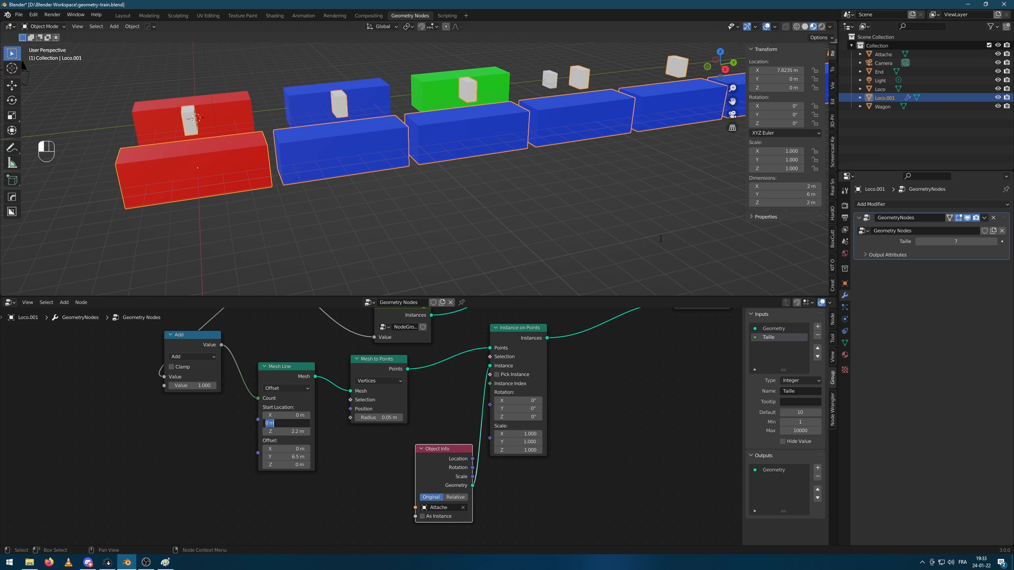
pyautogui.press('Return')
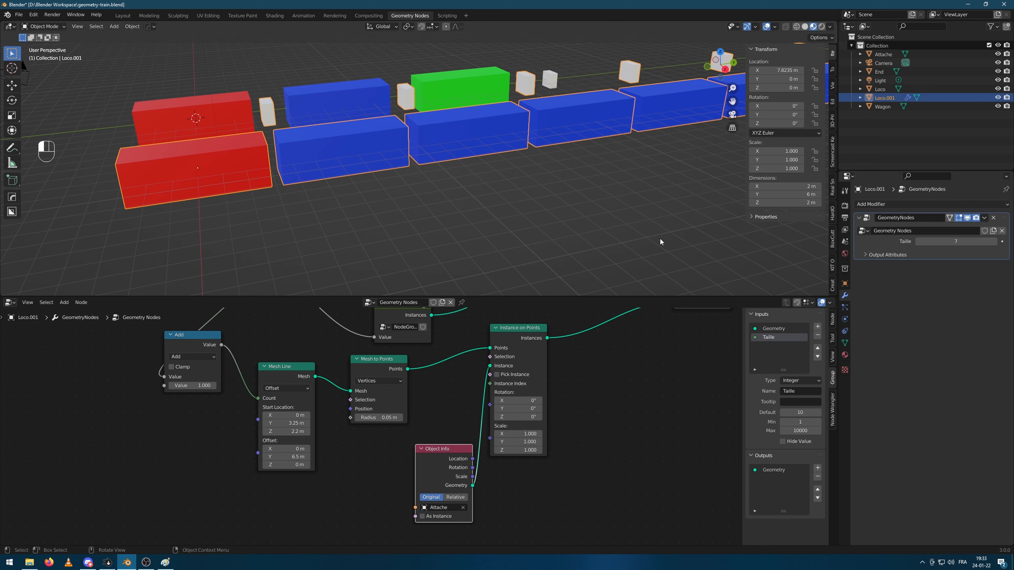
pyautogui.moveTo(561, 150); pyautogui.dragTo(559, 208, button='middle')
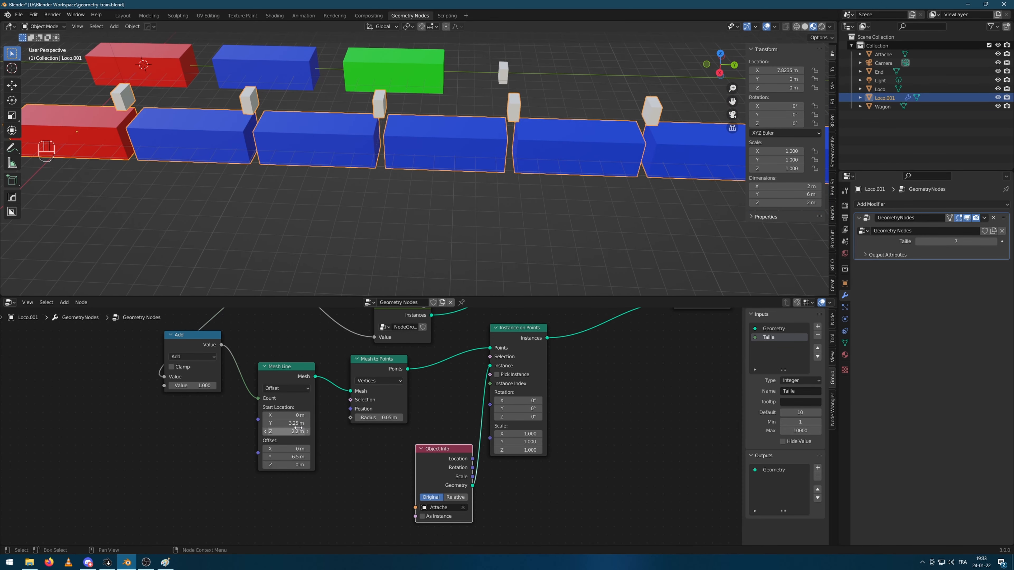
# Step: Set the Mesh Line's start location to 0 m in Z and inspect the couplings between the wagons
pyautogui.click(286, 431)
pyautogui.press('Return')
pyautogui.scroll(-3, 402, 211)
pyautogui.moveTo(401, 211); pyautogui.dragTo(397, 188, button='middle')
pyautogui.keyDown('shift'); pyautogui.moveTo(590, 173); pyautogui.dragTo(411, 182, button='middle'); pyautogui.keyUp('shift')
pyautogui.moveTo(473, 145); pyautogui.dragTo(485, 164, button='middle')
pyautogui.scroll(1, 348, 183)
pyautogui.keyDown('shift'); pyautogui.moveTo(347, 183); pyautogui.dragTo(618, 173, button='middle'); pyautogui.keyUp('shift')
# Step: Try lowering the Mesh Line's start location to -0.2 m in Z and undo the height adjustments
pyautogui.moveTo(289, 431)
pyautogui.mouseDown()
pyautogui.moveTo(260, 432)
pyautogui.moveTo(270, 431)
pyautogui.mouseUp()
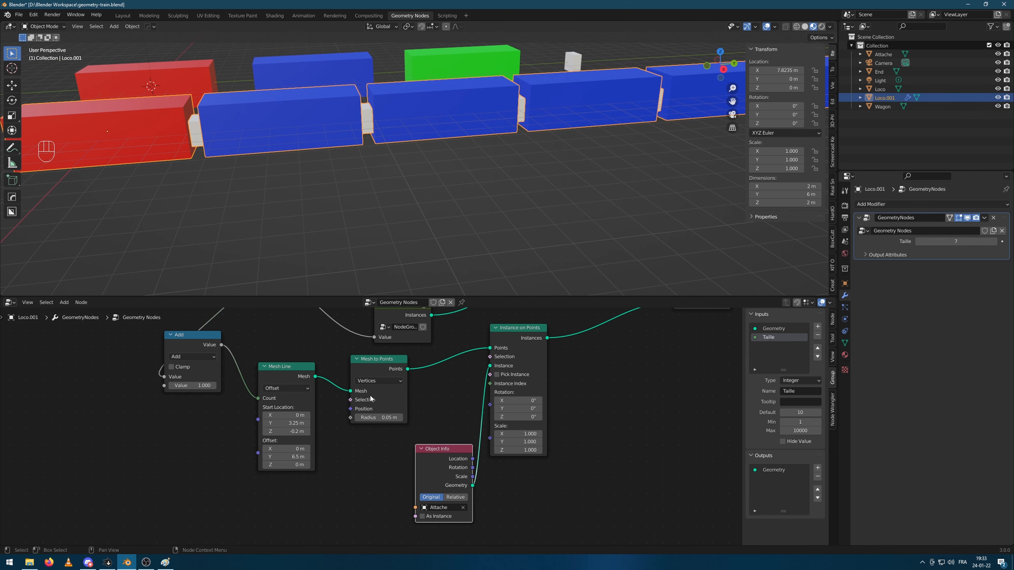
pyautogui.hotkey('ctrl', 'z')
pyautogui.scroll(-3, 459, 204)
pyautogui.moveTo(603, 199); pyautogui.dragTo(404, 228, button='middle')
pyautogui.moveTo(533, 219)
pyautogui.mouseDown(button='middle')
pyautogui.moveTo(484, 191)
pyautogui.moveTo(532, 202)
pyautogui.moveTo(518, 206)
pyautogui.mouseUp(button='middle')
pyautogui.keyDown('ctrl'); pyautogui.moveTo(283, 435); pyautogui.dragTo(279, 435); pyautogui.keyUp('ctrl')
pyautogui.hotkey('ctrl', 'z')
pyautogui.moveTo(456, 226); pyautogui.dragTo(367, 226, button='middle')
pyautogui.scroll(-2, 294, 398)
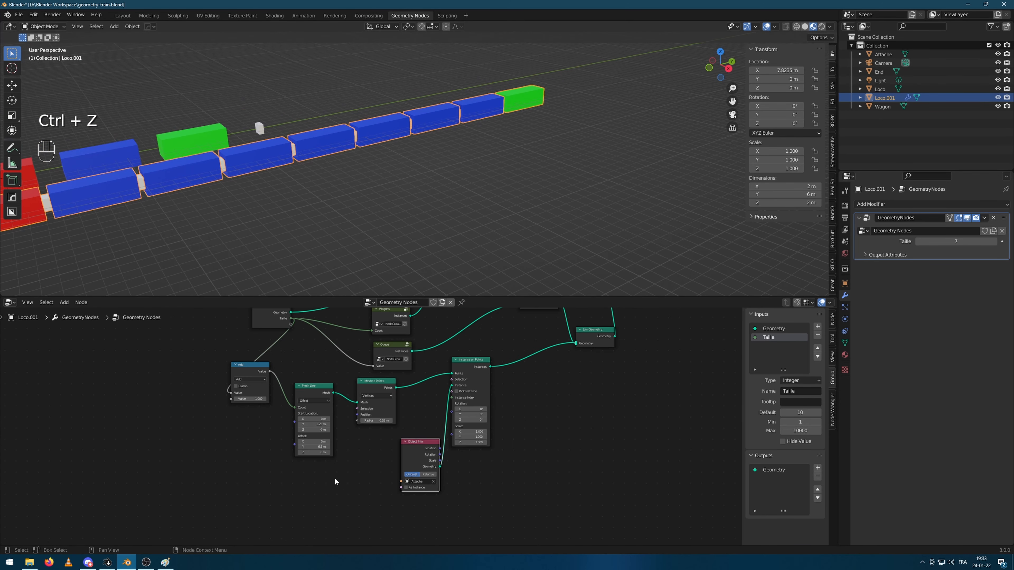
# Step: Group the Add, Mesh Line, Mesh to Points, Instance on Points and Attache Object Info nodes into one node group, and return to the main tree
pyautogui.click(246, 368)
pyautogui.keyDown('shift'); pyautogui.click(314, 386); pyautogui.keyUp('shift')
pyautogui.keyDown('shift'); pyautogui.click(375, 381); pyautogui.keyUp('shift')
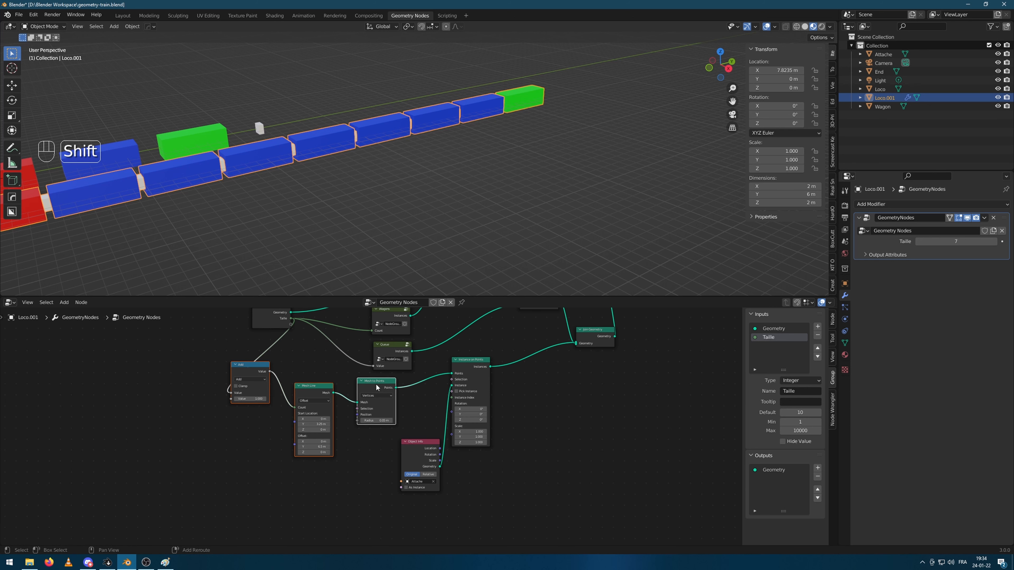
pyautogui.keyDown('shift'); pyautogui.click(482, 377); pyautogui.keyUp('shift')
pyautogui.keyDown('shift'); pyautogui.click(422, 446); pyautogui.keyUp('shift')
pyautogui.rightClick(422, 446)
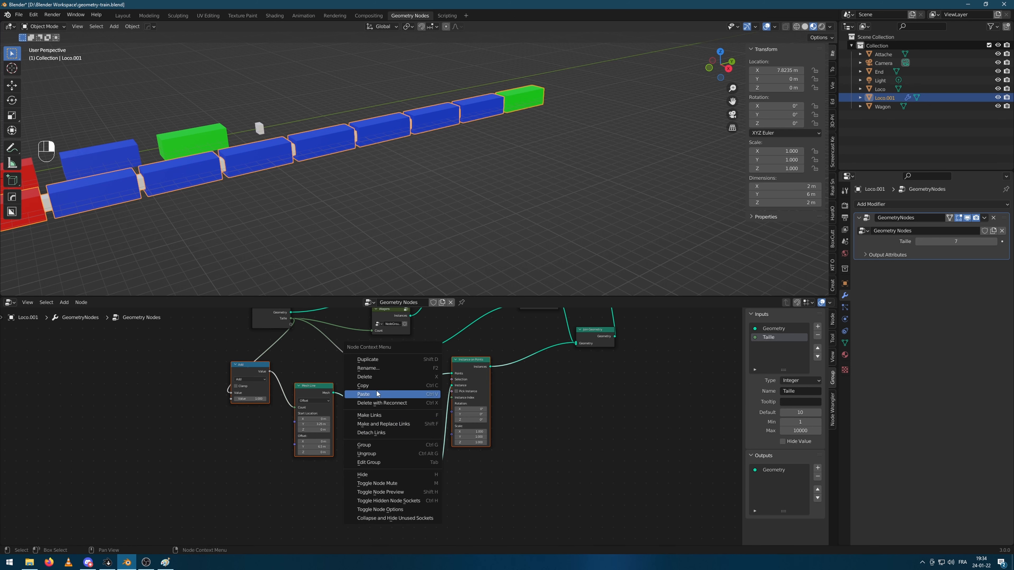
pyautogui.click(383, 444)
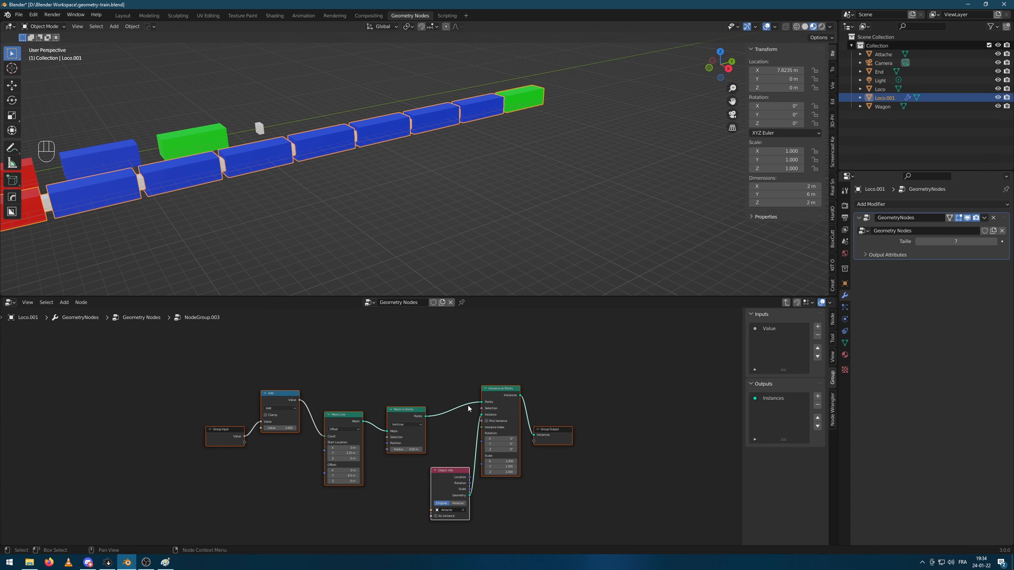
pyautogui.press('Tab')
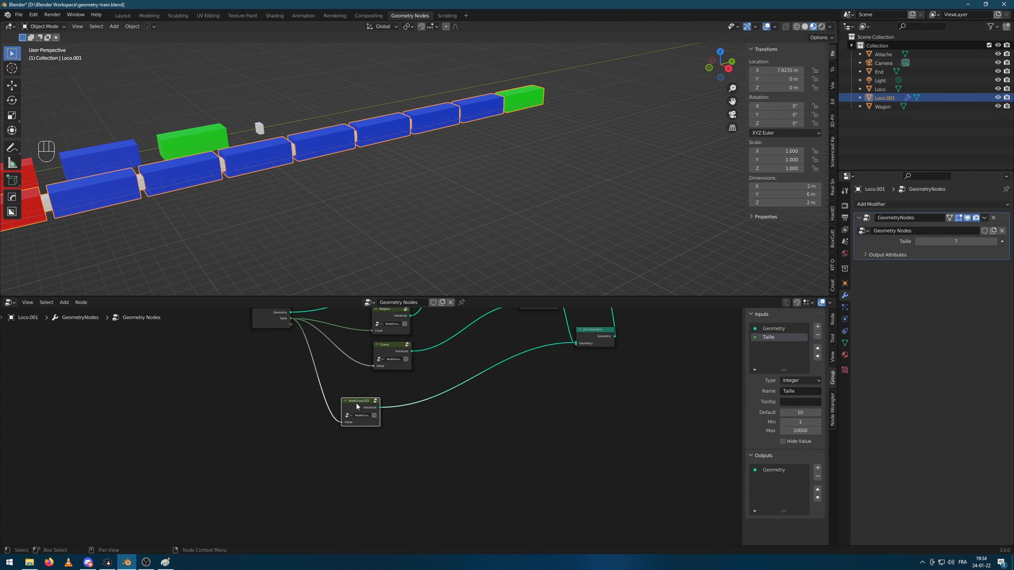
# Step: Label the new coupling node group Attaches and place it directly beneath the Queue group
pyautogui.press('F2')
pyautogui.write('Attac')
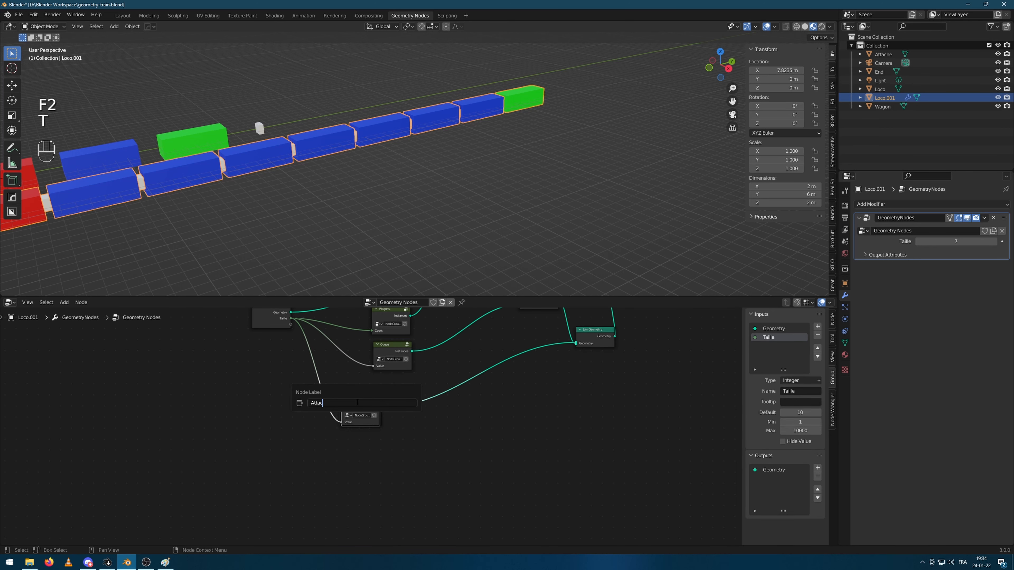
pyautogui.write('hhes')
pyautogui.press('Return')
pyautogui.moveTo(357, 402); pyautogui.dragTo(388, 383)
pyautogui.moveTo(507, 382); pyautogui.dragTo(584, 428, button='middle')
# Step: Examine the whole assembled train, checking the wagons, end car and couplings from several angles
pyautogui.click(362, 190)
pyautogui.scroll(-2, 362, 190)
pyautogui.moveTo(362, 193); pyautogui.dragTo(334, 217, button='middle')
pyautogui.keyDown('shift'); pyautogui.moveTo(348, 264); pyautogui.dragTo(446, 231, button='middle'); pyautogui.keyUp('shift')
pyautogui.moveTo(538, 209); pyautogui.dragTo(379, 190, button='middle')
pyautogui.click(379, 191)
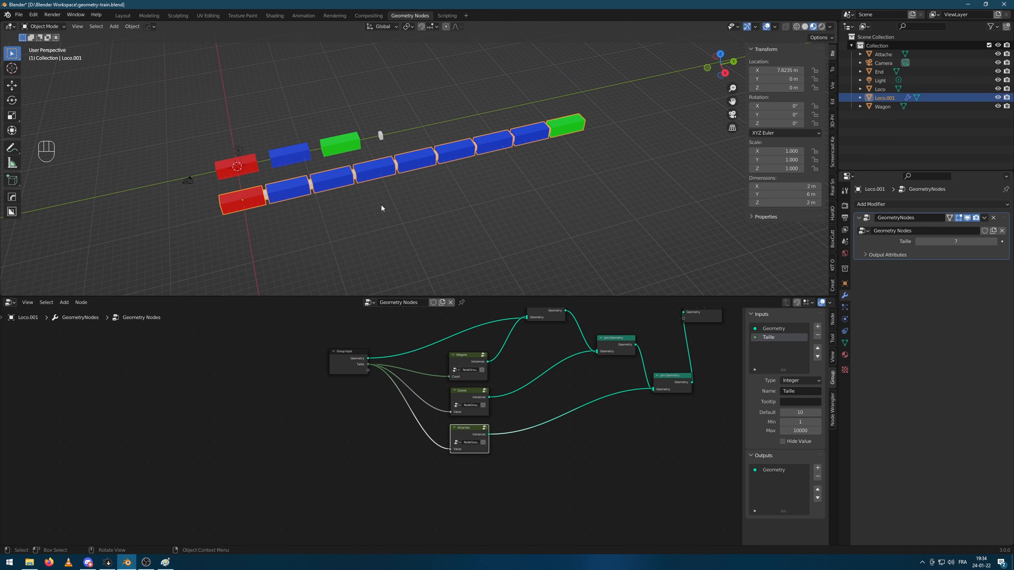
pyautogui.scroll(3, 383, 208)
pyautogui.scroll(-3, 223, 203)
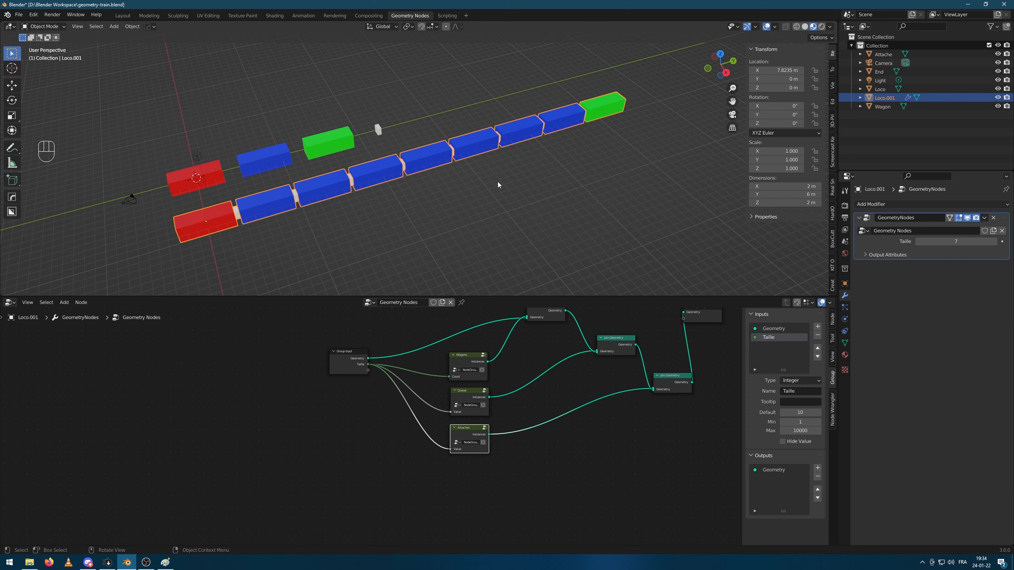
pyautogui.moveTo(498, 185); pyautogui.dragTo(399, 188, button='middle')
# Step: Duplicate the source Wagon about -3.11 m along X, and repeat the duplication once with the same spacing
pyautogui.click(282, 193)
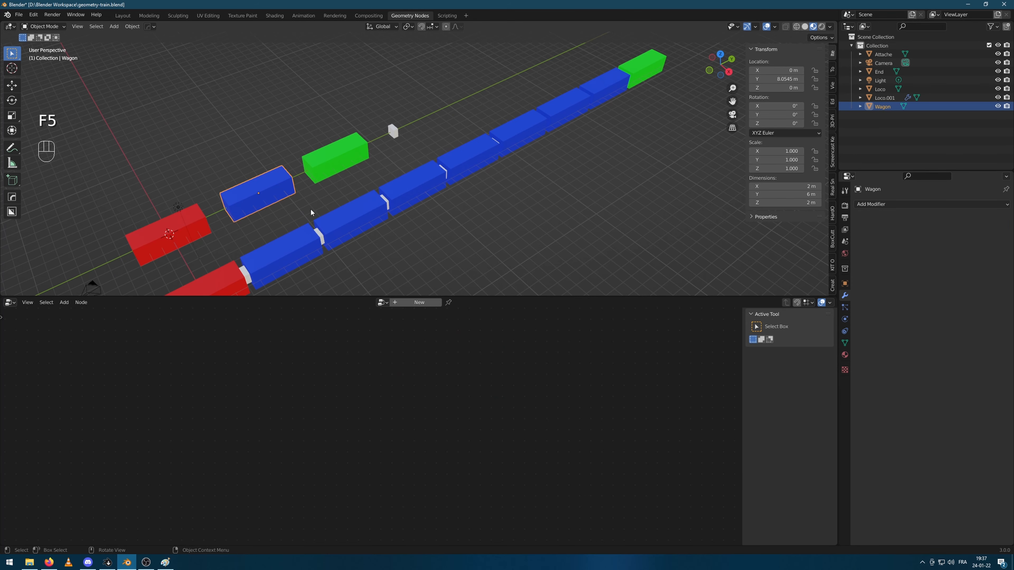
pyautogui.keyDown('shift'); pyautogui.moveTo(312, 213); pyautogui.dragTo(503, 229, button='middle'); pyautogui.keyUp('shift')
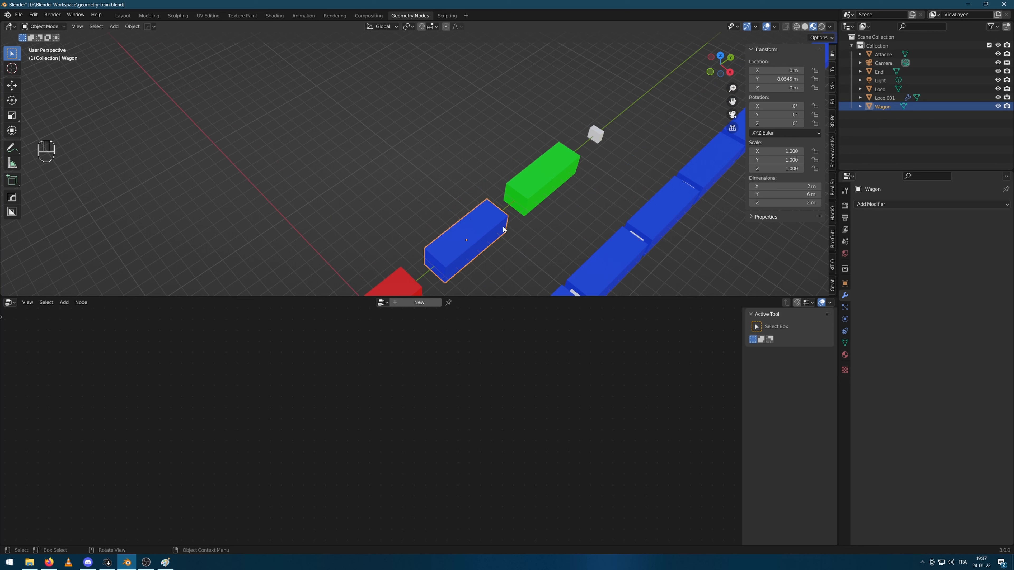
pyautogui.hotkey('shift', 'd')
pyautogui.press('x')
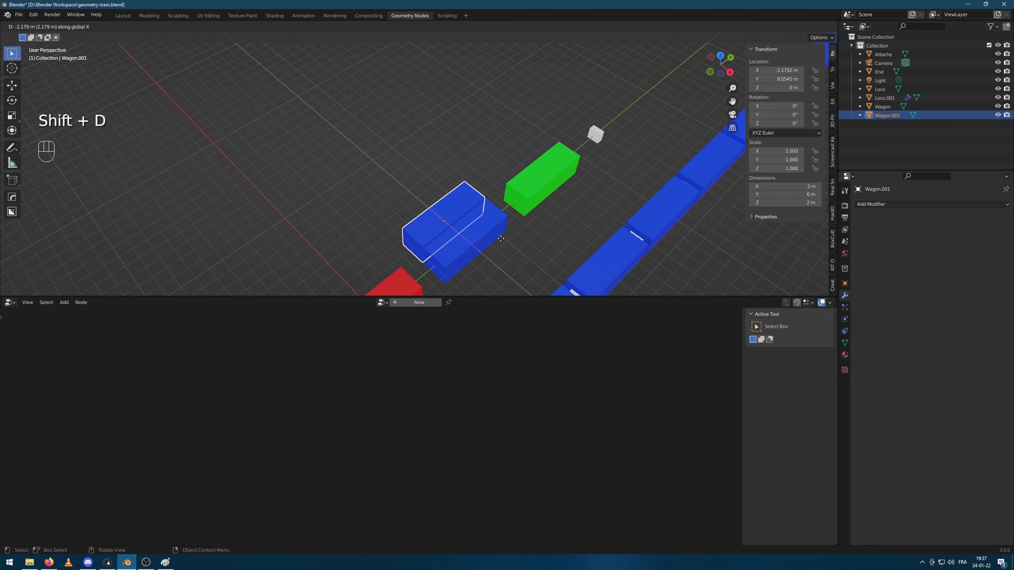
pyautogui.click(488, 232)
pyautogui.hotkey('shift', 'r')
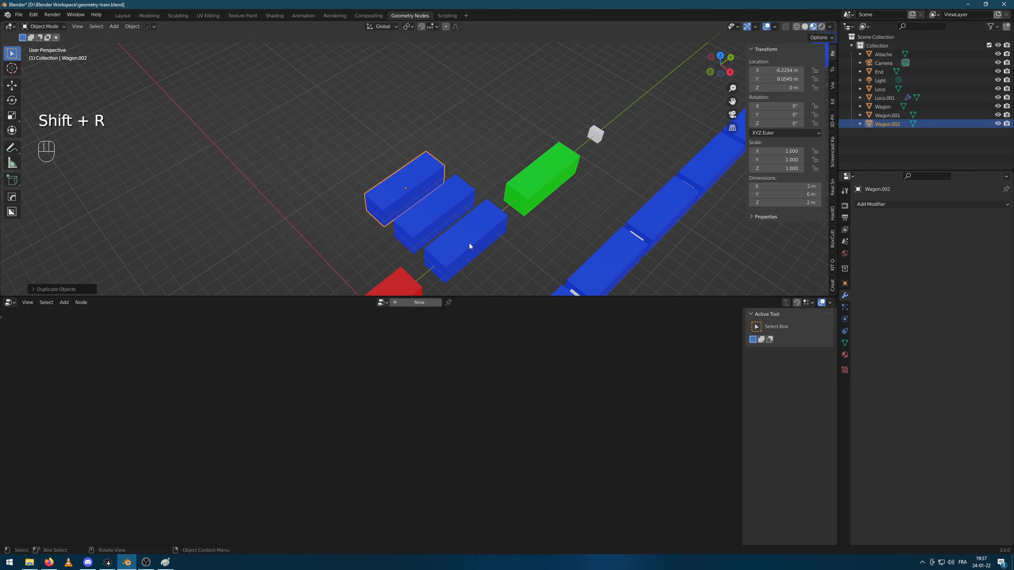
# Step: Rename the original Wagon object as Wagon 1
pyautogui.click(469, 242)
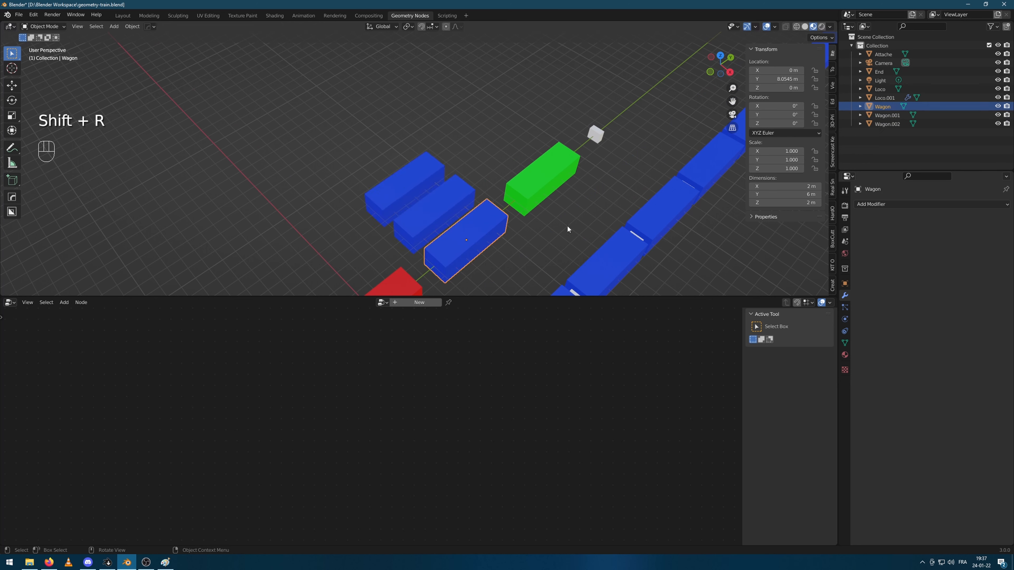
pyautogui.doubleClick(888, 110)
pyautogui.write('Wagon 1')
pyautogui.press('Return')
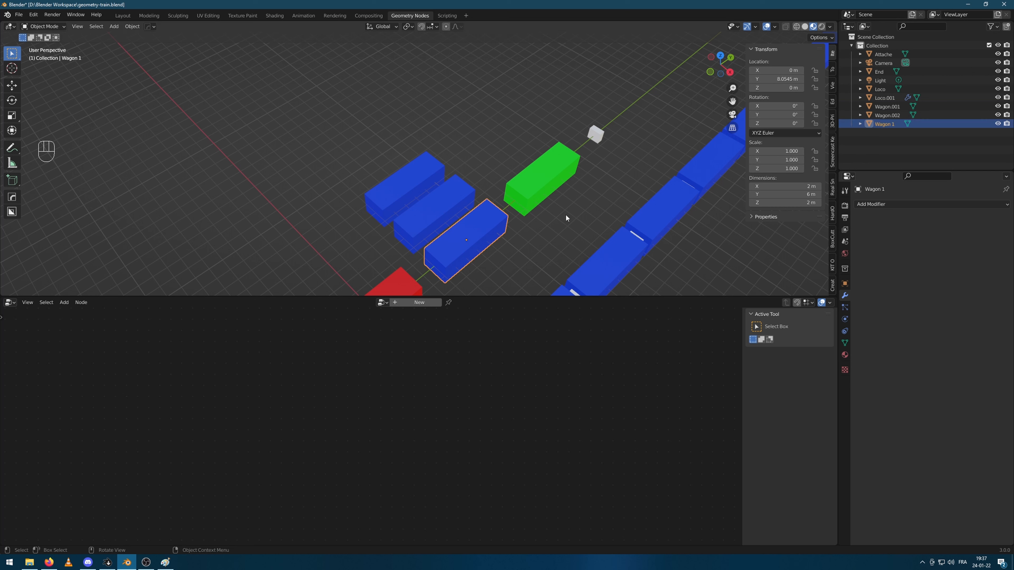
# Step: Rename the middle wagon copy, Wagon.001, as Wagon 2
pyautogui.click(441, 214)
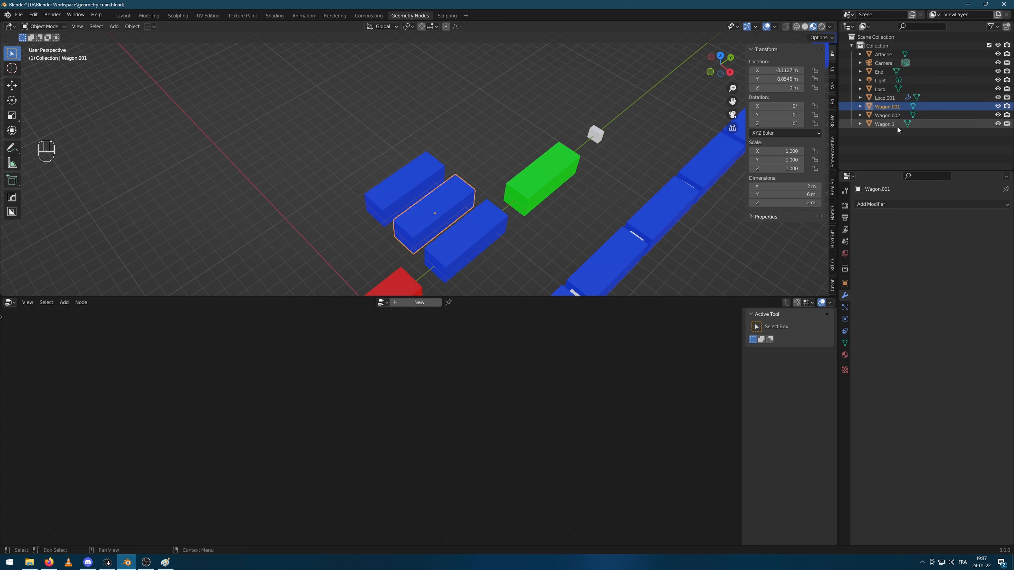
pyautogui.doubleClick(890, 106)
pyautogui.moveTo(891, 106); pyautogui.dragTo(918, 106)
pyautogui.write('2')
pyautogui.press('Return')
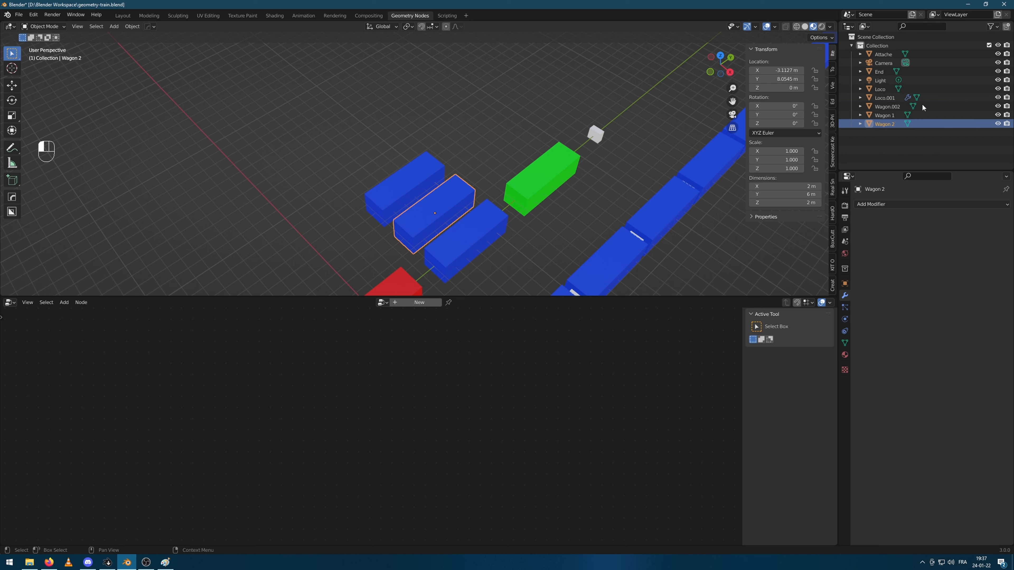
# Step: Rename the outermost wagon copy, Wagon.002, as Wagon 3, and deselect it
pyautogui.click(404, 188)
pyautogui.doubleClick(887, 106)
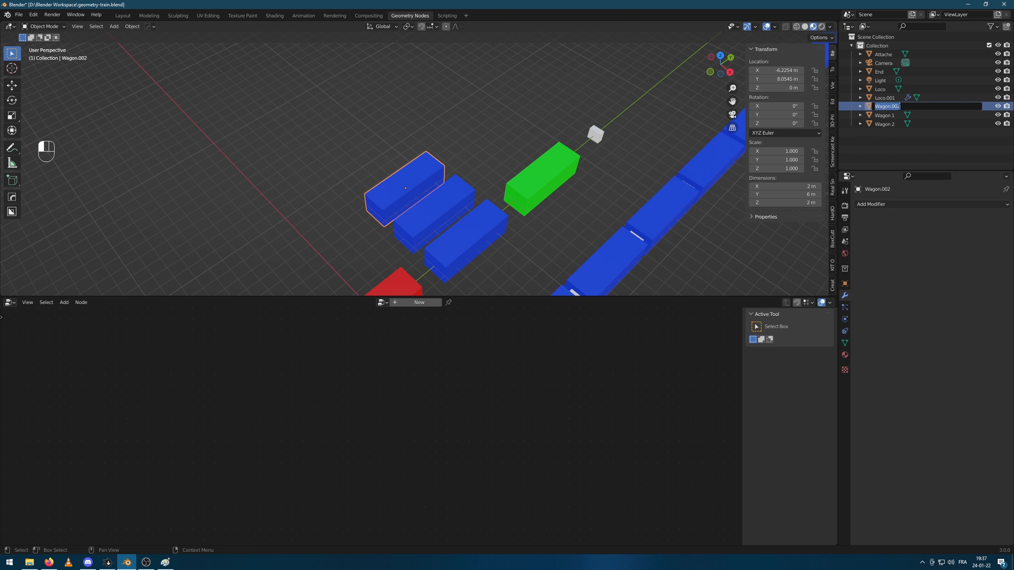
pyautogui.moveTo(891, 106); pyautogui.dragTo(933, 106)
pyautogui.press('BackSpace')
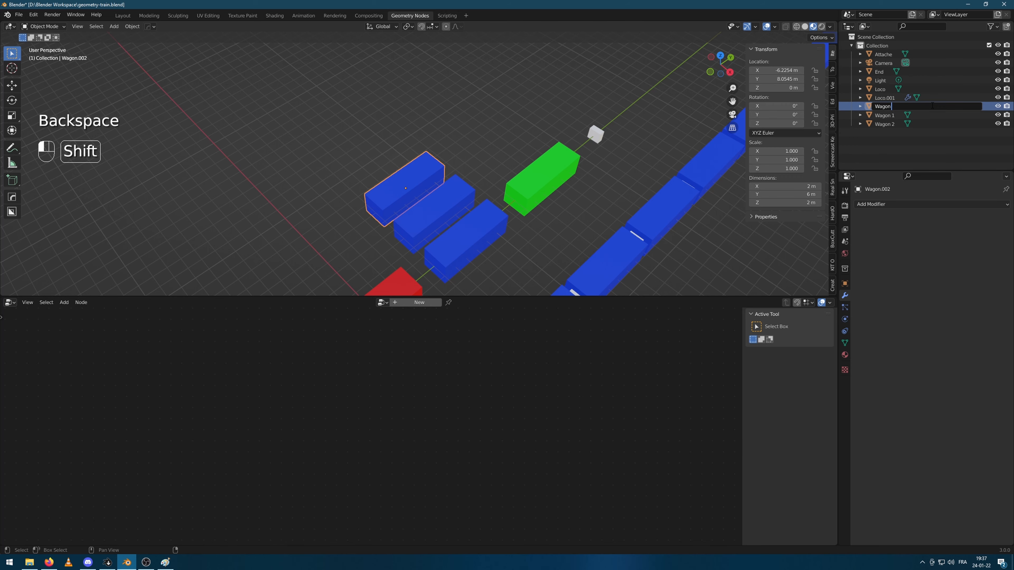
pyautogui.write('3')
pyautogui.press('Return')
pyautogui.click(533, 96)
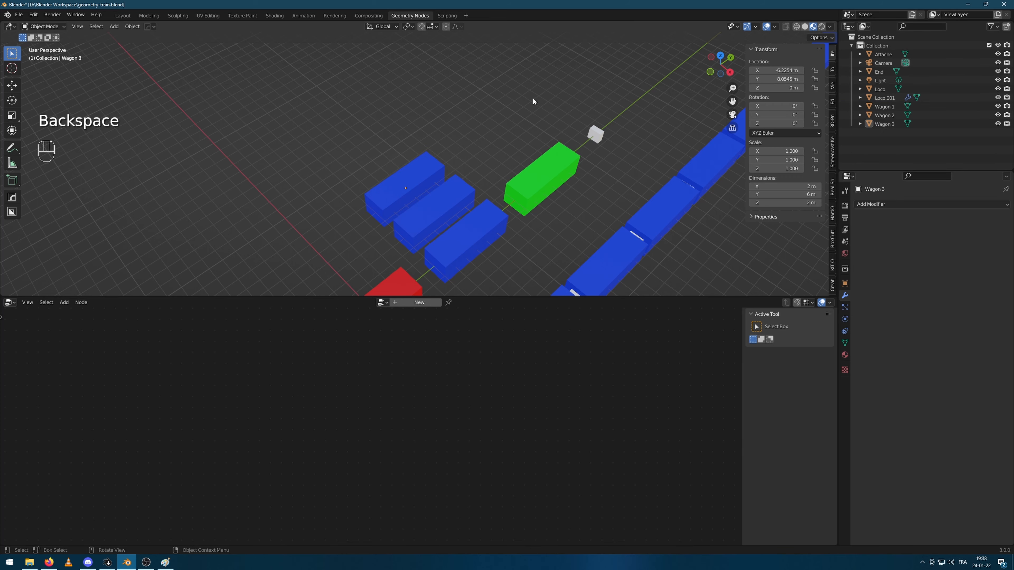
# Step: Give Wagon 2 its own single-user copy of the Wagon material and set its base color to pink
pyautogui.moveTo(533, 97); pyautogui.dragTo(522, 151, button='middle')
pyautogui.scroll(5, 448, 172)
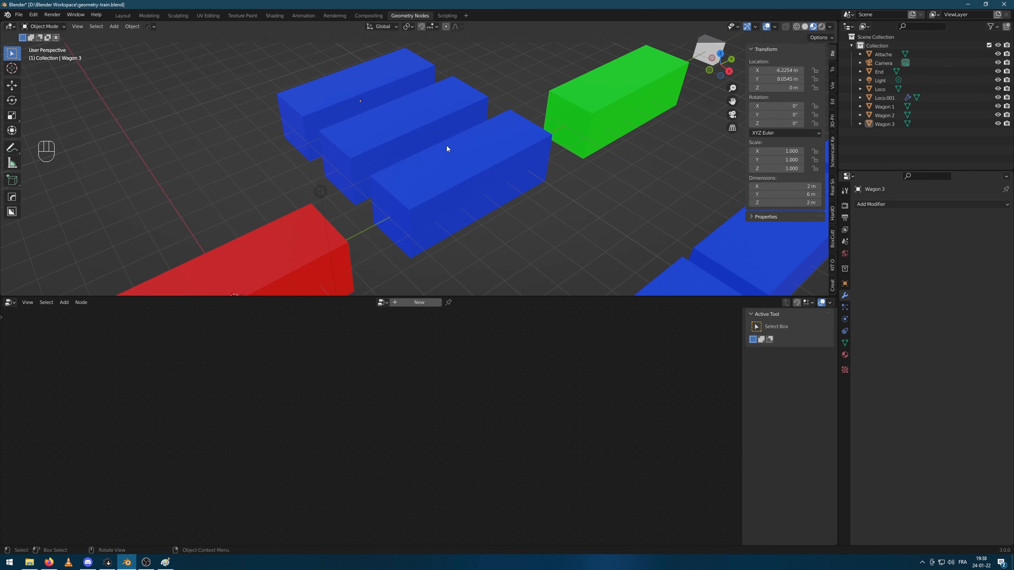
pyautogui.click(414, 125)
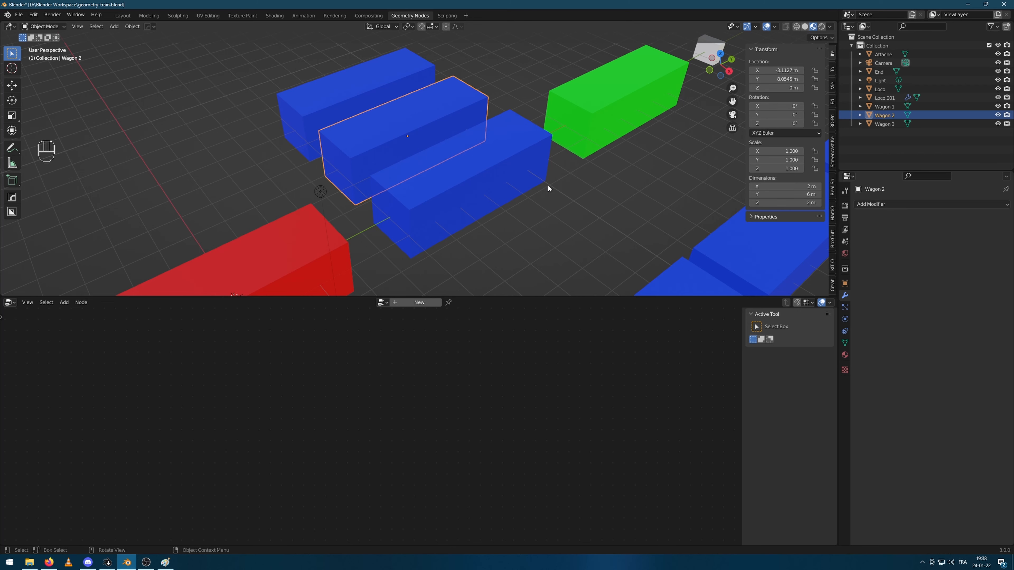
pyautogui.click(845, 355)
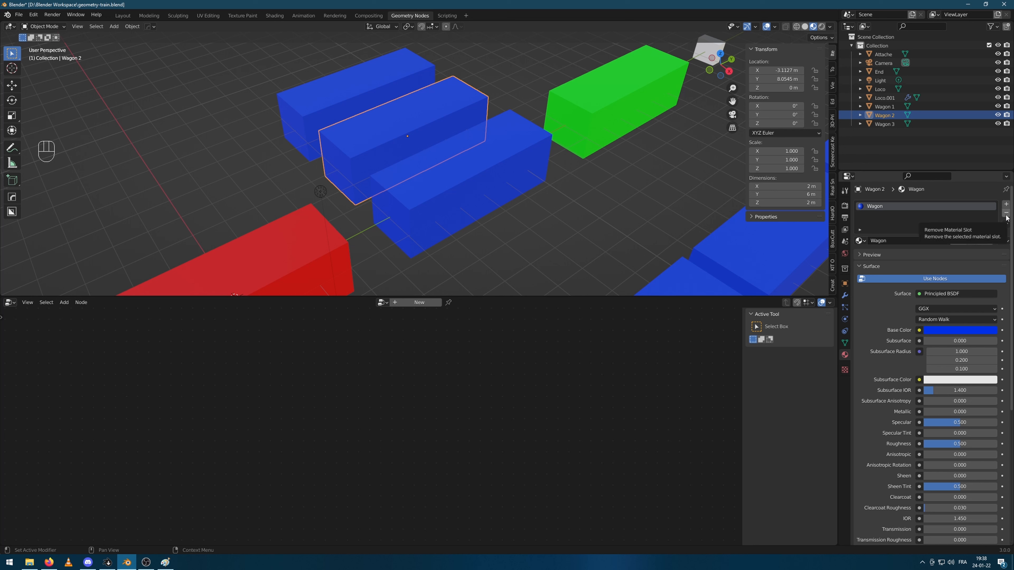
pyautogui.click(981, 240)
pyautogui.click(959, 330)
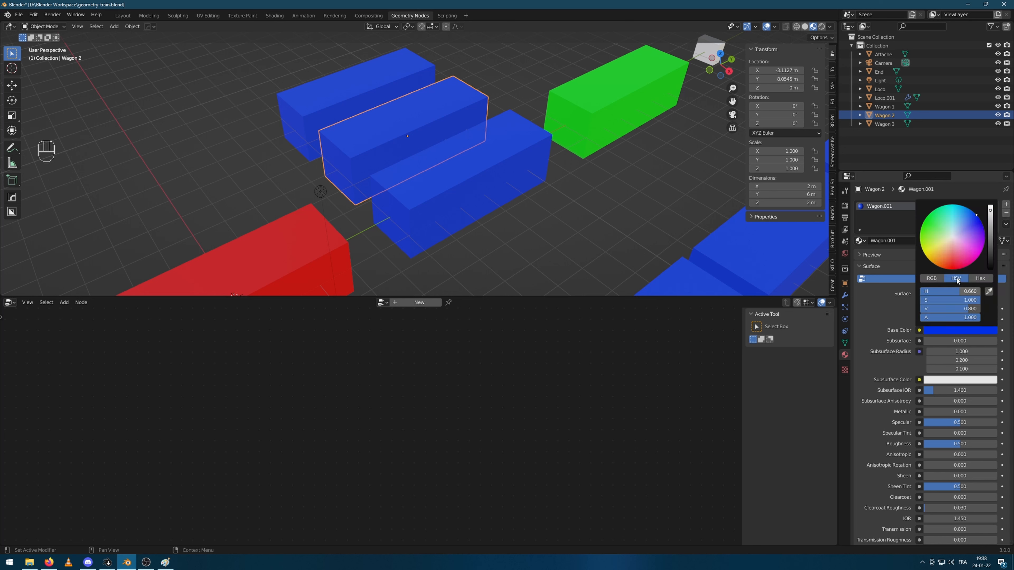
pyautogui.moveTo(967, 240); pyautogui.dragTo(970, 246)
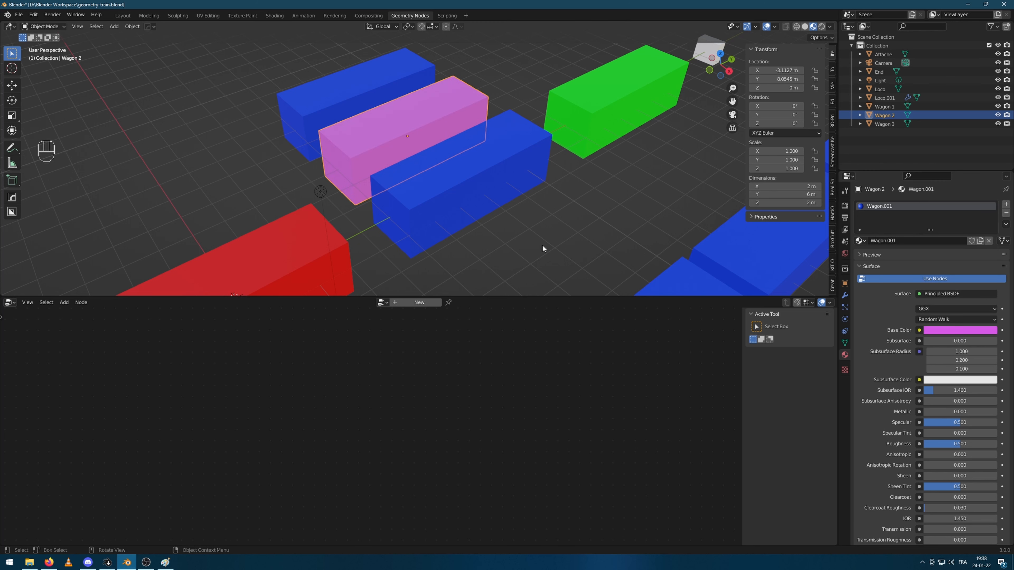
# Step: Change the base color of Wagon 2's material to violet
pyautogui.click(350, 88)
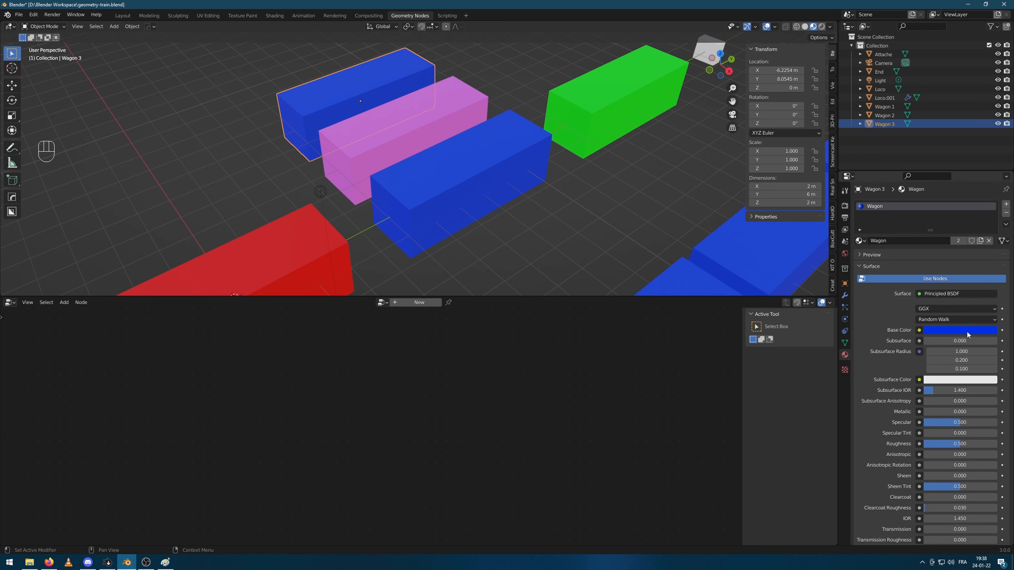
pyautogui.click(436, 112)
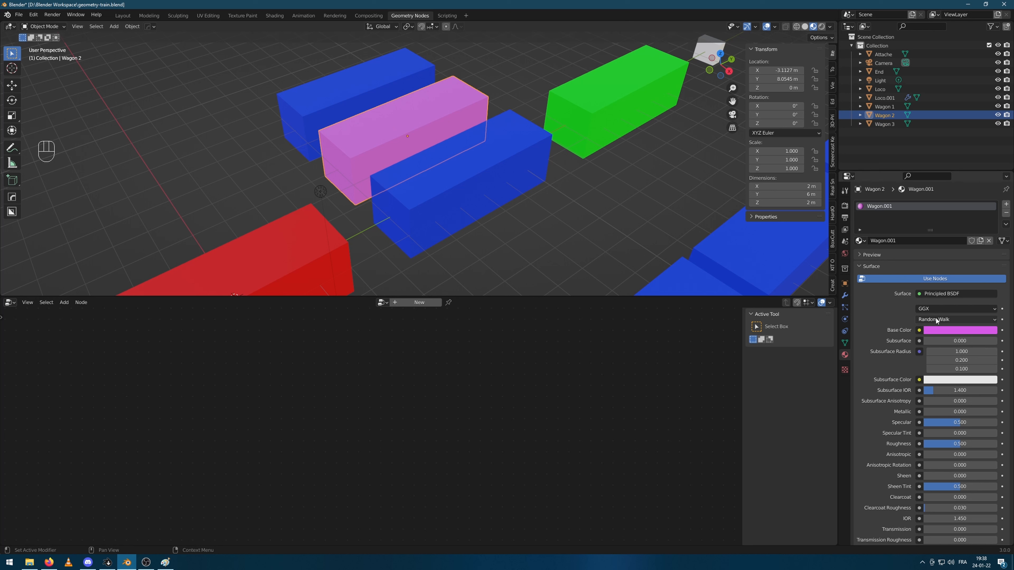
pyautogui.click(973, 331)
pyautogui.click(975, 232)
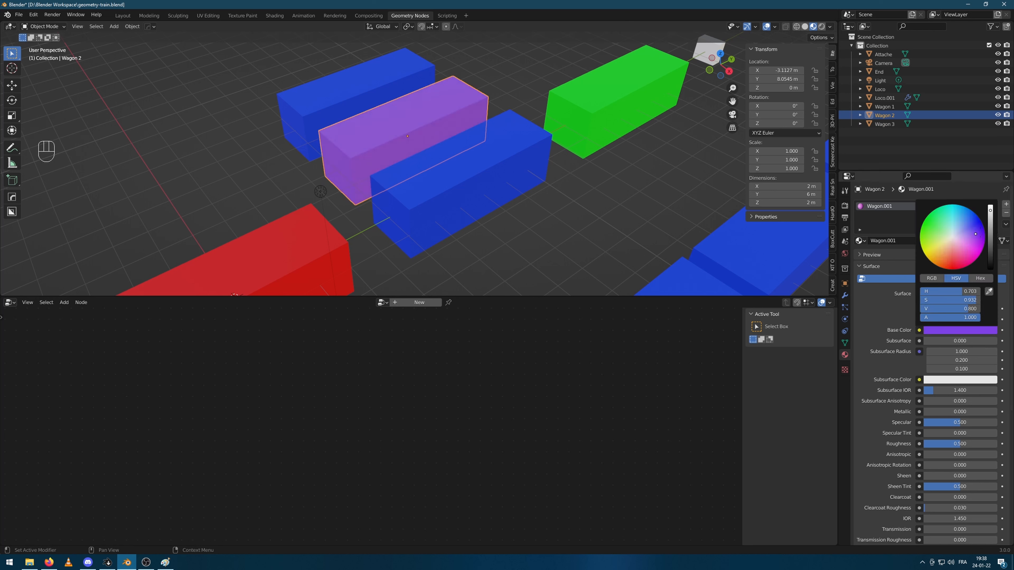
# Step: Try changing the shared Wagon material on Wagon 3 to a violet base color and undo the change
pyautogui.click(351, 92)
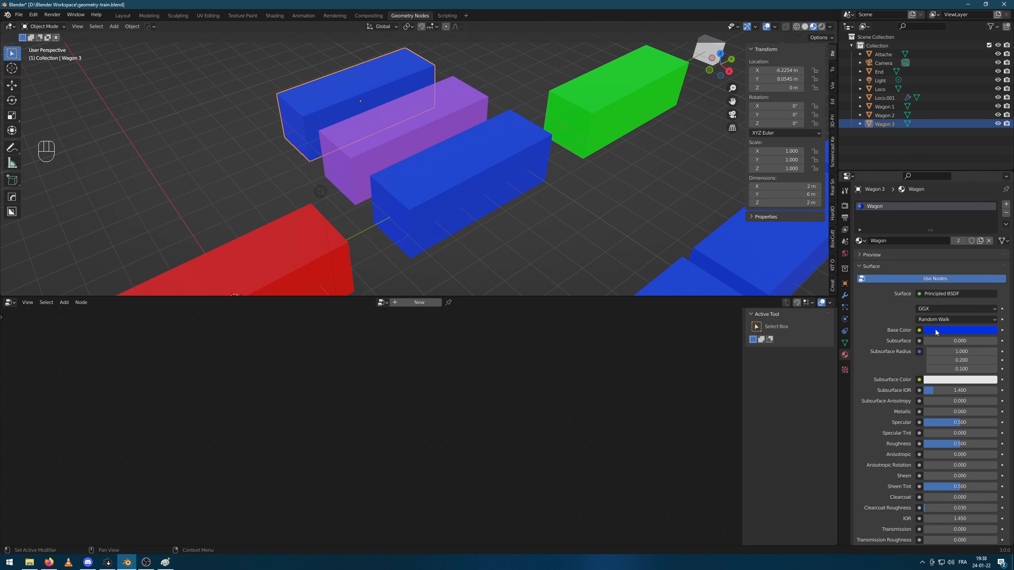
pyautogui.click(963, 330)
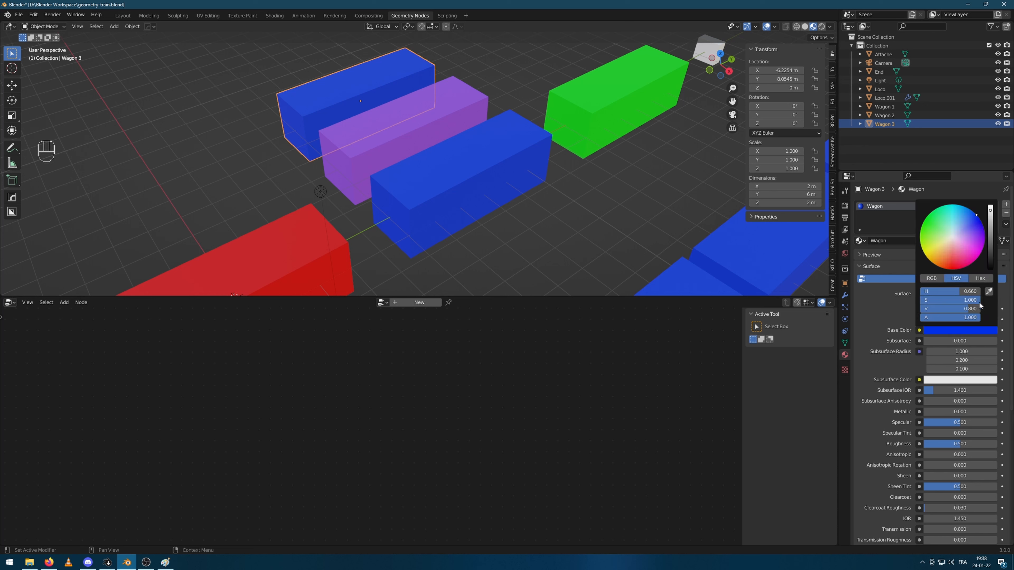
pyautogui.click(976, 236)
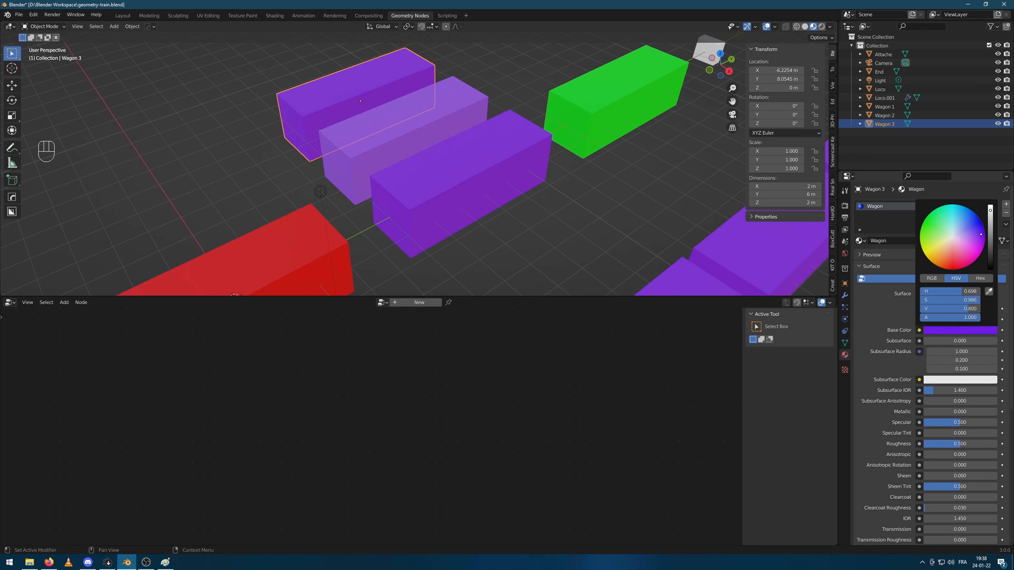
pyautogui.hotkey('ctrl', 'z')
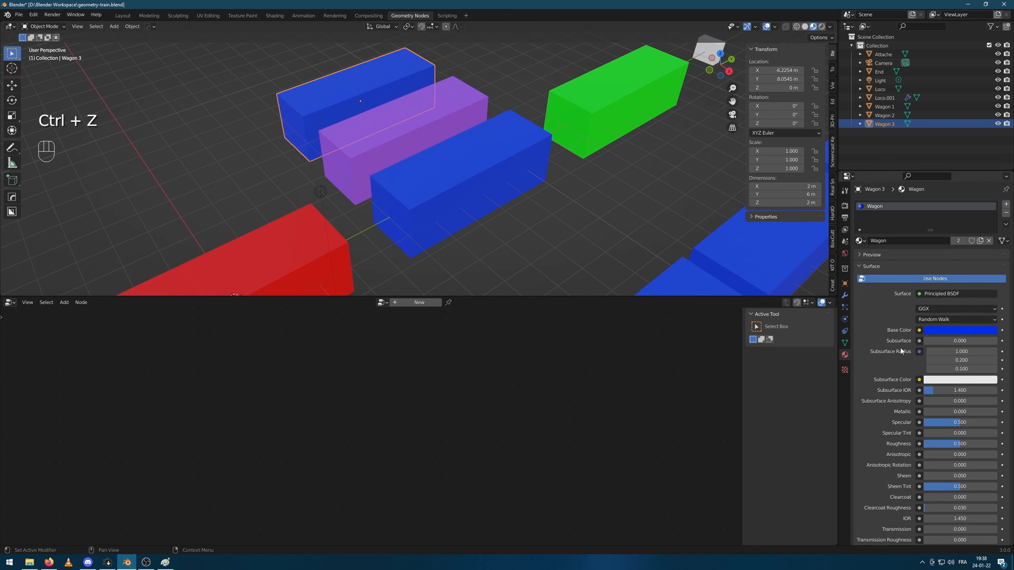
# Step: Give Wagon 3 its own single-user copy of the Wagon material and set its base color to light blue
pyautogui.click(960, 241)
pyautogui.click(973, 330)
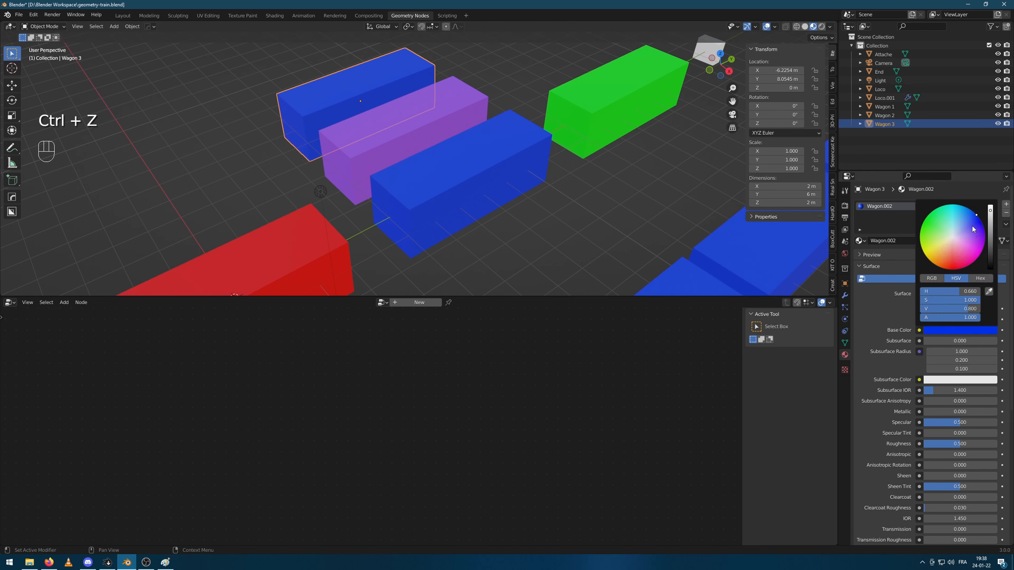
pyautogui.click(965, 210)
pyautogui.moveTo(965, 210); pyautogui.dragTo(970, 211)
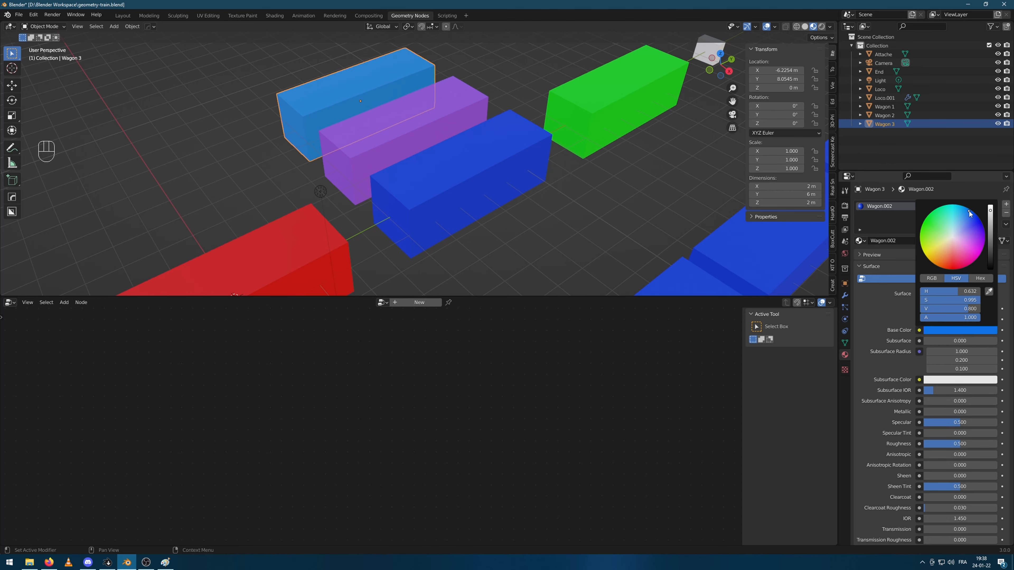
pyautogui.click(570, 204)
# Step: Open the Wagons node group of Loco.001 for editing and move its Object Info node away from the Instance on Points node
pyautogui.scroll(-6, 572, 205)
pyautogui.moveTo(578, 208); pyautogui.dragTo(517, 197, button='middle')
pyautogui.click(378, 195)
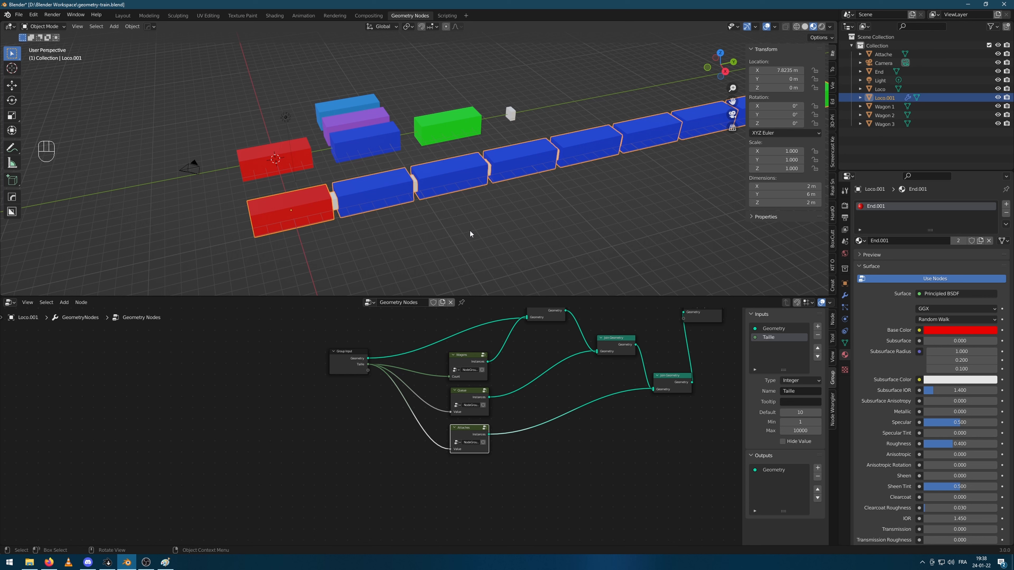
pyautogui.scroll(3, 548, 398)
pyautogui.moveTo(560, 397); pyautogui.dragTo(581, 410, button='middle')
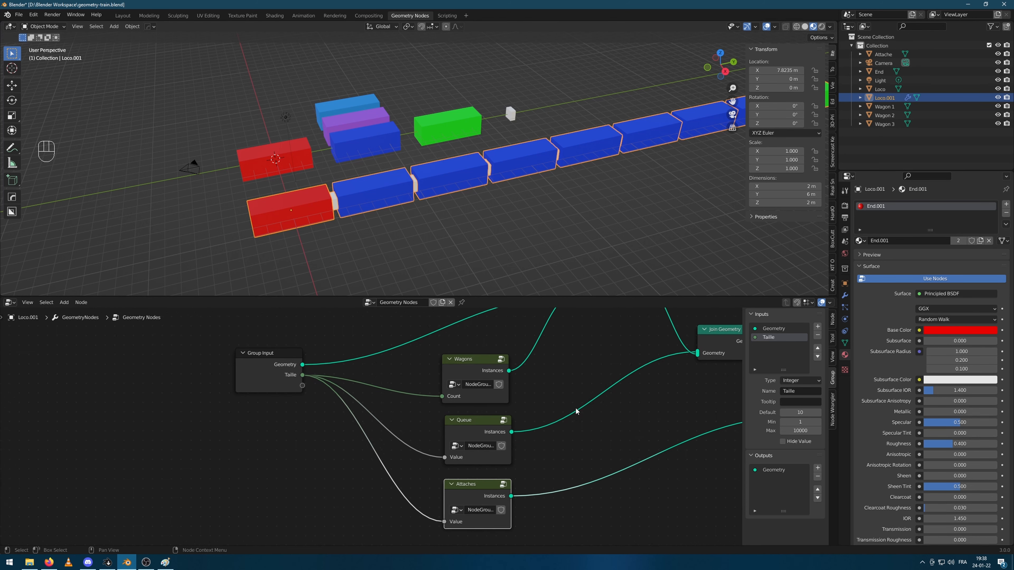
pyautogui.scroll(2, 482, 362)
pyautogui.moveTo(643, 352); pyautogui.dragTo(575, 366, button='middle')
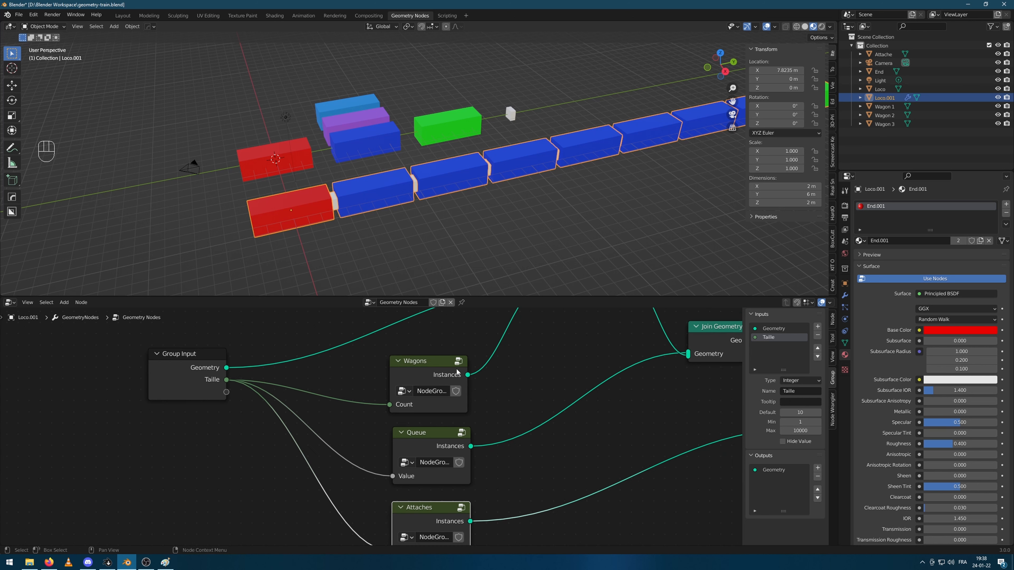
pyautogui.press('Tab')
pyautogui.scroll(-2, 424, 385)
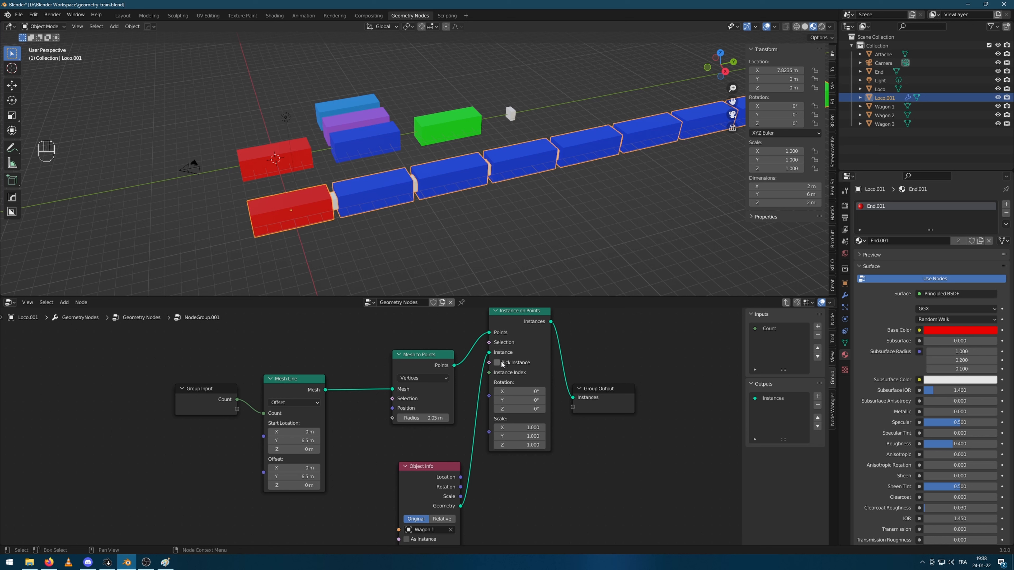
pyautogui.moveTo(432, 496); pyautogui.dragTo(403, 483)
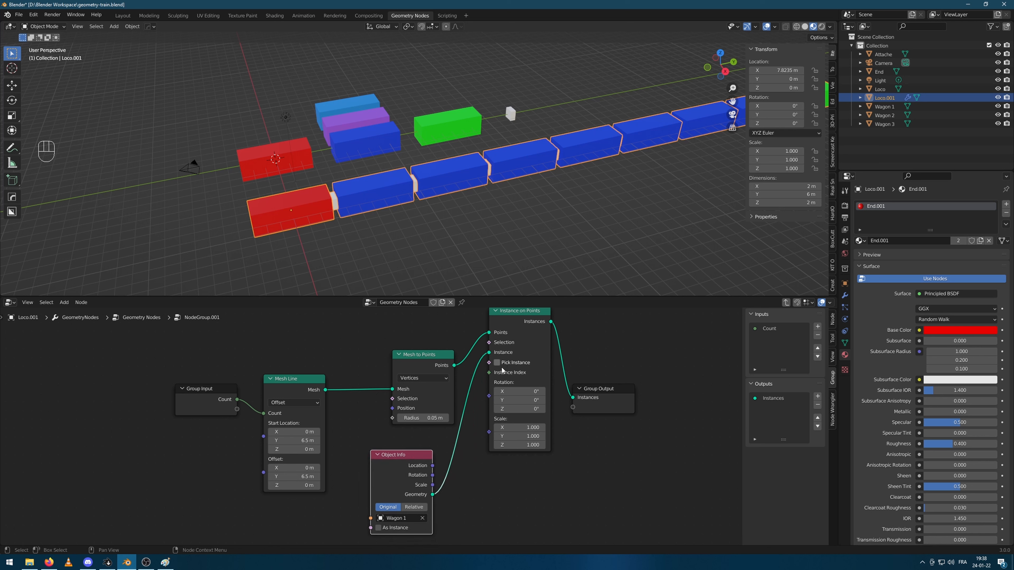
# Step: Create a new collection inside Collection and name it Wagons
pyautogui.rightClick(880, 46)
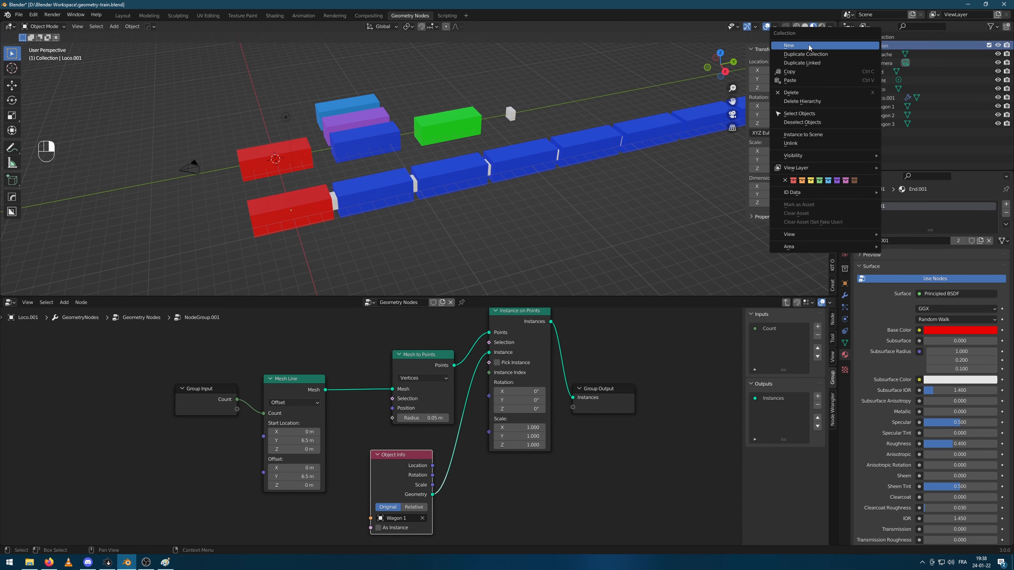
pyautogui.click(877, 45)
pyautogui.doubleClick(887, 54)
pyautogui.write('Wagon')
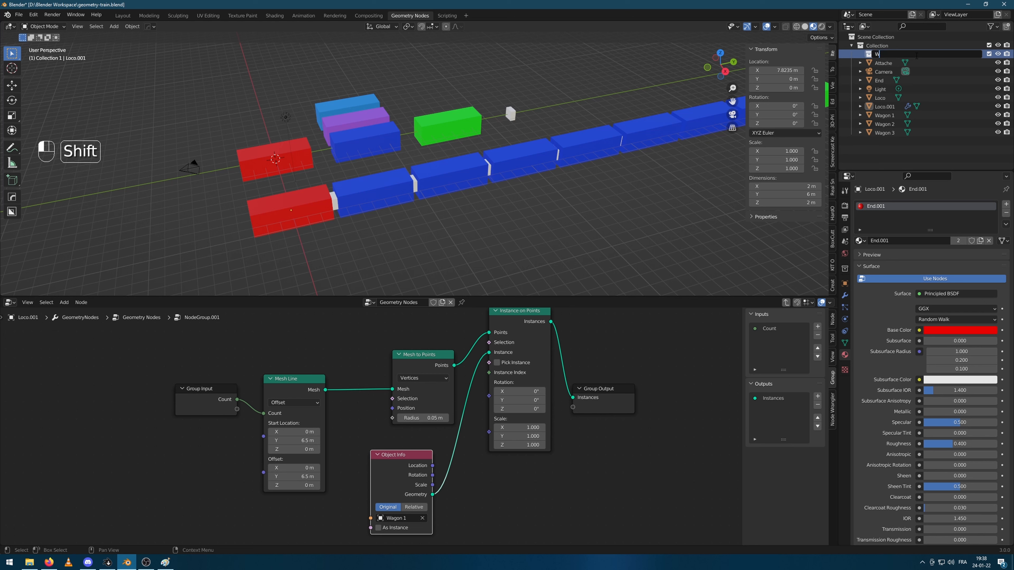
pyautogui.press('BackSpace')
pyautogui.press('BackSpace')
pyautogui.write('ons')
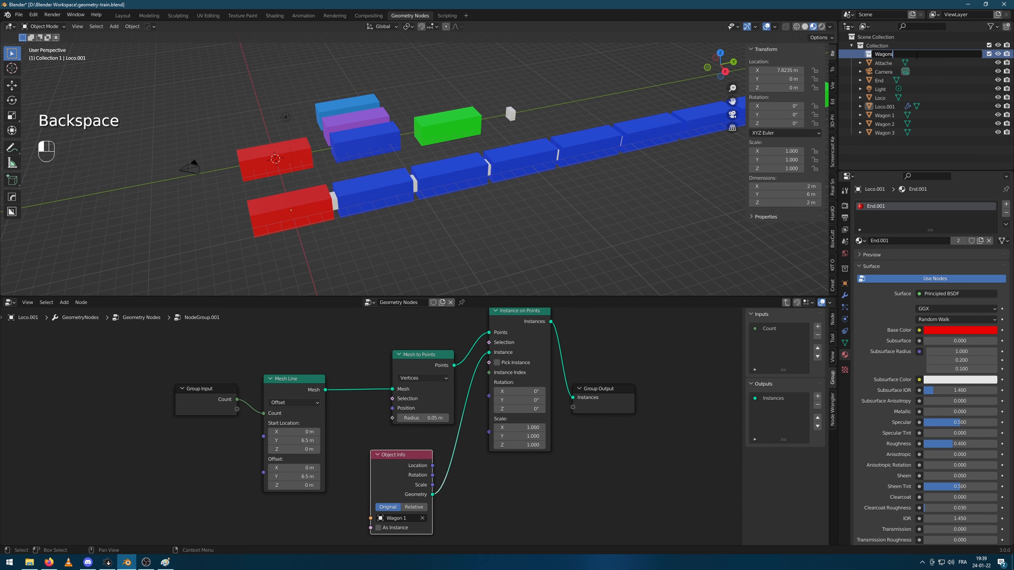
pyautogui.press('Return')
# Step: Move Wagon 1, Wagon 2 and Wagon 3 into the Wagons collection and deselect them
pyautogui.click(884, 115)
pyautogui.keyDown('ctrl'); pyautogui.click(890, 125); pyautogui.keyUp('ctrl')
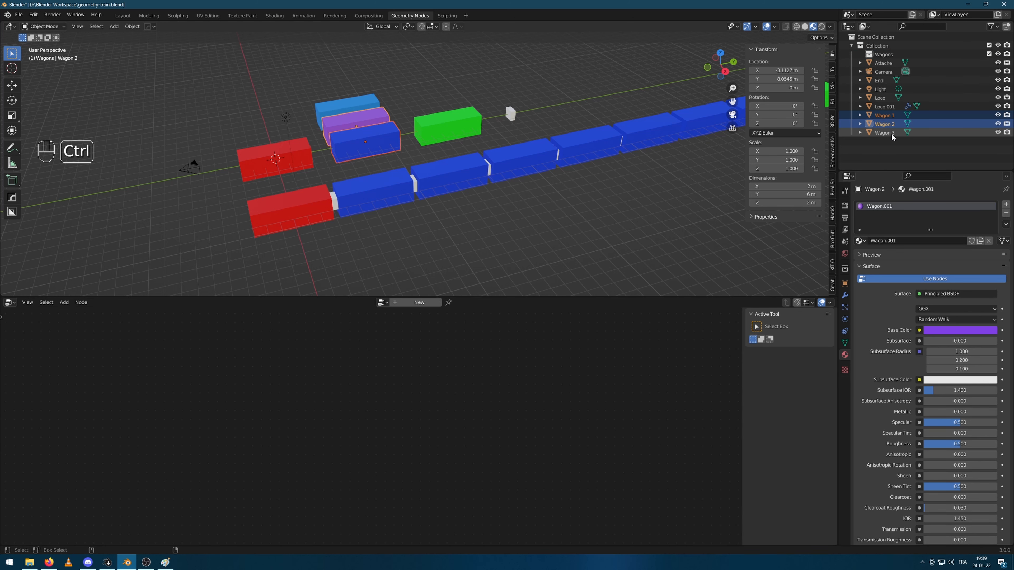
pyautogui.keyDown('ctrl'); pyautogui.click(888, 132); pyautogui.keyUp('ctrl')
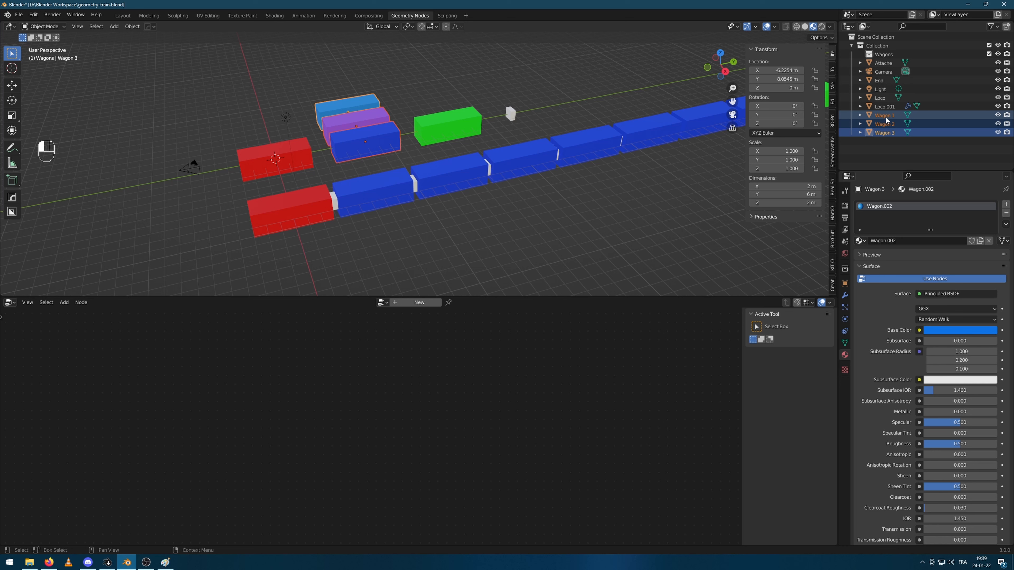
pyautogui.moveTo(887, 121); pyautogui.dragTo(884, 55)
pyautogui.click(393, 166)
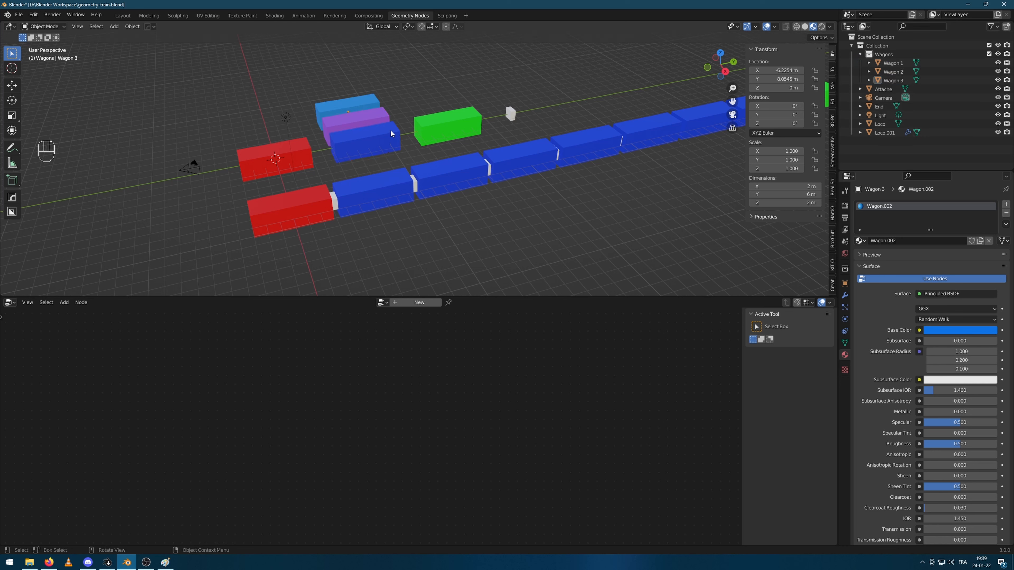
# Step: Select Loco.001 and delete the Object Info node for Wagon 1 inside its Wagons node group
pyautogui.scroll(3, 388, 160)
pyautogui.click(214, 234)
pyautogui.scroll(-2, 352, 210)
pyautogui.scroll(-3, 582, 331)
pyautogui.keyDown('shift'); pyautogui.moveTo(626, 387); pyautogui.dragTo(595, 309, button='middle'); pyautogui.keyUp('shift')
pyautogui.press('Tab')
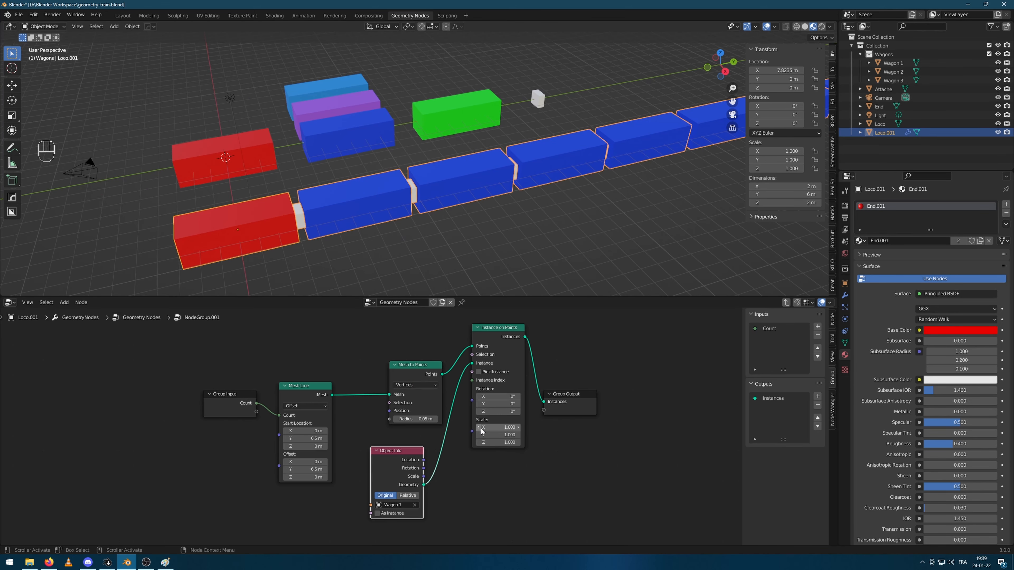
pyautogui.scroll(1, 564, 517)
pyautogui.keyDown('shift'); pyautogui.moveTo(564, 517); pyautogui.dragTo(525, 478, button='middle'); pyautogui.keyUp('shift')
pyautogui.scroll(-1, 495, 458)
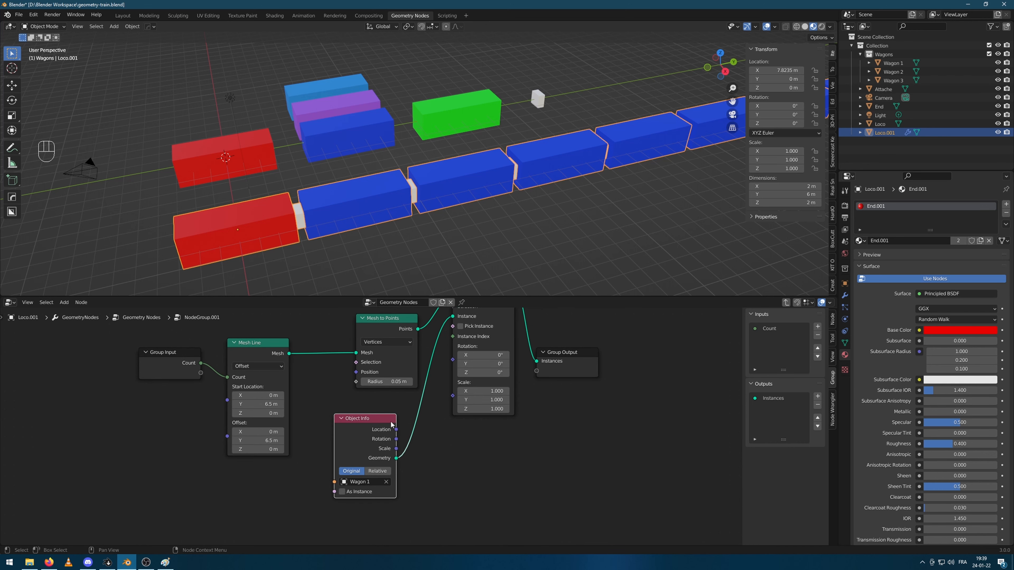
pyautogui.press('Delete')
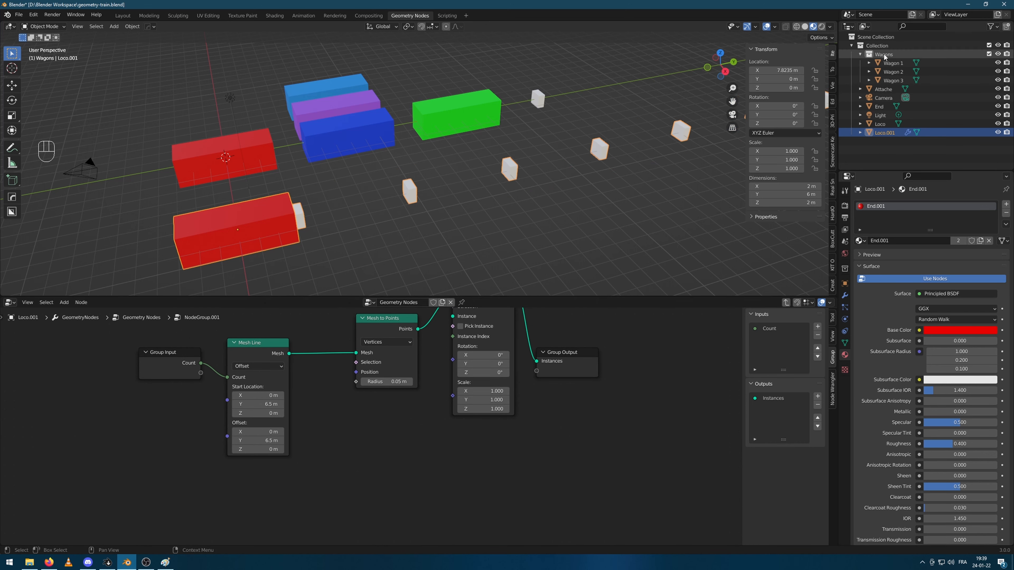
# Step: Add the Wagons collection as a Collection Info node and connect its Geometry to the Instance input of Instance on Points
pyautogui.moveTo(885, 57); pyautogui.dragTo(365, 451)
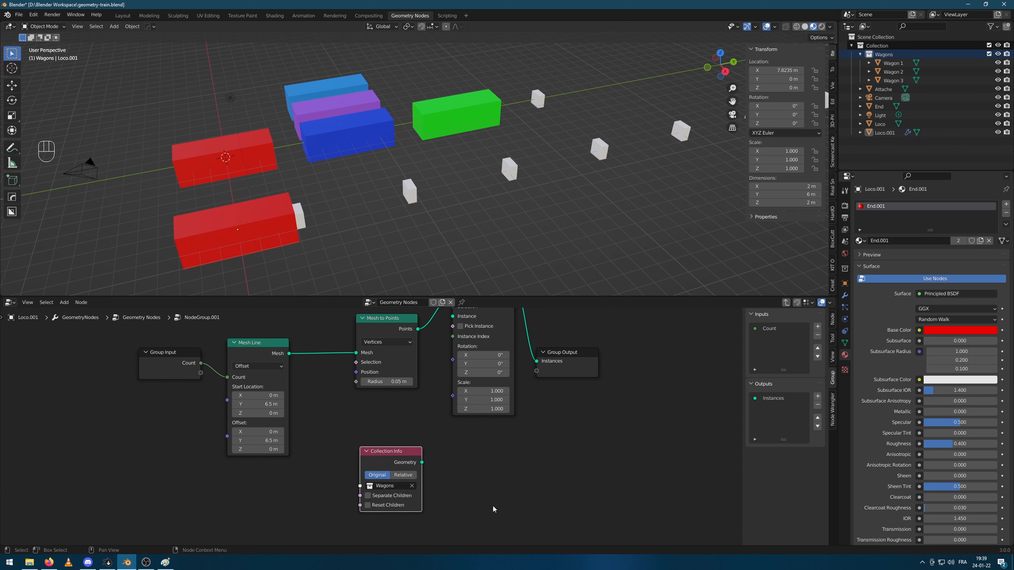
pyautogui.moveTo(422, 465); pyautogui.dragTo(426, 352)
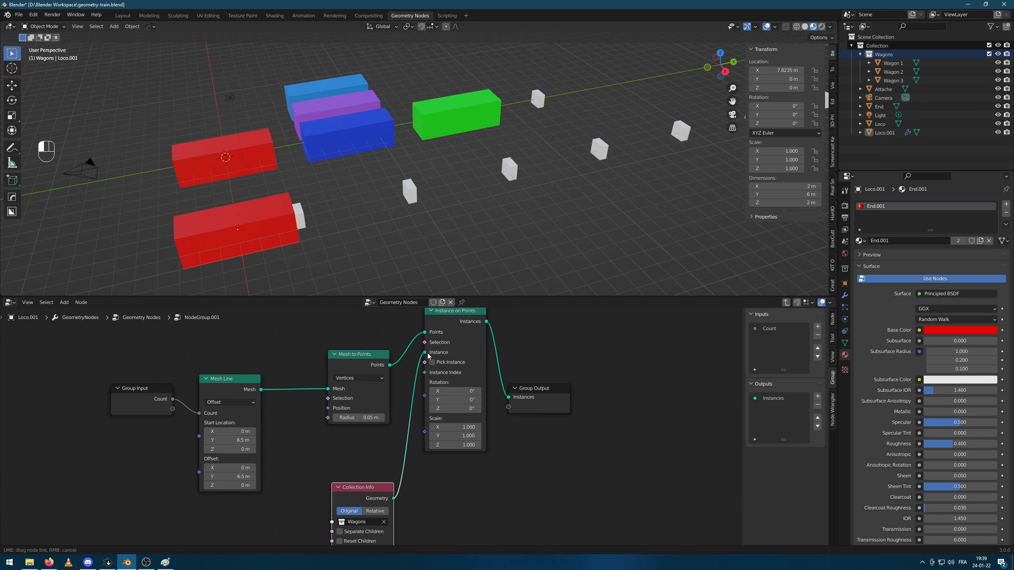
pyautogui.moveTo(549, 288); pyautogui.dragTo(548, 198, button='middle')
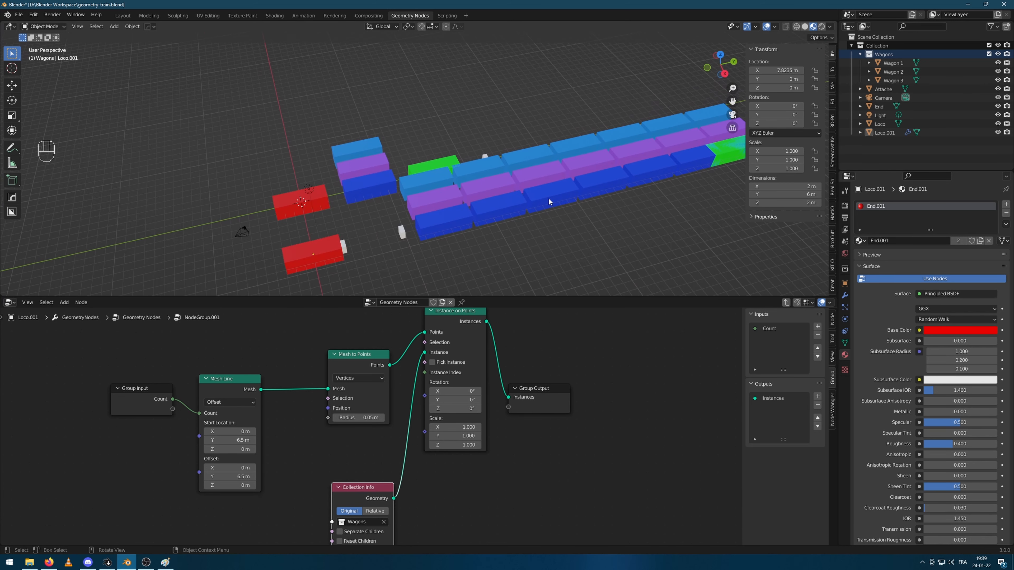
# Step: Enable Separate Children and Reset Children on the Collection Info node, moving the node closer to the others
pyautogui.moveTo(439, 492); pyautogui.dragTo(448, 442, button='middle')
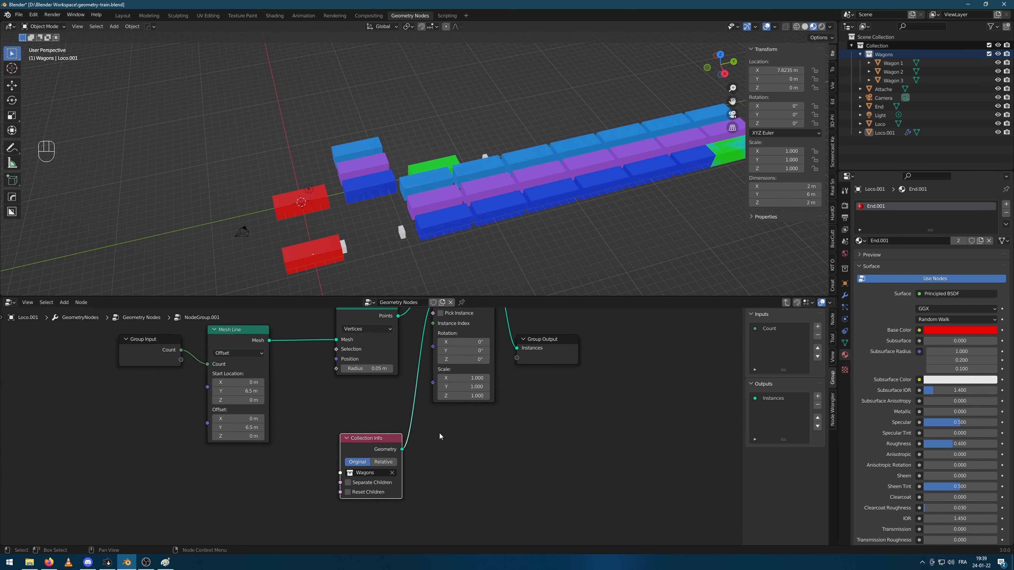
pyautogui.moveTo(363, 489); pyautogui.dragTo(360, 457)
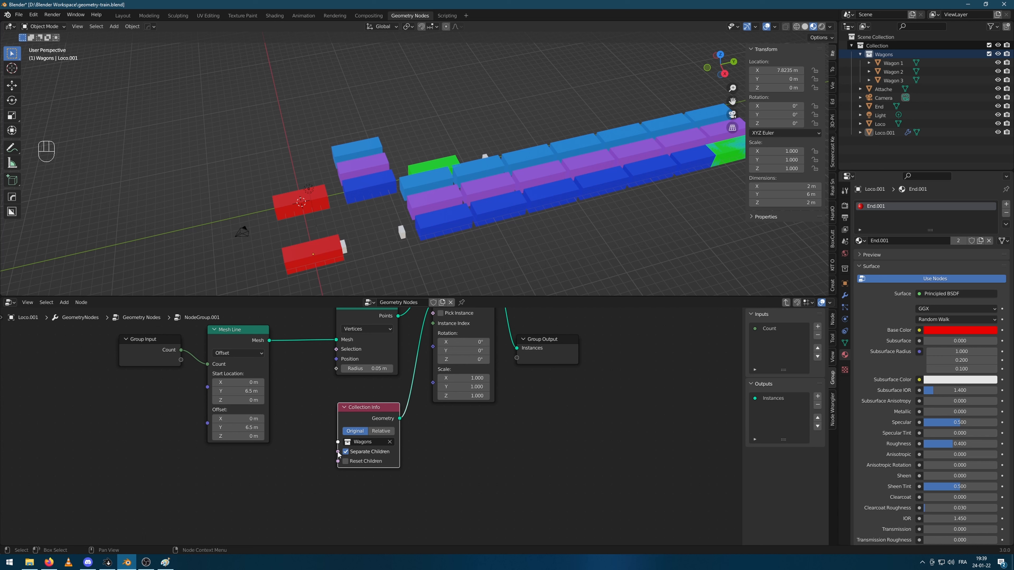
pyautogui.moveTo(339, 455)
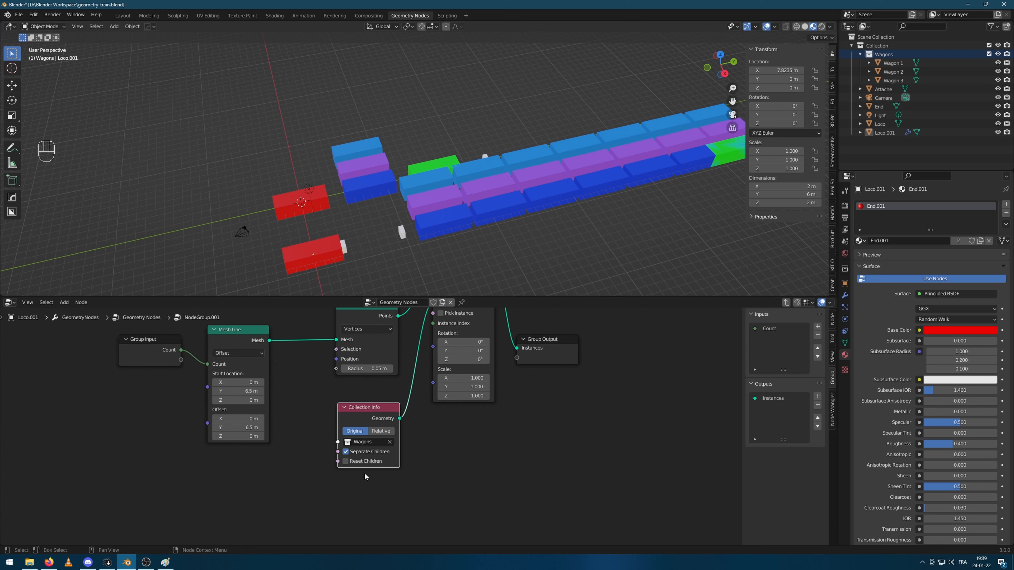
pyautogui.click(345, 461)
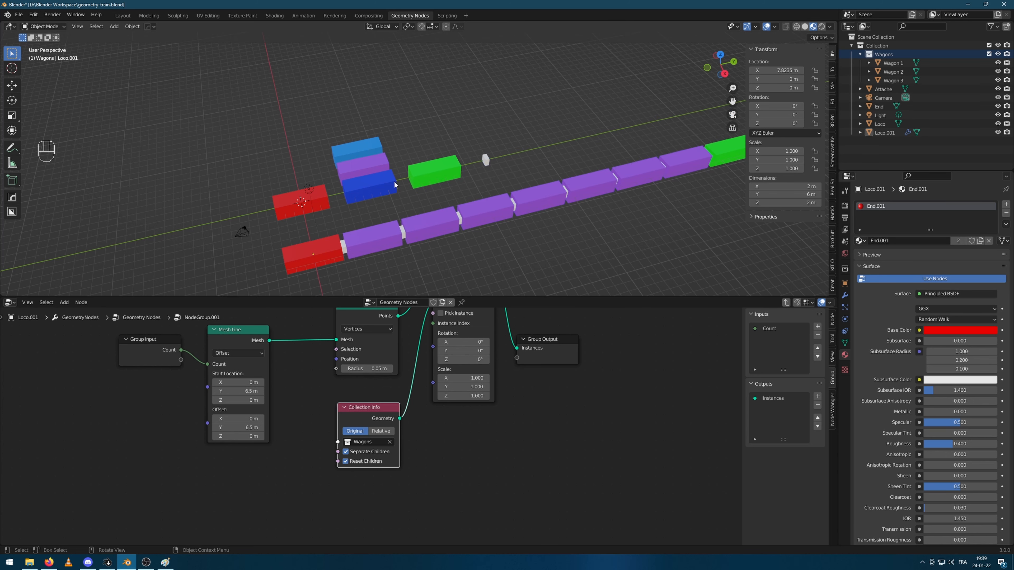
pyautogui.moveTo(369, 181); pyautogui.dragTo(407, 190, button='middle')
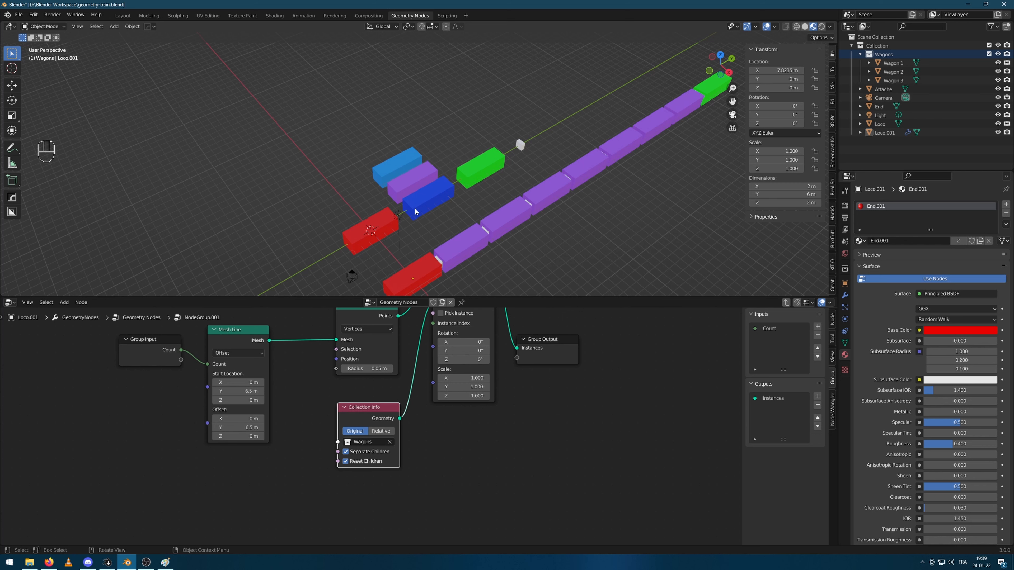
pyautogui.moveTo(641, 240); pyautogui.dragTo(606, 236, button='middle')
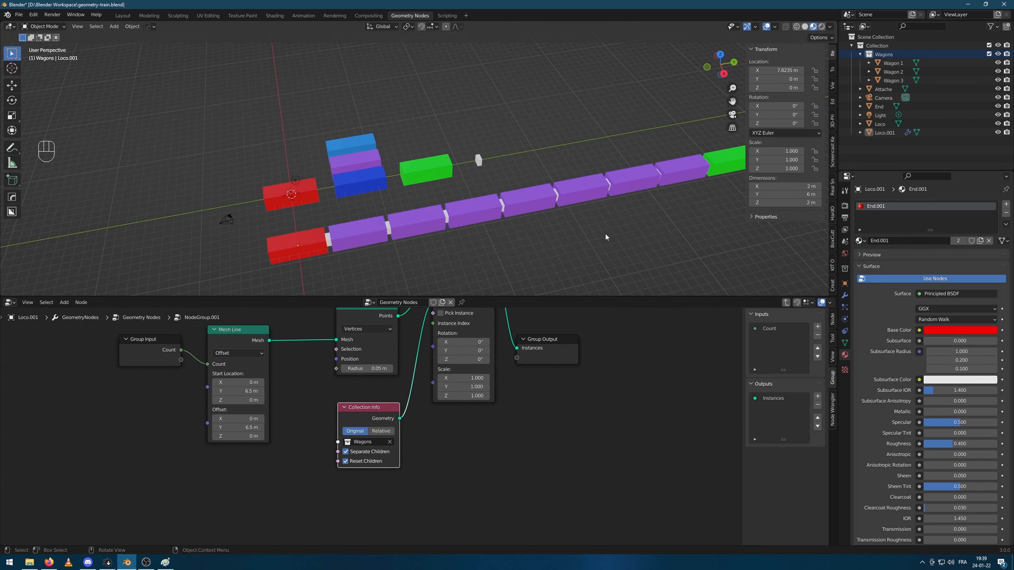
# Step: Enable Pick Instance on the Instance on Points node and check the wagon sequence along the train
pyautogui.moveTo(443, 315); pyautogui.dragTo(414, 359, button='middle')
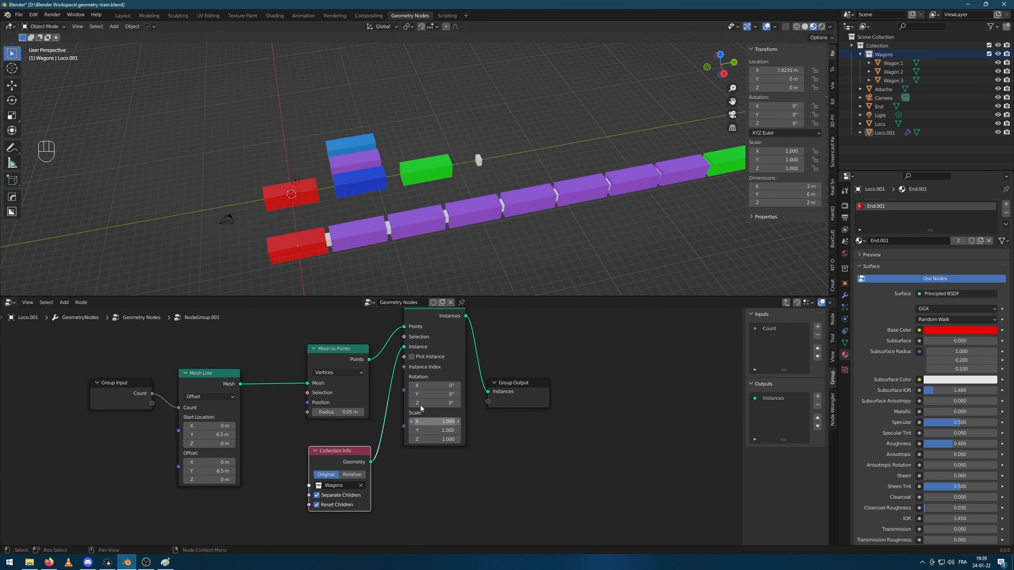
pyautogui.click(411, 357)
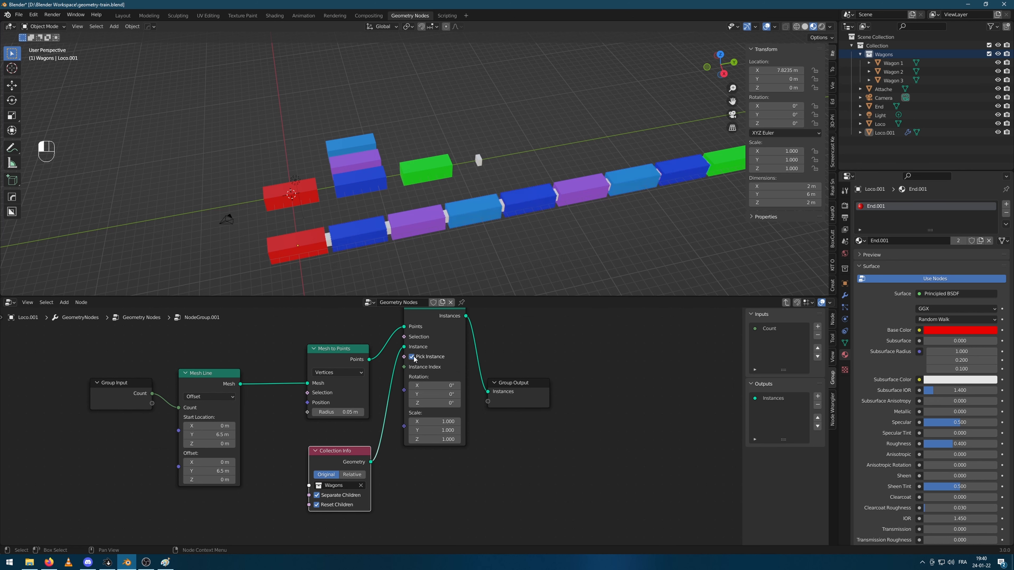
pyautogui.moveTo(615, 185); pyautogui.dragTo(249, 203, button='middle')
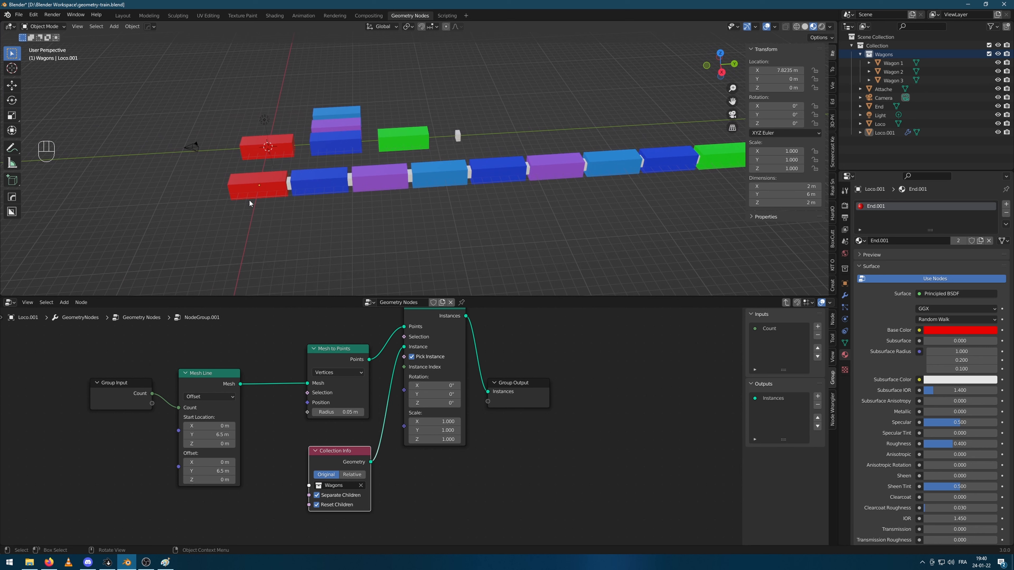
pyautogui.moveTo(600, 187); pyautogui.dragTo(496, 221, button='middle')
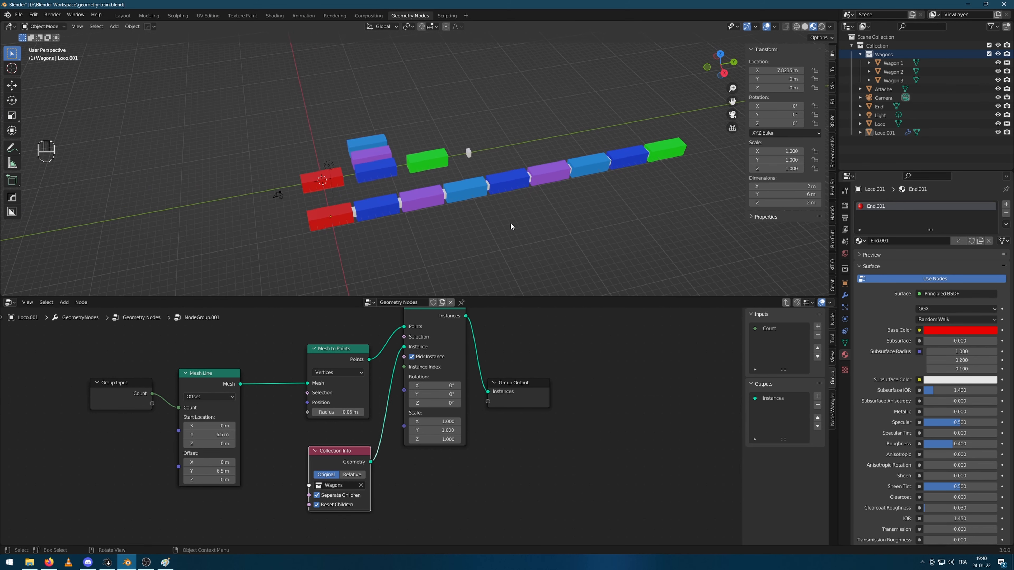
pyautogui.scroll(2, 511, 220)
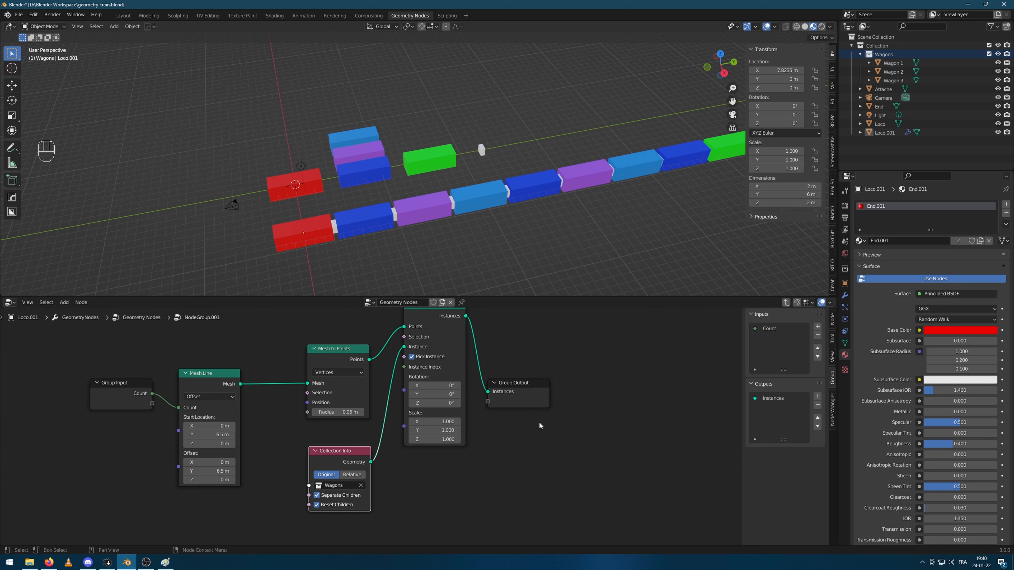
# Step: Add a Random Value node near the Collection Info node and connect its Value to Pick Instance on Instance on Points
pyautogui.moveTo(599, 448); pyautogui.dragTo(619, 463, button='middle')
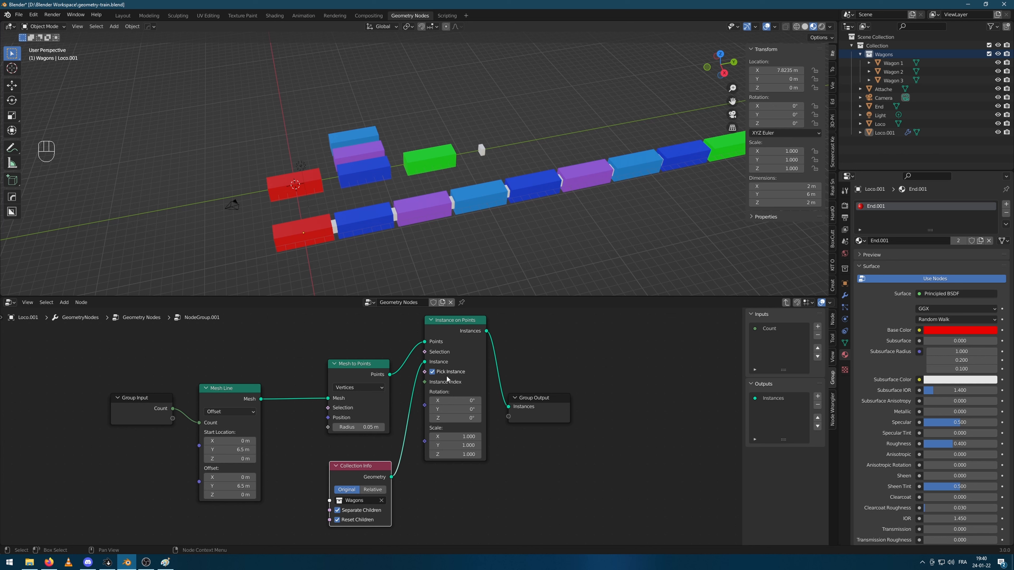
pyautogui.moveTo(379, 466); pyautogui.dragTo(350, 459)
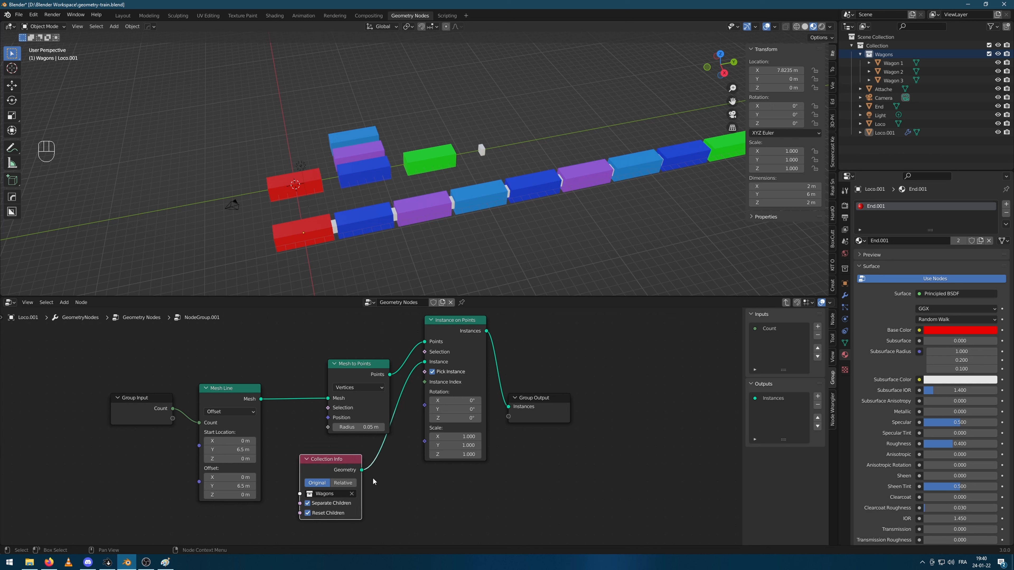
pyautogui.hotkey('shift', 'a')
pyautogui.click(450, 378)
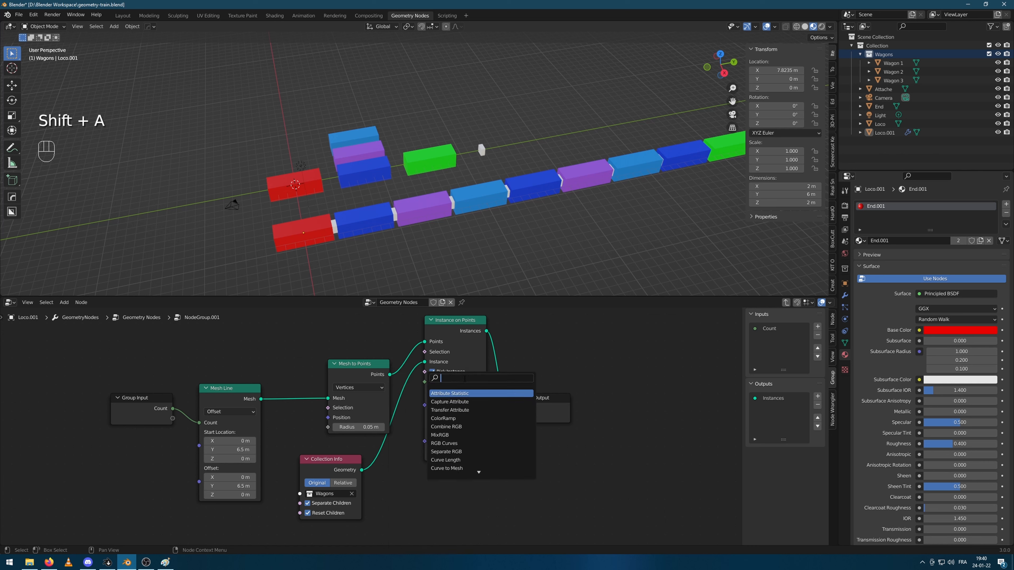
pyautogui.write('random')
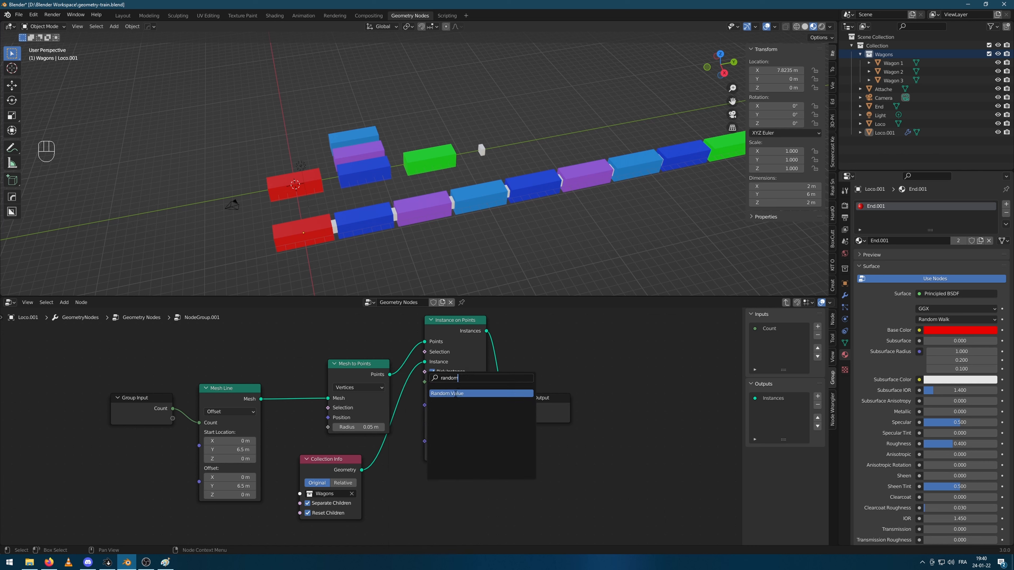
pyautogui.click(455, 394)
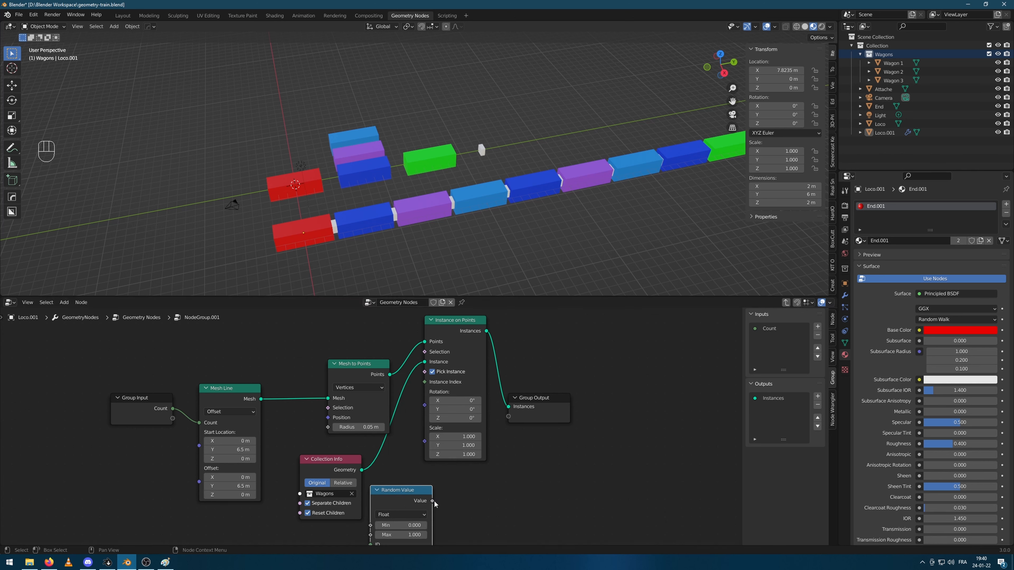
pyautogui.moveTo(433, 501); pyautogui.dragTo(425, 371)
pyautogui.moveTo(520, 470); pyautogui.dragTo(526, 448, button='middle')
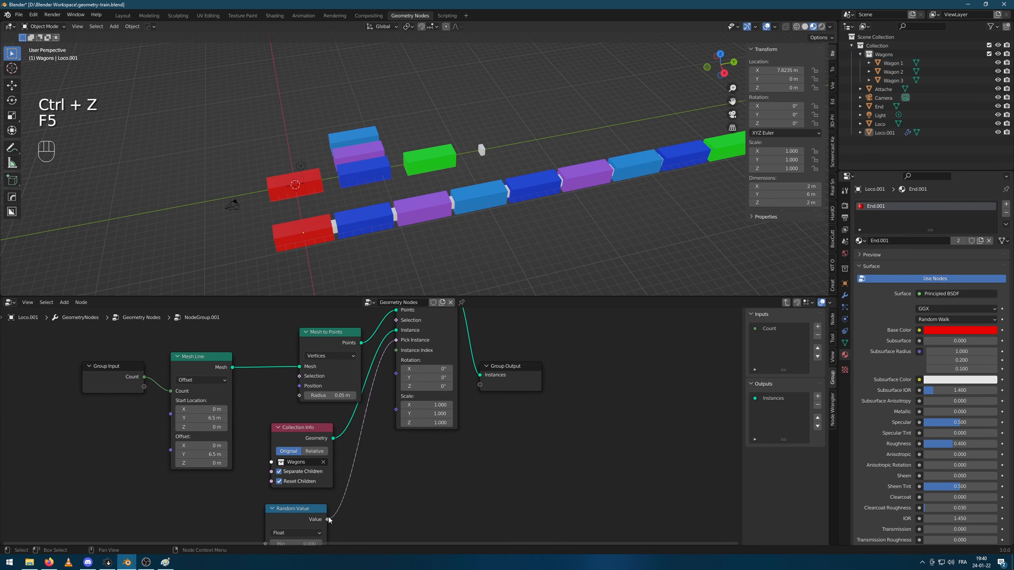
pyautogui.click(327, 520)
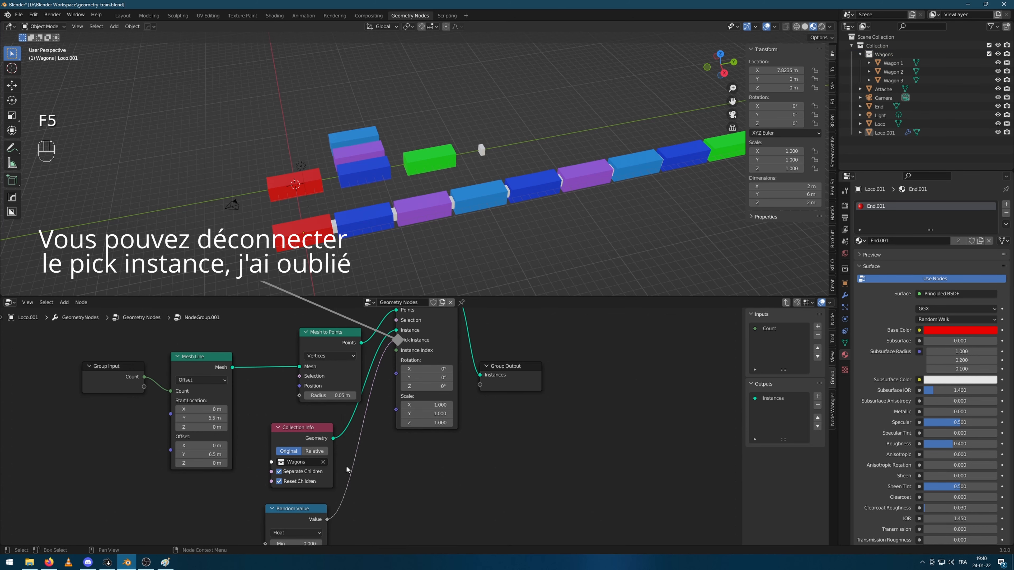
# Step: Connect the Random Value node's Value to Instance Index on Instance on Points and set the Random Value's Max to 4
pyautogui.moveTo(327, 520); pyautogui.dragTo(401, 361)
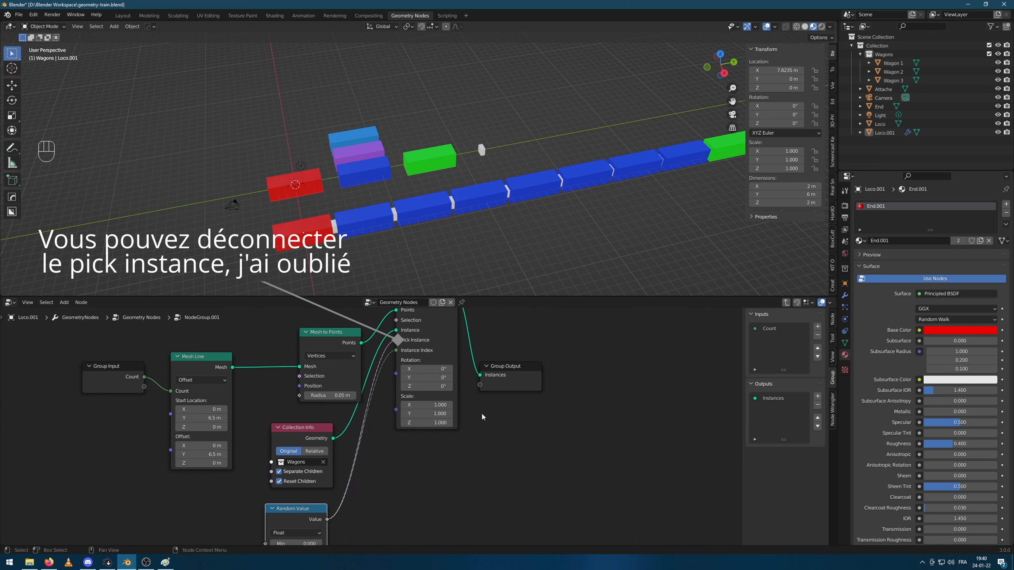
pyautogui.moveTo(559, 457); pyautogui.dragTo(534, 415, button='middle')
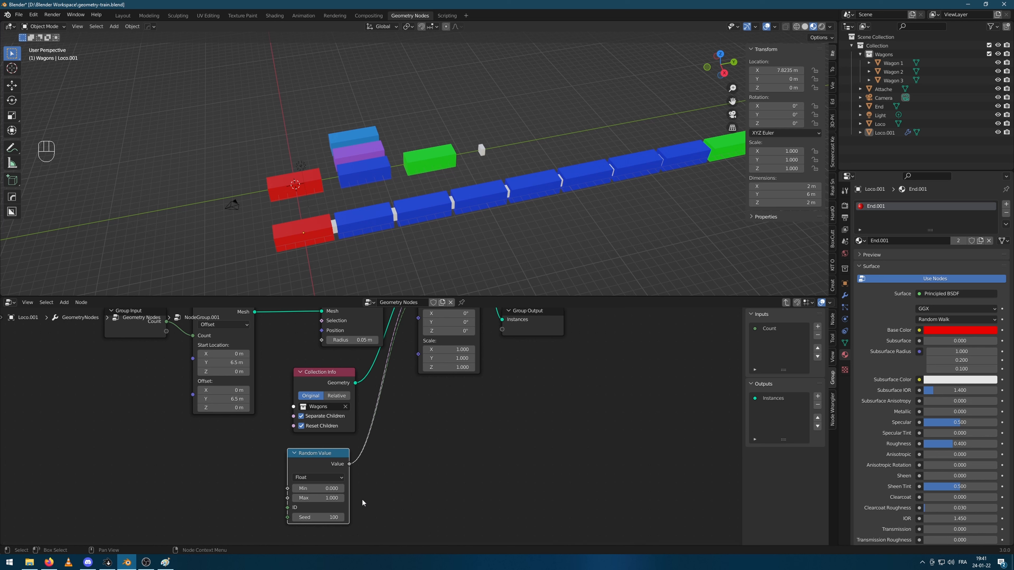
pyautogui.click(330, 489)
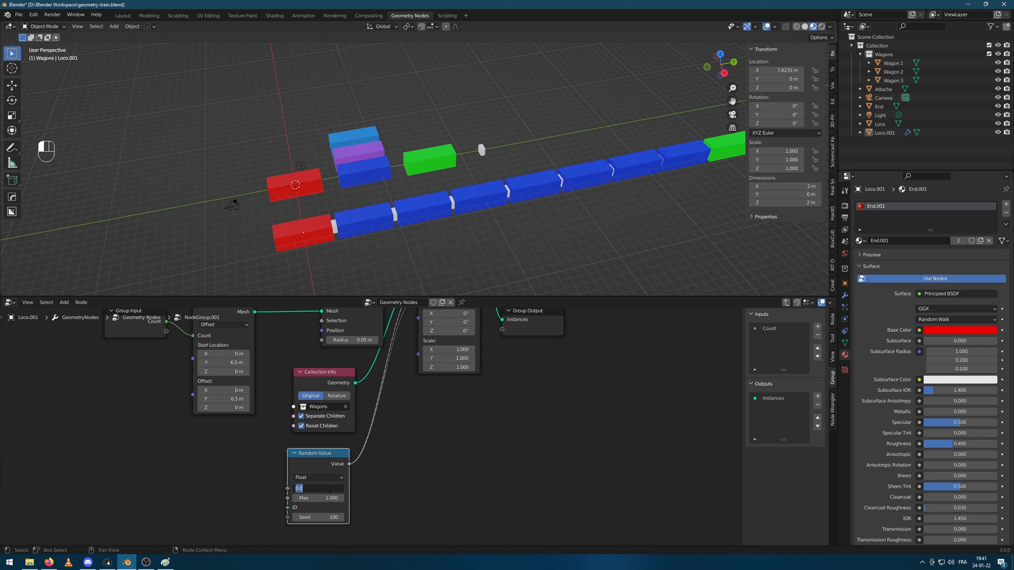
pyautogui.click(316, 469)
pyautogui.moveTo(332, 498); pyautogui.dragTo(360, 498)
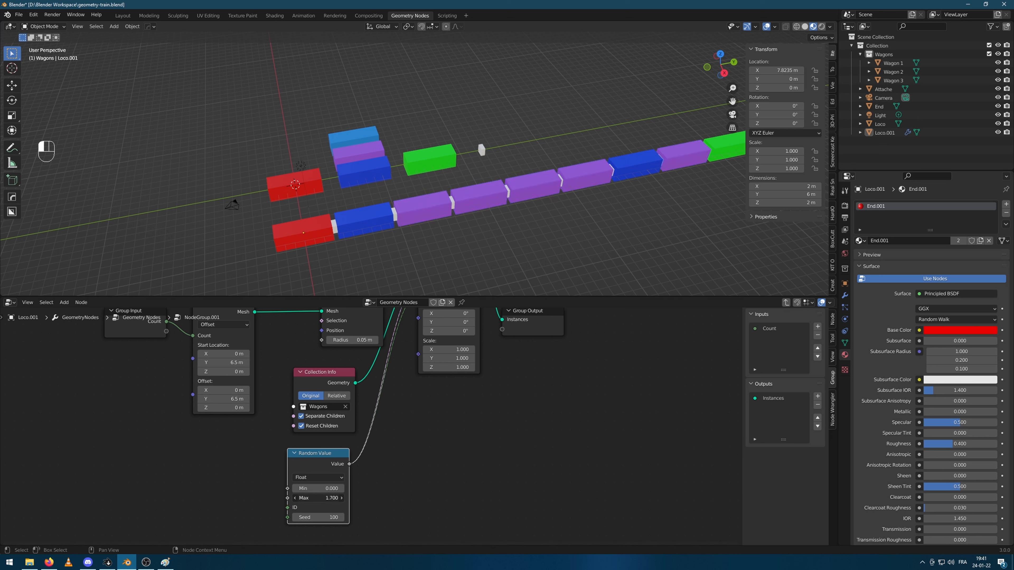
pyautogui.click(329, 499)
pyautogui.write('4')
pyautogui.press('Return')
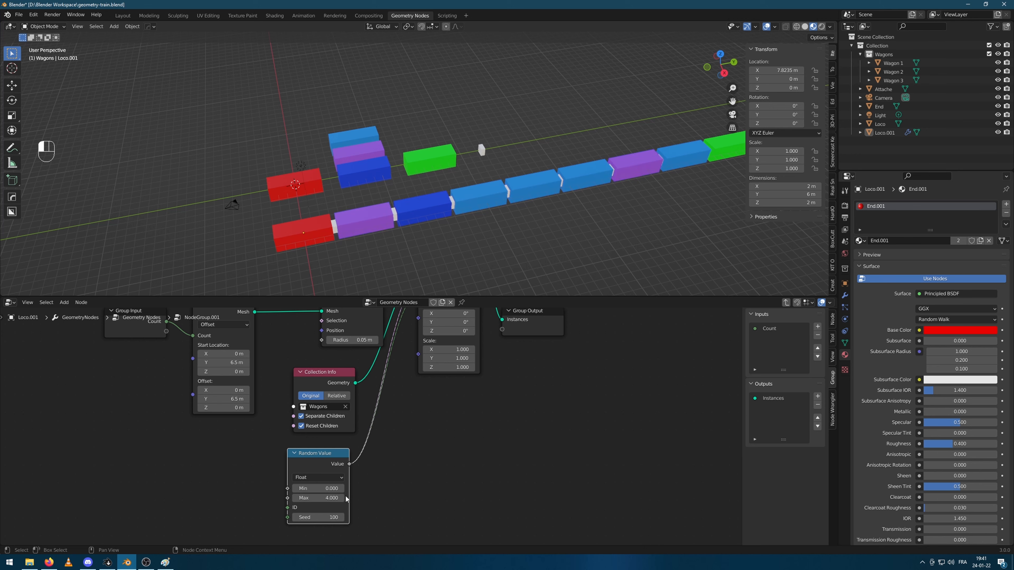
# Step: Set the Random Value node's Max to 3 and check the wagon variety along the whole train
pyautogui.moveTo(591, 212); pyautogui.dragTo(607, 214, button='middle')
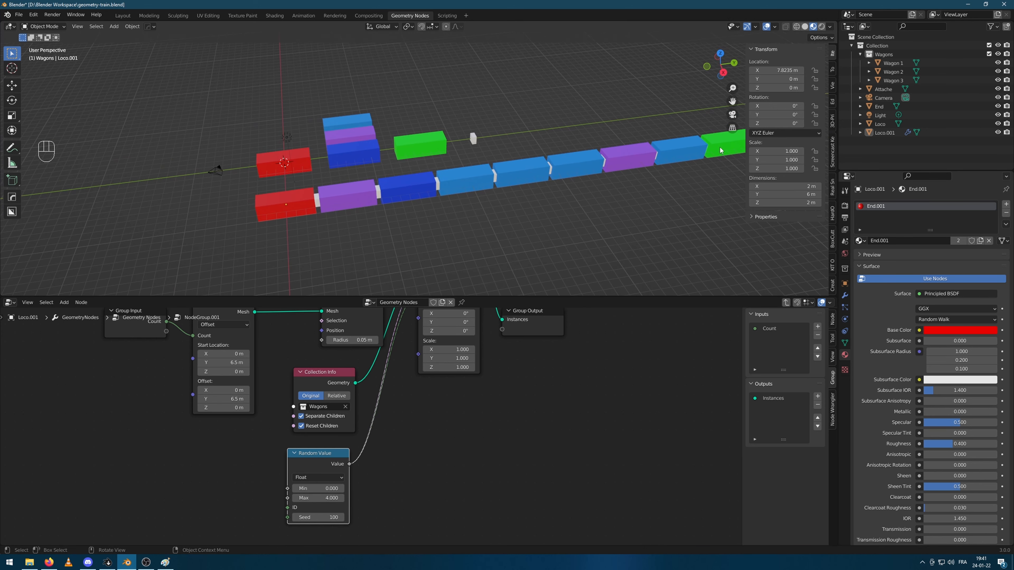
pyautogui.moveTo(721, 150); pyautogui.dragTo(687, 180, button='middle')
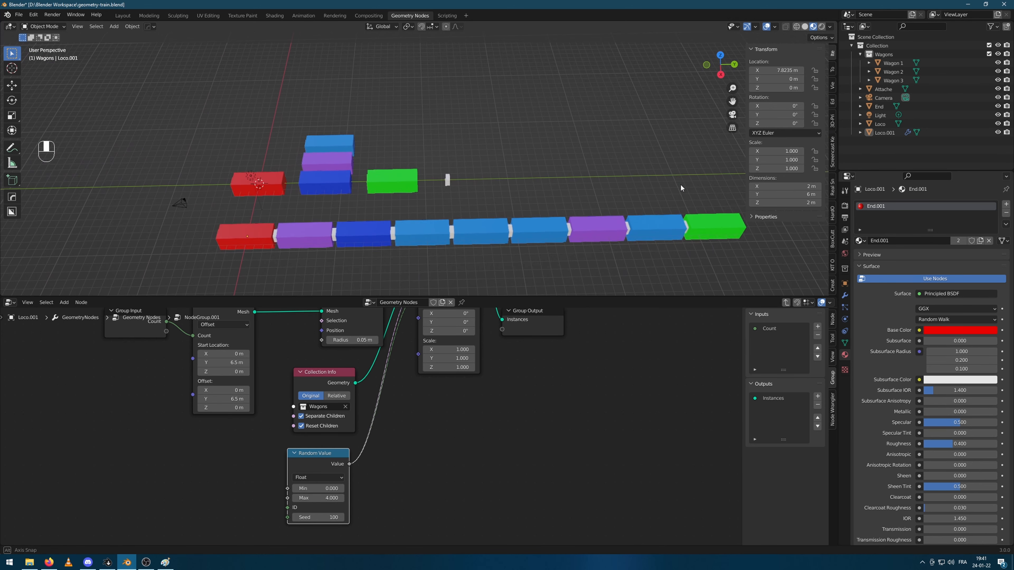
pyautogui.click(294, 502)
pyautogui.doubleClick(296, 499)
pyautogui.write('3')
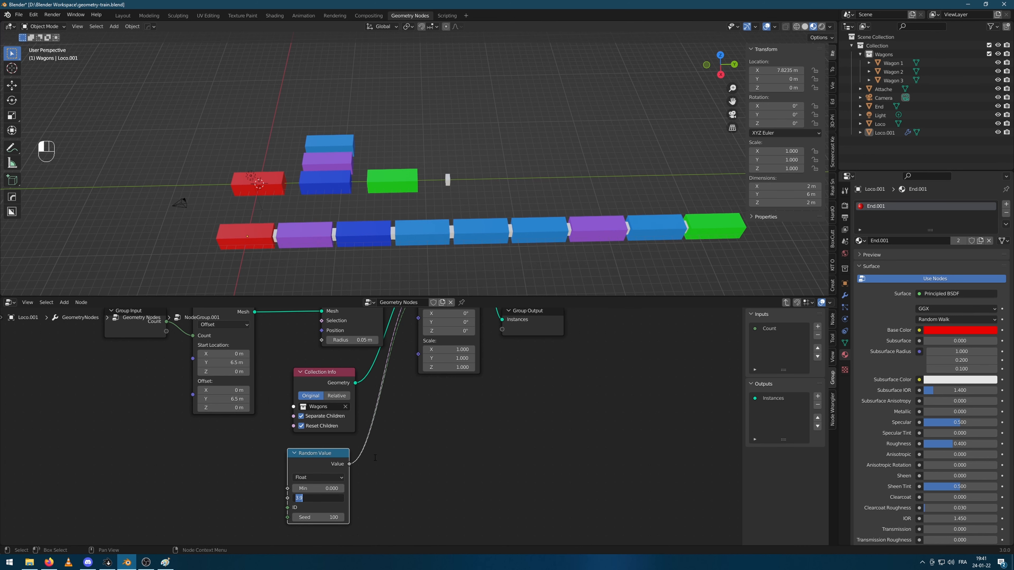
pyautogui.press('Return')
pyautogui.moveTo(579, 264); pyautogui.dragTo(568, 290, button='middle')
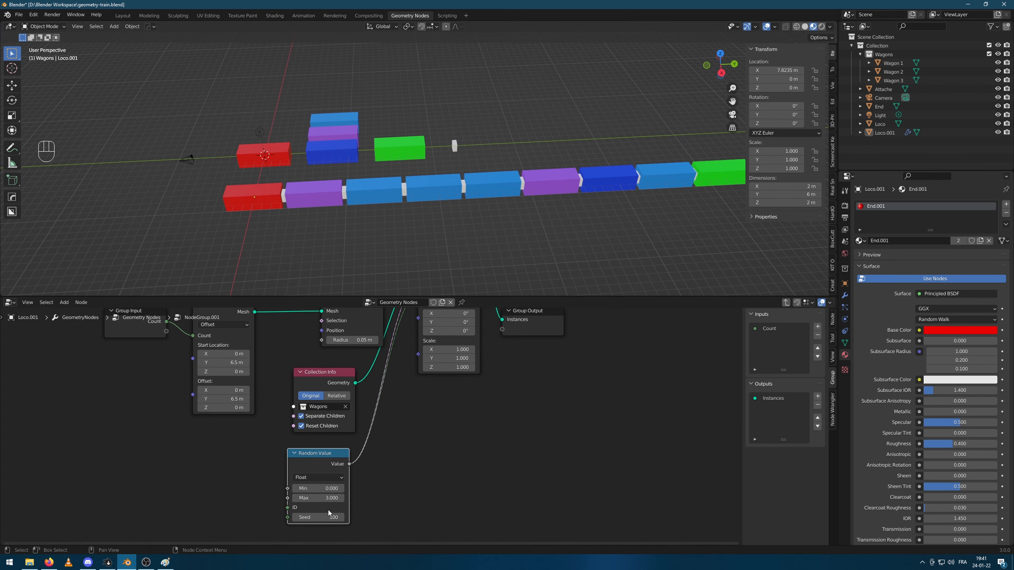
pyautogui.moveTo(501, 292); pyautogui.dragTo(504, 253, button='middle')
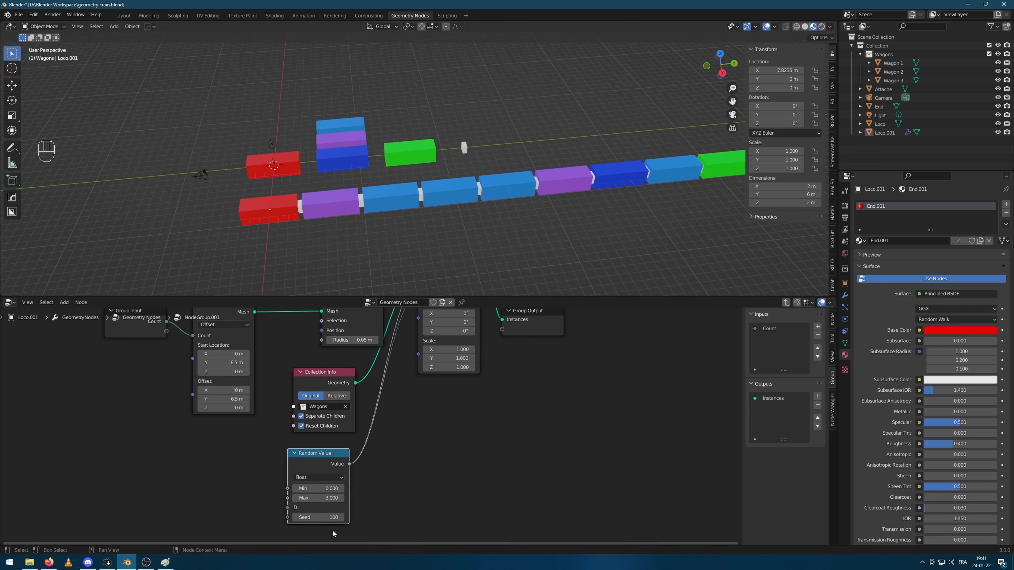
# Step: Try a Seed of 87 on the Random Value node and settle on 64, comparing the resulting wagon orders
pyautogui.moveTo(319, 517); pyautogui.dragTo(303, 517)
pyautogui.scroll(-1, 358, 502)
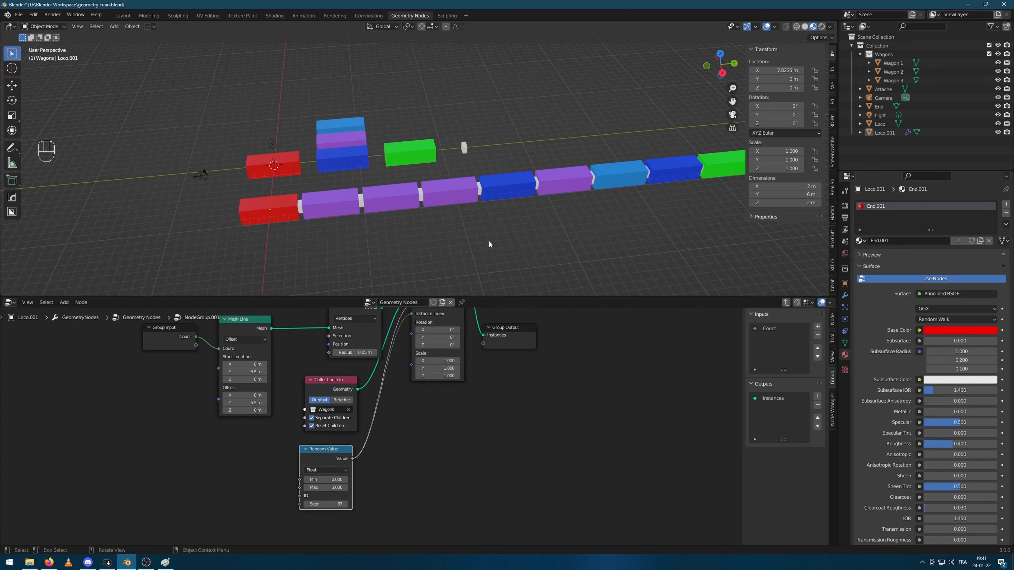
pyautogui.moveTo(502, 243); pyautogui.dragTo(510, 219, button='middle')
pyautogui.moveTo(332, 504); pyautogui.dragTo(309, 504)
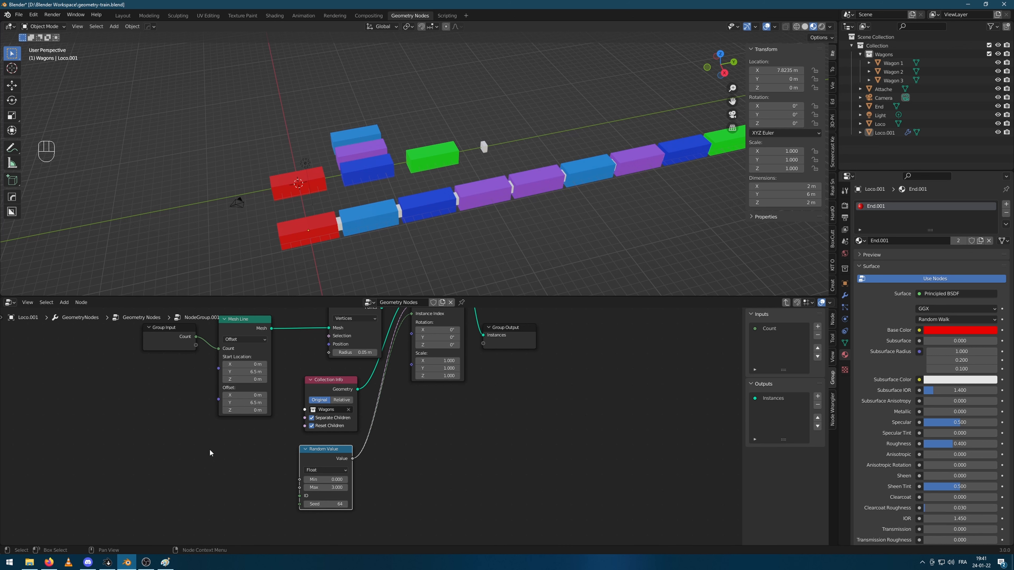
# Step: Expose the Random Value's Seed as an input of the Wagons group and link it to the main tree's Group Input
pyautogui.moveTo(212, 454); pyautogui.dragTo(244, 477, button='middle')
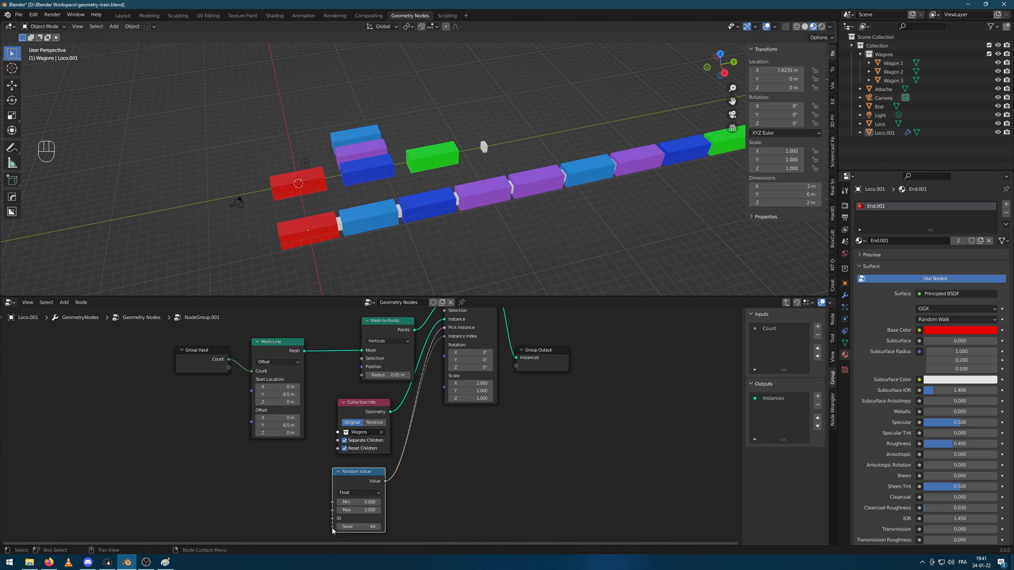
pyautogui.moveTo(333, 527); pyautogui.dragTo(228, 368)
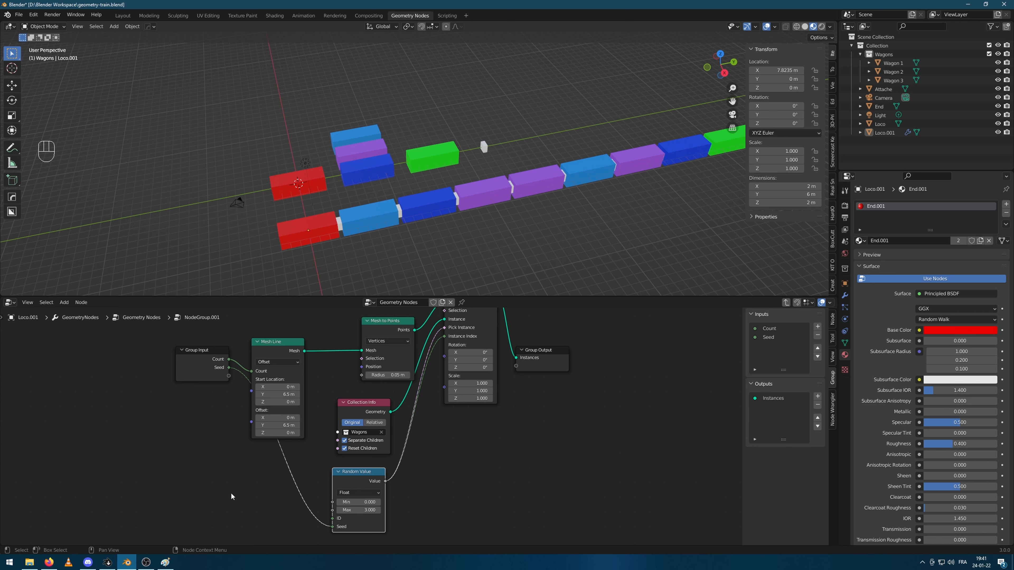
pyautogui.click(785, 302)
pyautogui.moveTo(441, 382); pyautogui.dragTo(477, 400, button='middle')
pyautogui.scroll(2, 287, 378)
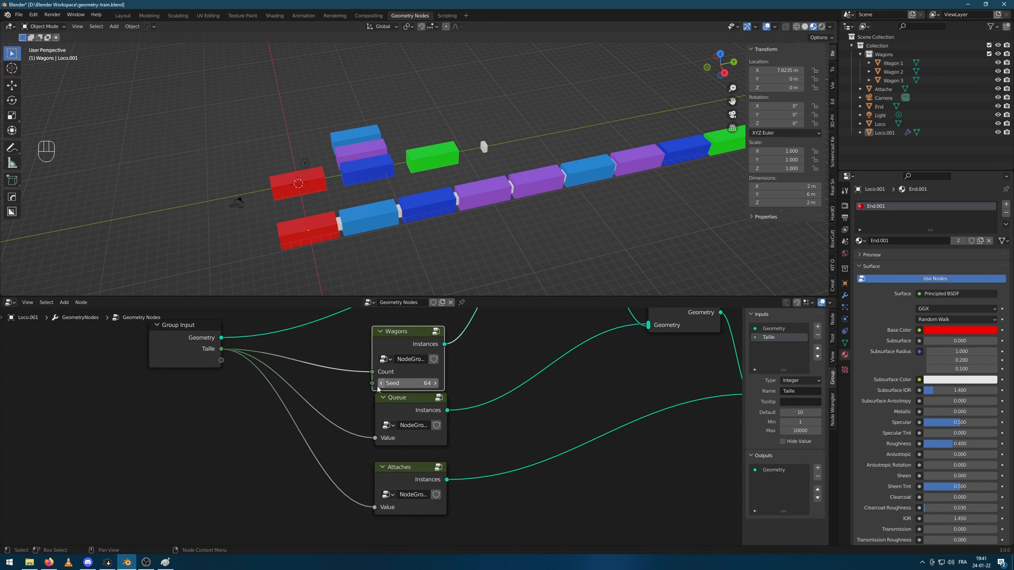
pyautogui.moveTo(372, 384); pyautogui.dragTo(222, 360)
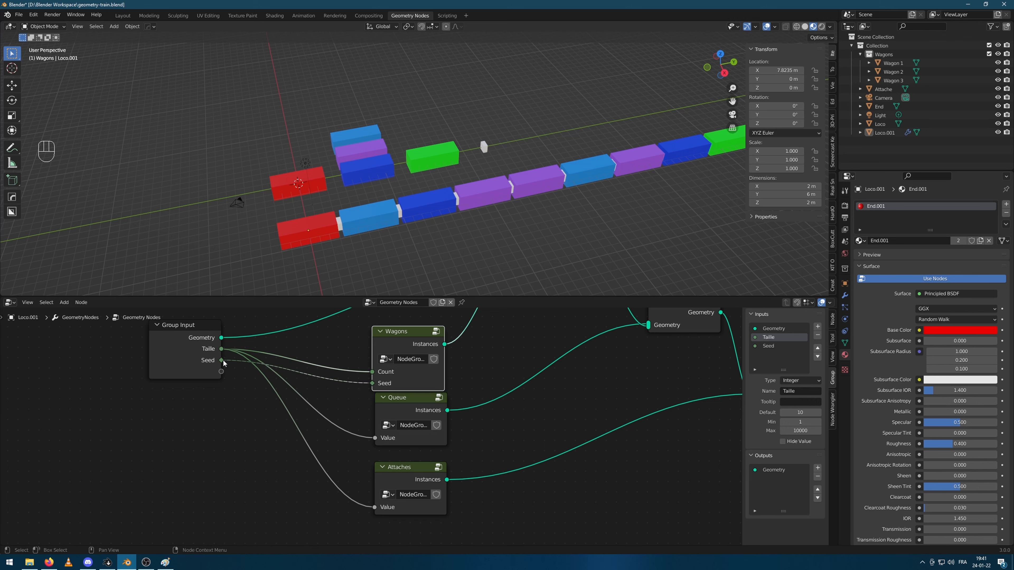
# Step: Set the Geometry Nodes modifier's Seed to 51 and raise Taille to lengthen the train
pyautogui.click(845, 294)
pyautogui.moveTo(618, 257); pyautogui.dragTo(622, 232, button='middle')
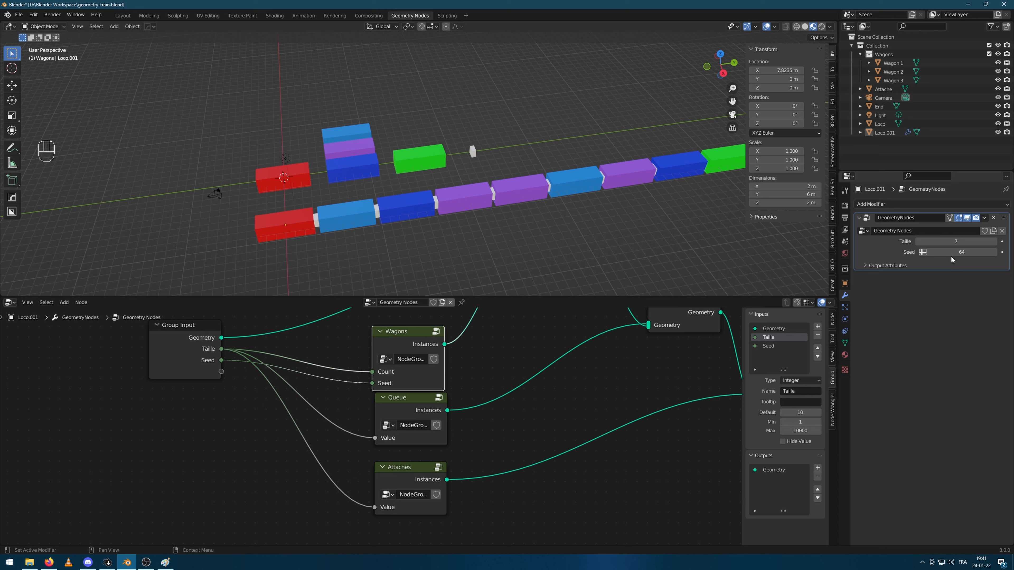
pyautogui.moveTo(955, 252); pyautogui.dragTo(939, 253)
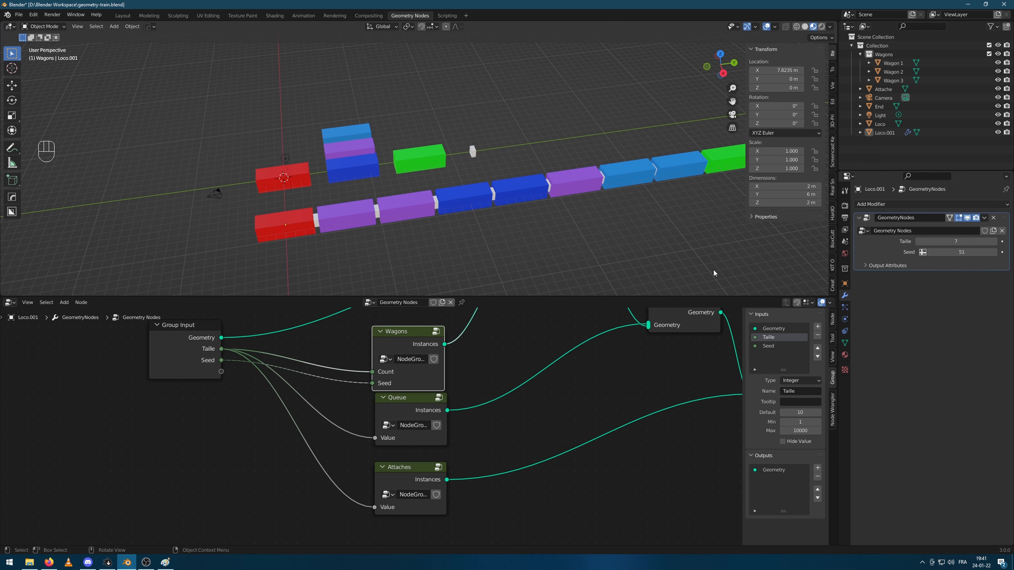
pyautogui.moveTo(639, 228); pyautogui.dragTo(583, 207, button='middle')
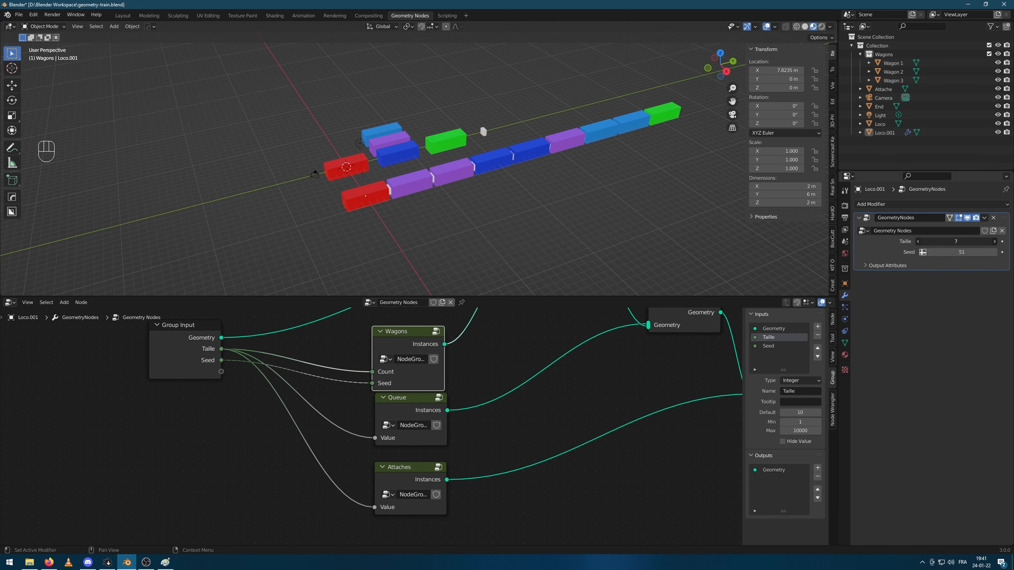
pyautogui.moveTo(956, 241); pyautogui.dragTo(1006, 252)
pyautogui.keyDown('shift'); pyautogui.moveTo(651, 215); pyautogui.dragTo(522, 293, button='middle'); pyautogui.keyUp('shift')
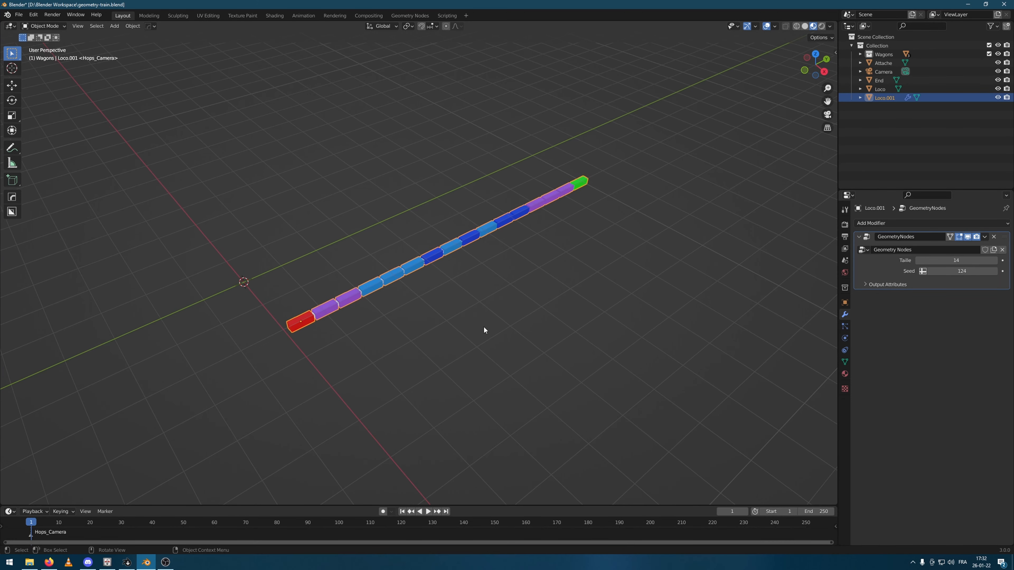
pyautogui.scroll(3, 488, 318)
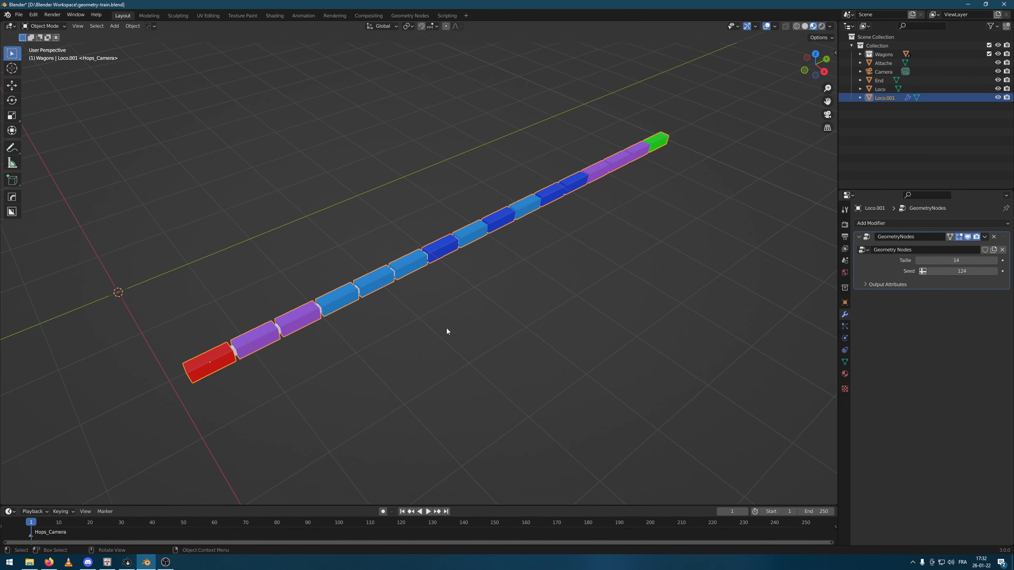
pyautogui.moveTo(396, 328); pyautogui.dragTo(681, 37, button='middle')
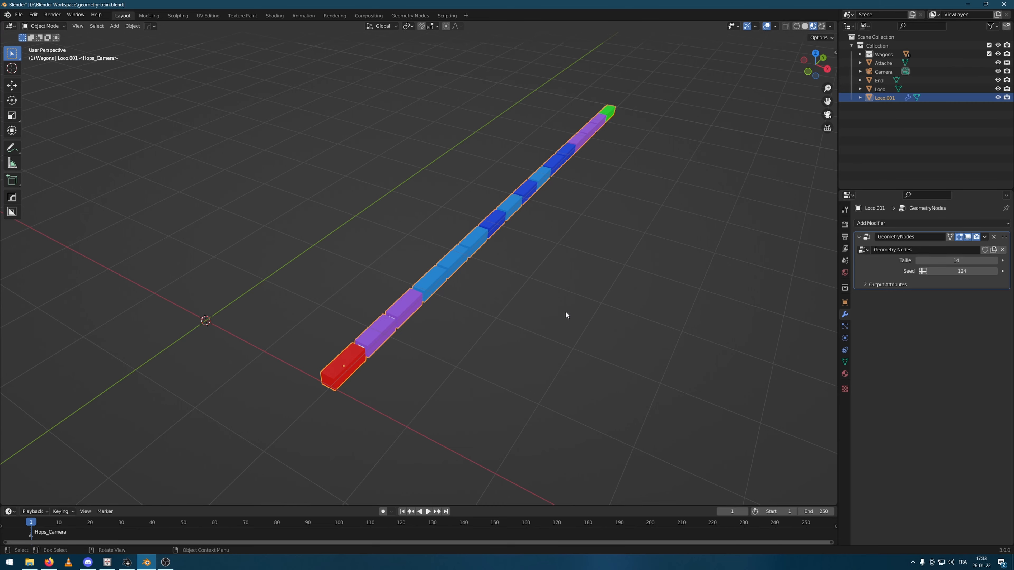
pyautogui.moveTo(566, 315)
pyautogui.mouseDown(button='middle')
pyautogui.moveTo(550, 315)
pyautogui.moveTo(567, 307)
pyautogui.mouseUp(button='middle')
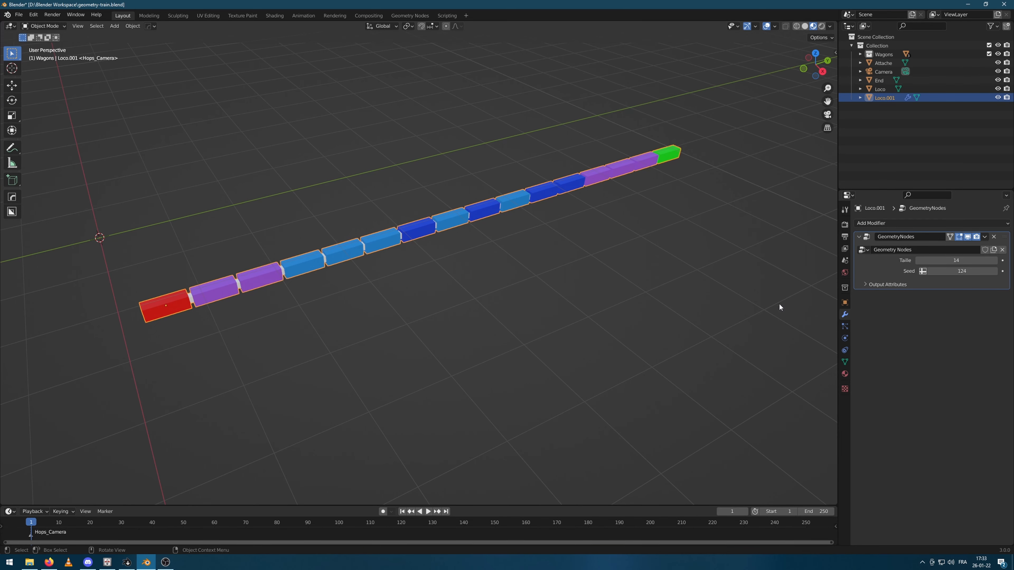
pyautogui.moveTo(553, 263); pyautogui.dragTo(571, 301, button='middle')
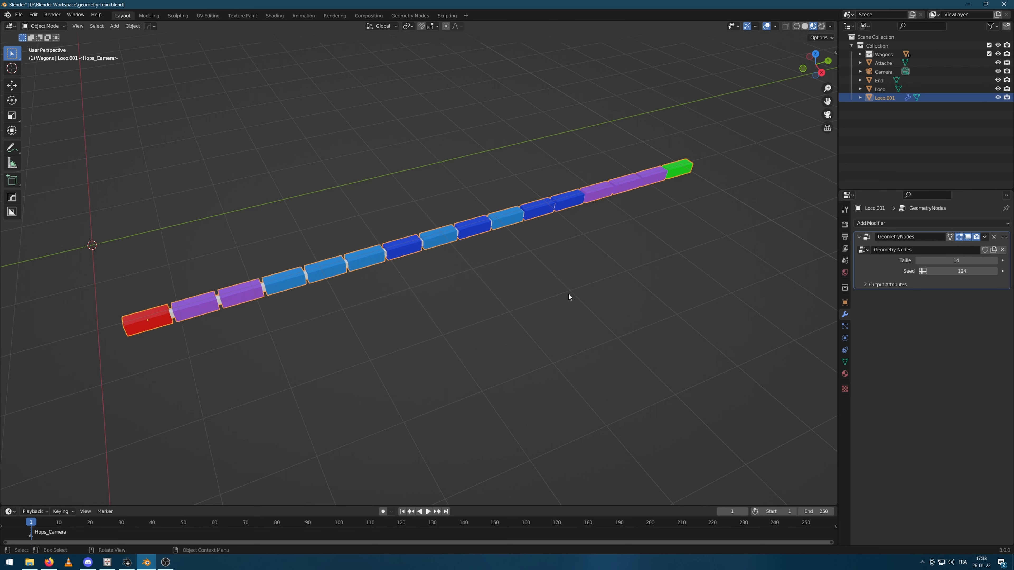
pyautogui.moveTo(573, 296); pyautogui.dragTo(442, 201, button='middle')
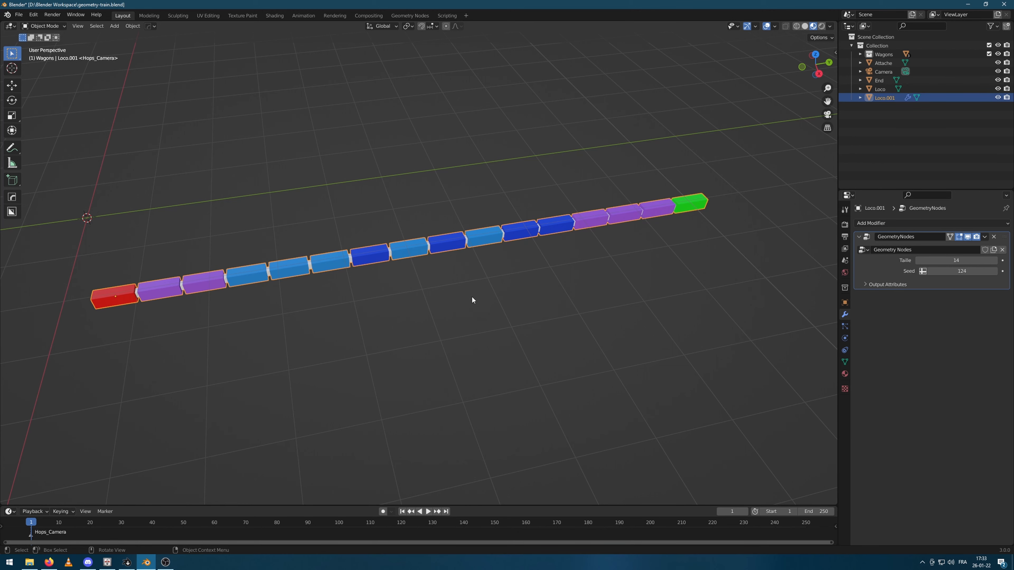
pyautogui.moveTo(567, 281); pyautogui.dragTo(524, 247, button='middle')
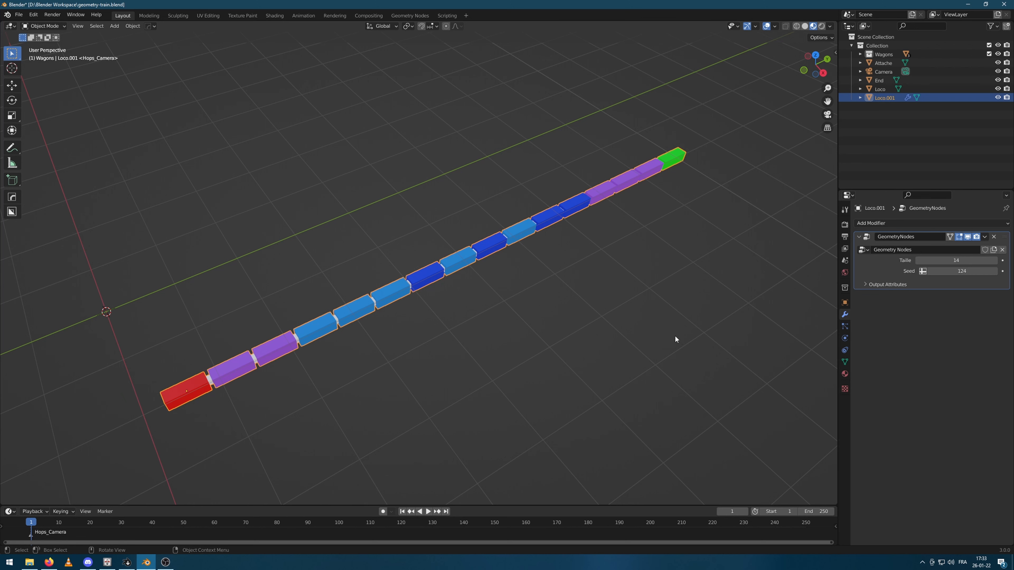
# Step: Add a Curve deform modifier to Loco.001 after the Geometry Nodes modifier
pyautogui.click(890, 223)
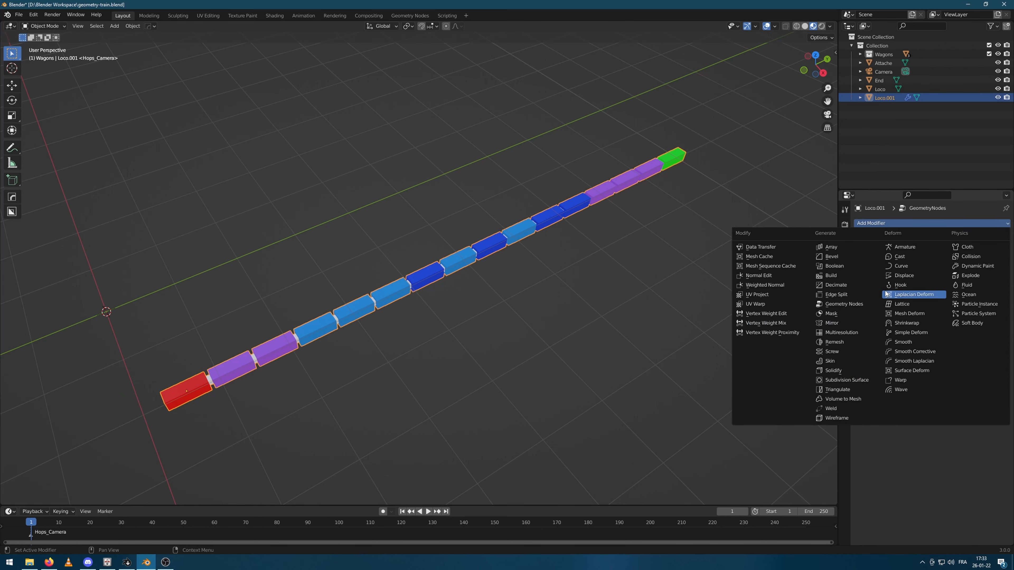
pyautogui.click(900, 266)
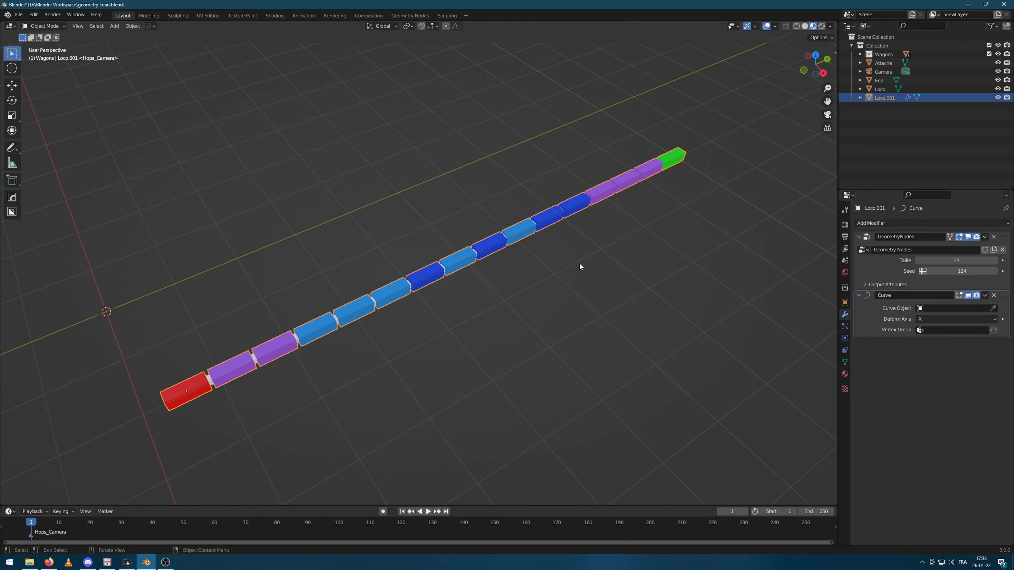
pyautogui.scroll(-3, 575, 264)
# Step: Add a Bezier curve at the world origin with a radius of 1 m
pyautogui.hotkey('shift', 'a')
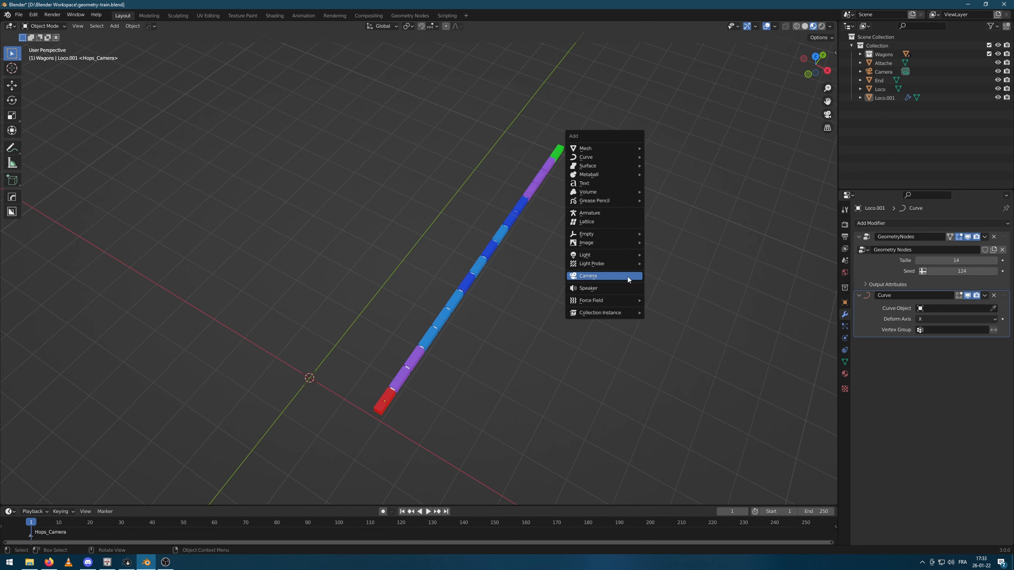
pyautogui.moveTo(600, 162)
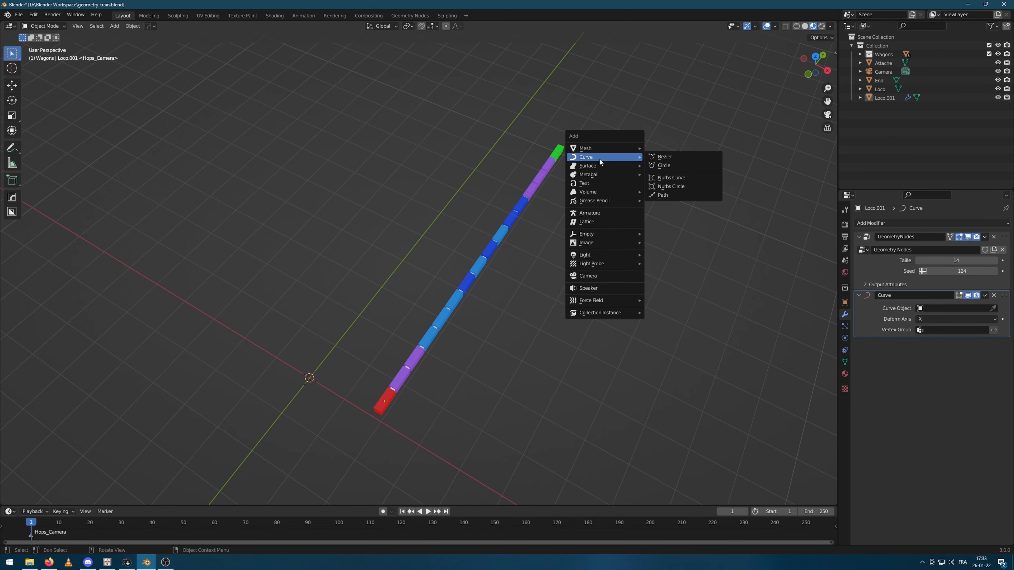
pyautogui.click(665, 156)
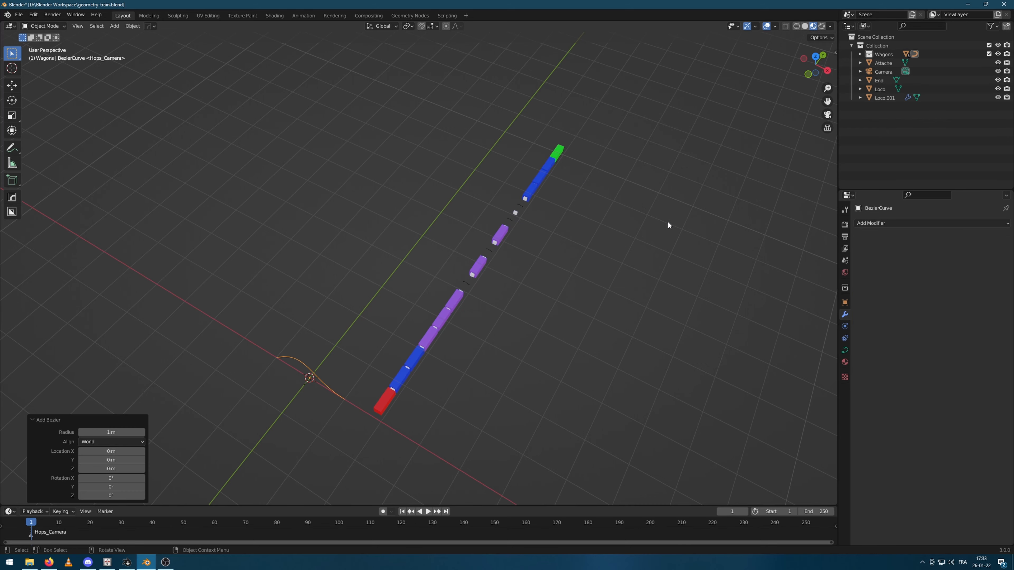
# Step: Move the Bezier curve's end point toward the far end of the train and extrude a new control point from it along X
pyautogui.moveTo(668, 222); pyautogui.dragTo(531, 351, button='middle')
pyautogui.press('Tab')
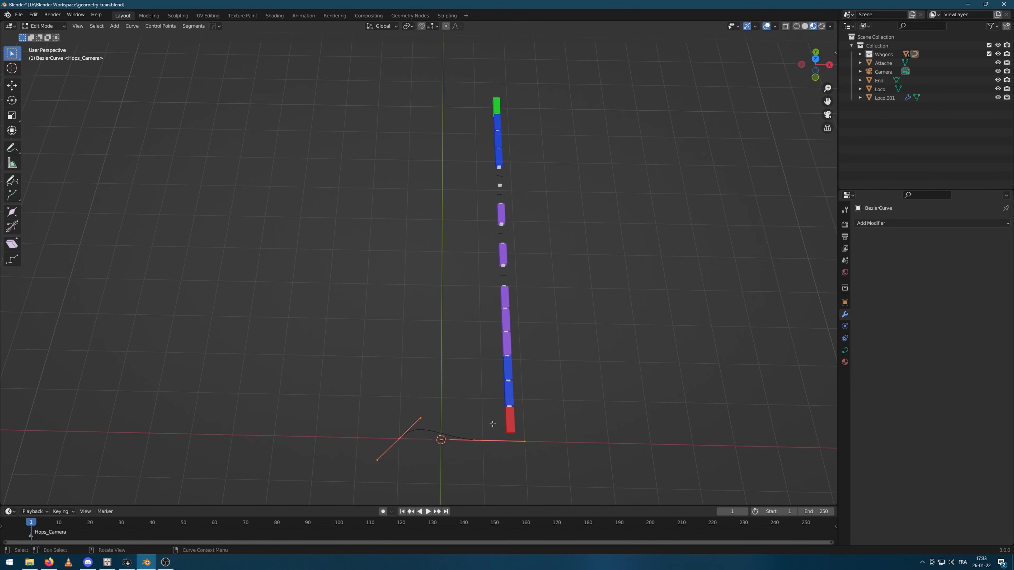
pyautogui.moveTo(492, 423); pyautogui.dragTo(451, 397, button='middle')
pyautogui.click(456, 386)
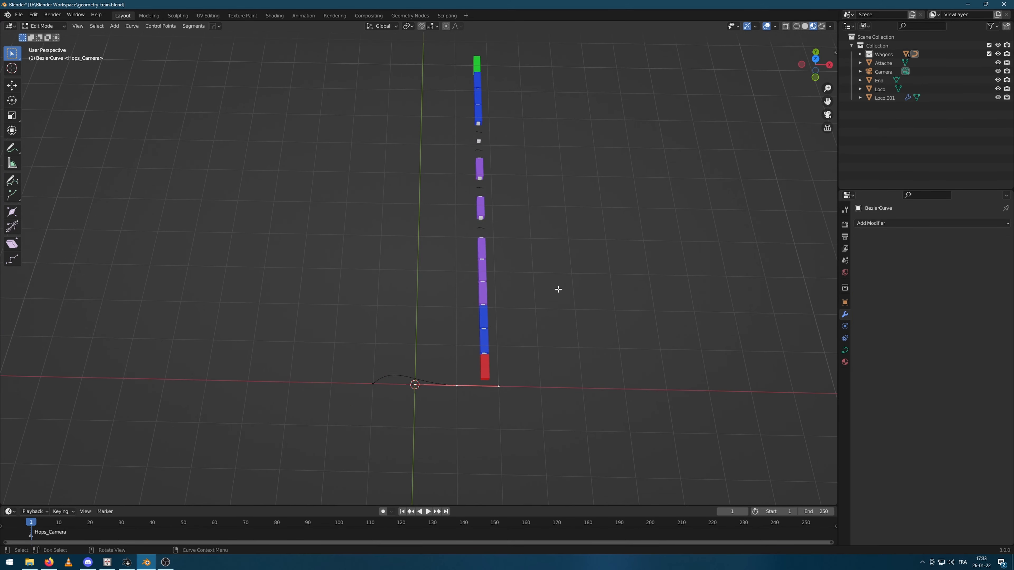
pyautogui.moveTo(557, 288); pyautogui.dragTo(552, 345, button='middle')
pyautogui.press('g')
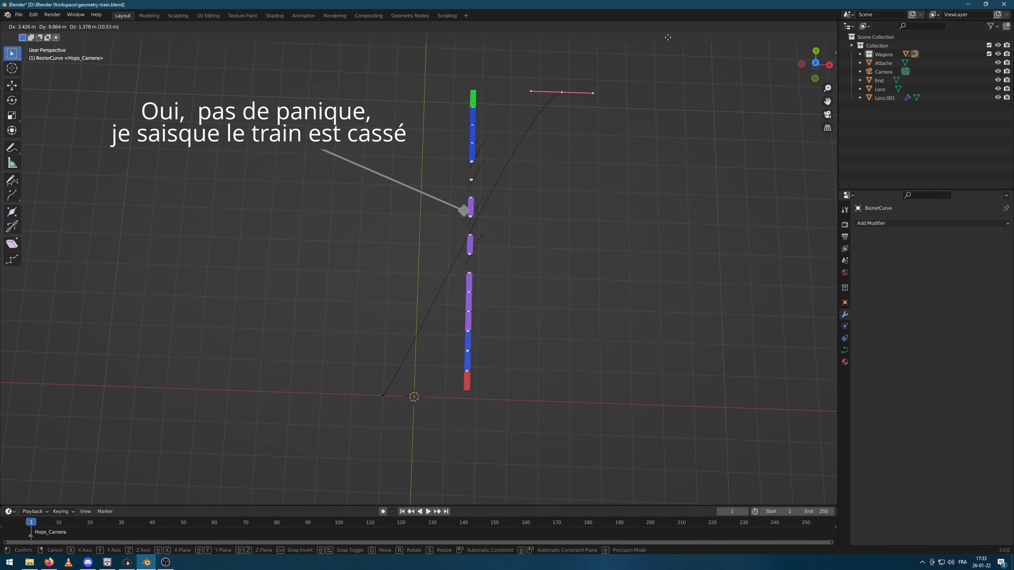
pyautogui.click(622, 93)
pyautogui.press('e')
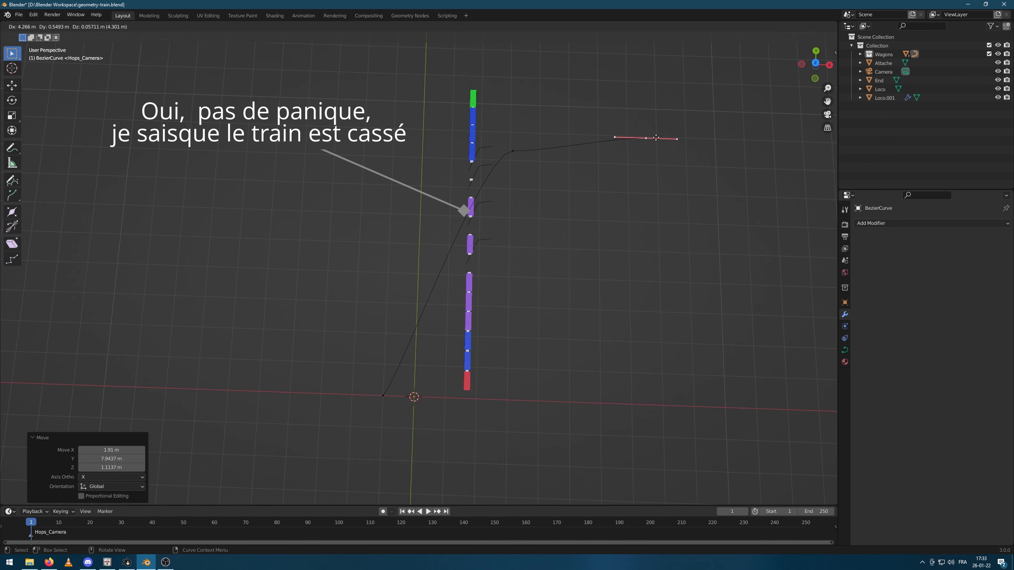
pyautogui.click(725, 139)
# Step: Reposition the handles of the curve's start point so its tangent runs roughly along the Y axis
pyautogui.click(384, 396)
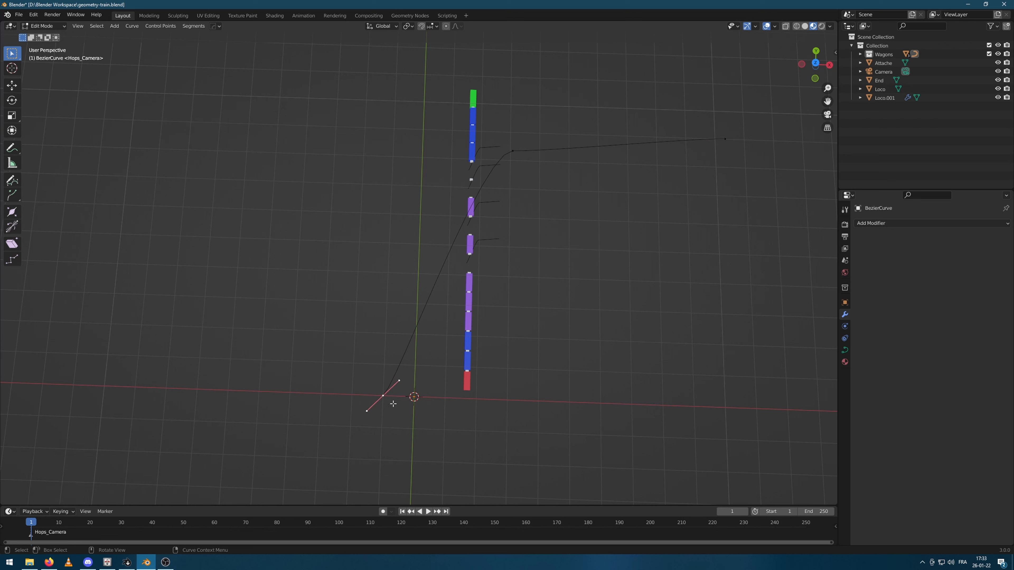
pyautogui.press('g')
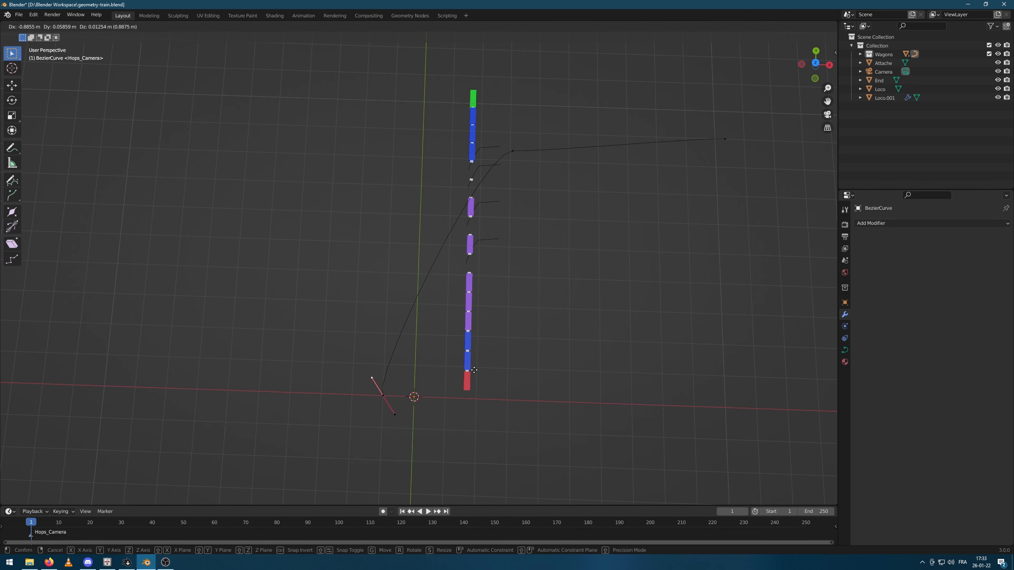
pyautogui.click(383, 409)
pyautogui.press('g')
pyautogui.click(380, 437)
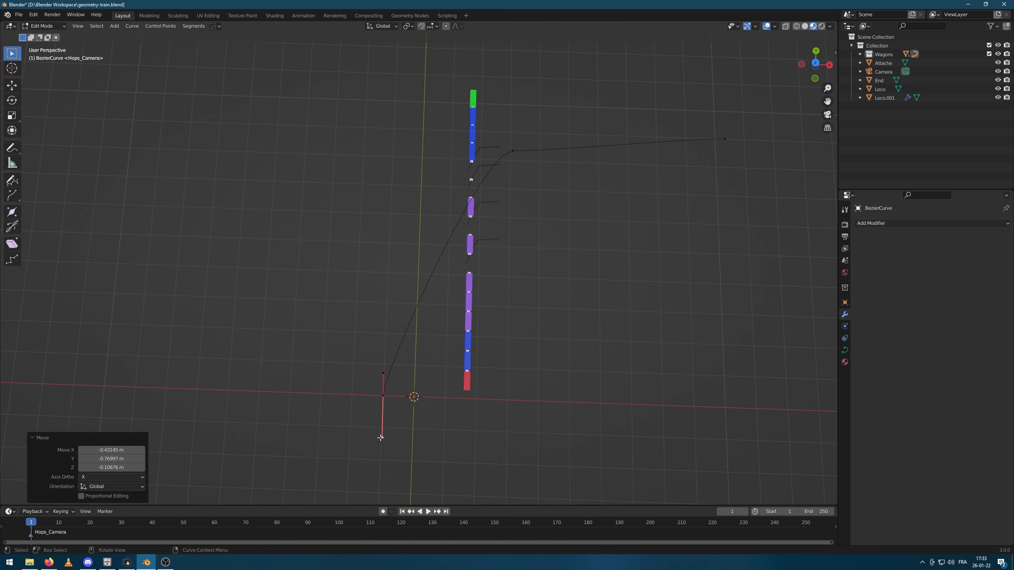
# Step: Lengthen and tilt both handles of the curve's middle control point to smooth the bend
pyautogui.click(514, 149)
pyautogui.press('g')
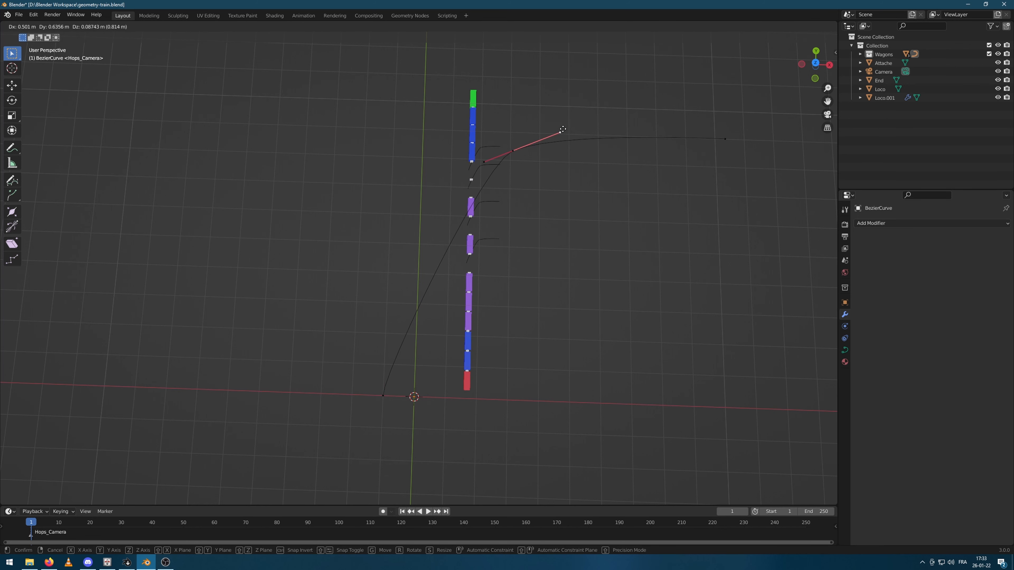
pyautogui.click(572, 126)
pyautogui.press('g')
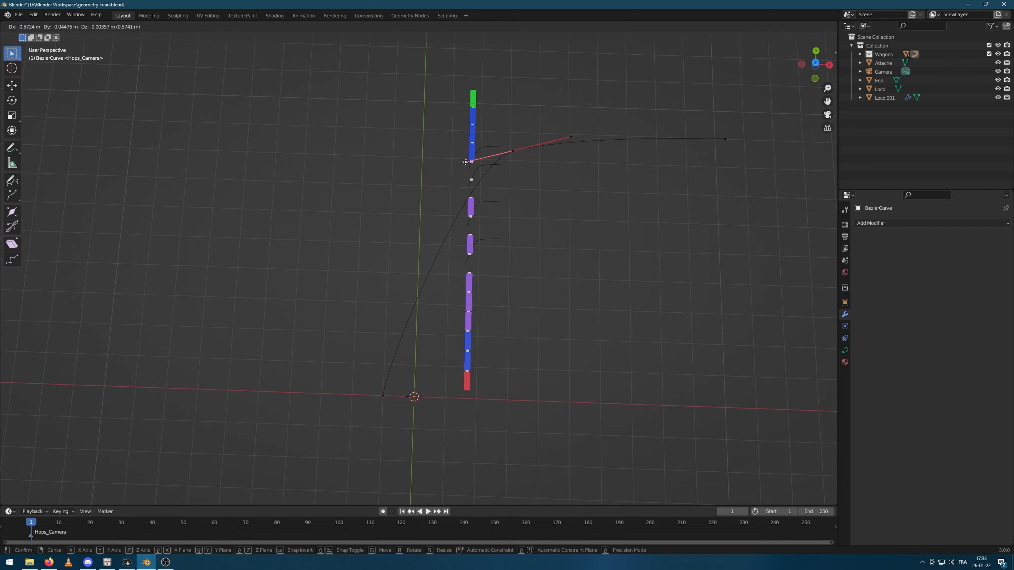
pyautogui.click(471, 160)
# Step: Flatten all the curve's points with a Z scale of 0 and lower them about 1.07 m along Z
pyautogui.moveTo(596, 310); pyautogui.dragTo(484, 175, button='middle')
pyautogui.press('a')
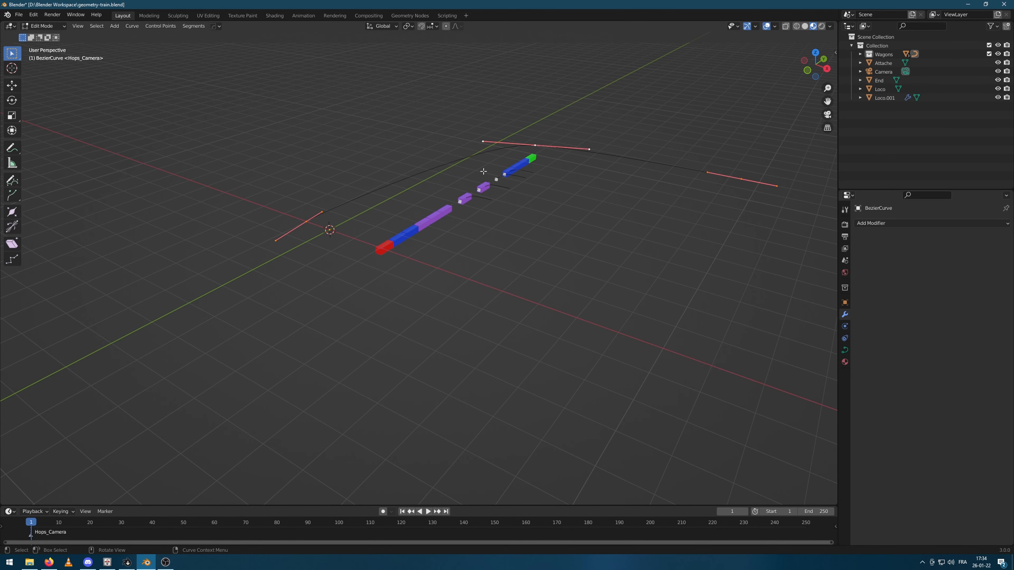
pyautogui.press('s')
pyautogui.press('z')
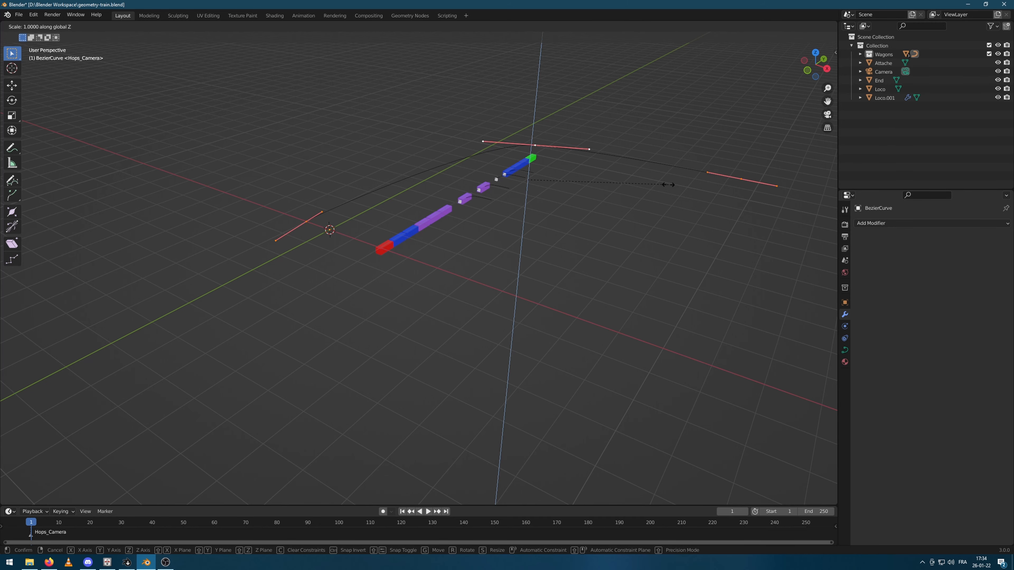
pyautogui.press('0')
pyautogui.press('Return')
pyautogui.moveTo(668, 184); pyautogui.dragTo(548, 256, button='middle')
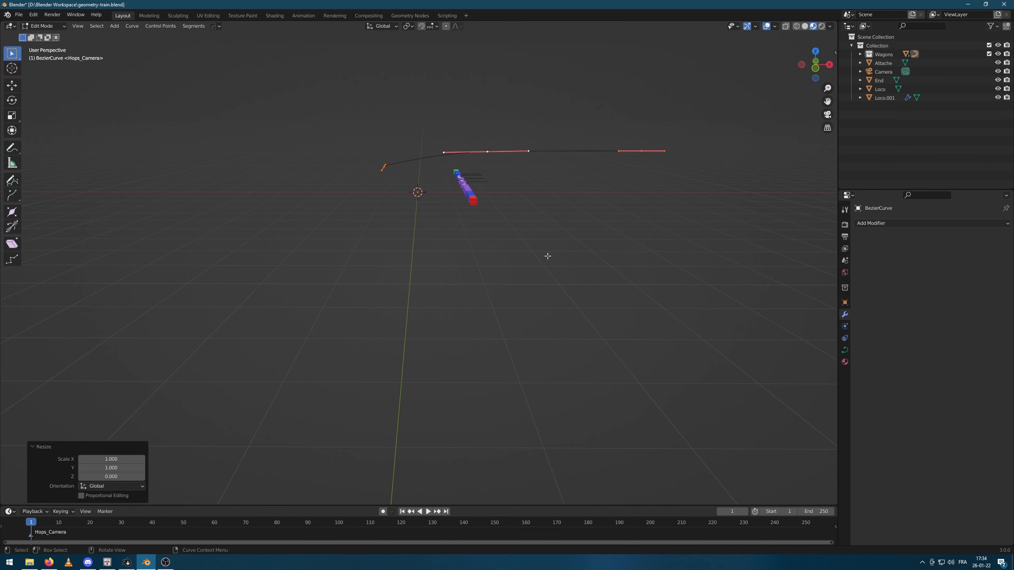
pyautogui.press('Tab')
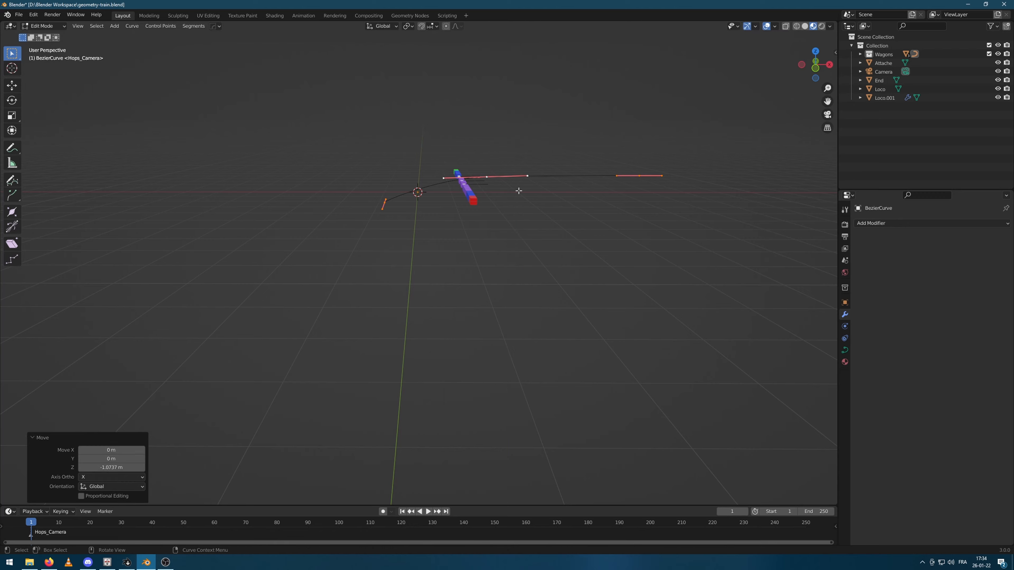
# Step: Move BezierCurve out of the Wagons collection into the parent Collection
pyautogui.moveTo(518, 190); pyautogui.dragTo(475, 239, button='middle')
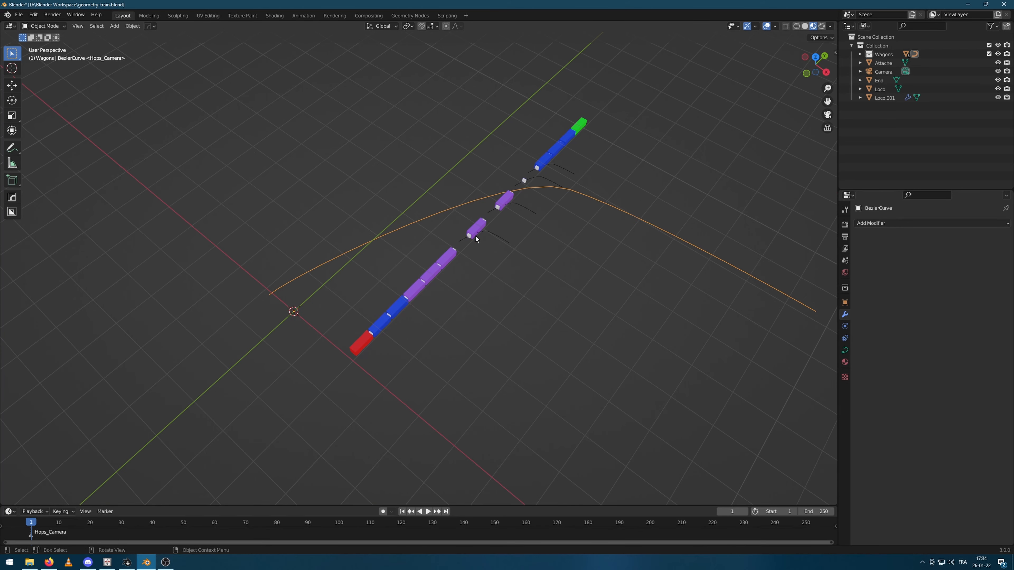
pyautogui.click(860, 54)
pyautogui.moveTo(893, 64); pyautogui.dragTo(876, 45)
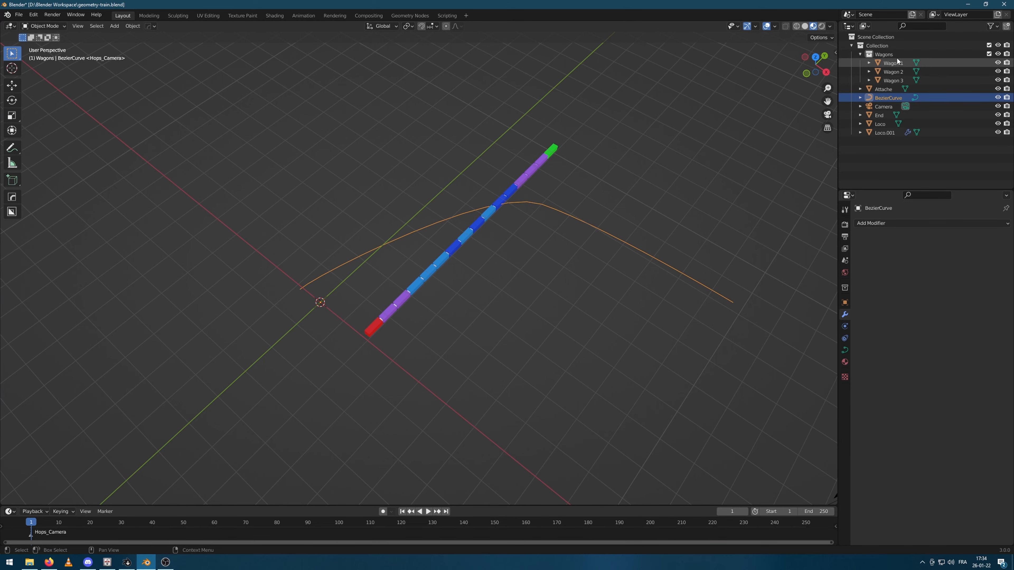
# Step: Snap the 3D cursor to the start point of the Bezier curve
pyautogui.moveTo(478, 292); pyautogui.dragTo(532, 269, button='middle')
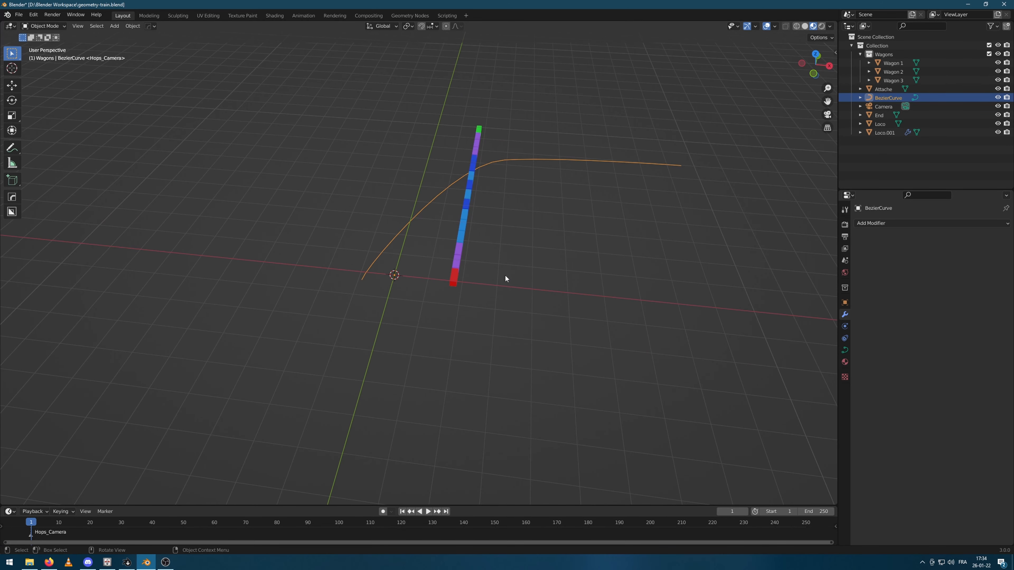
pyautogui.scroll(1, 542, 278)
pyautogui.click(465, 259)
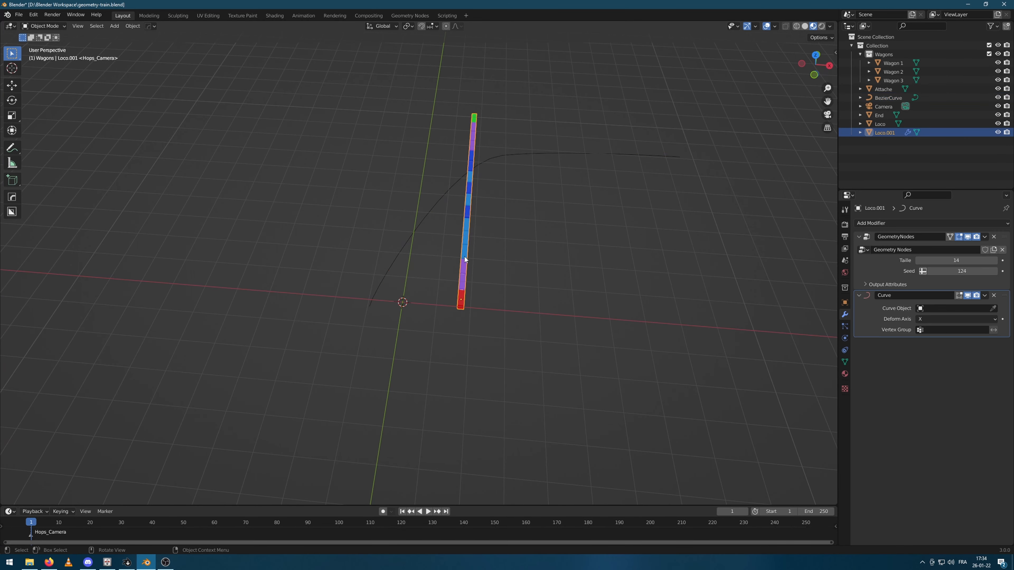
pyautogui.moveTo(508, 252)
pyautogui.mouseDown(button='middle')
pyautogui.moveTo(516, 260)
pyautogui.moveTo(508, 267)
pyautogui.mouseUp(button='middle')
pyautogui.scroll(2, 393, 339)
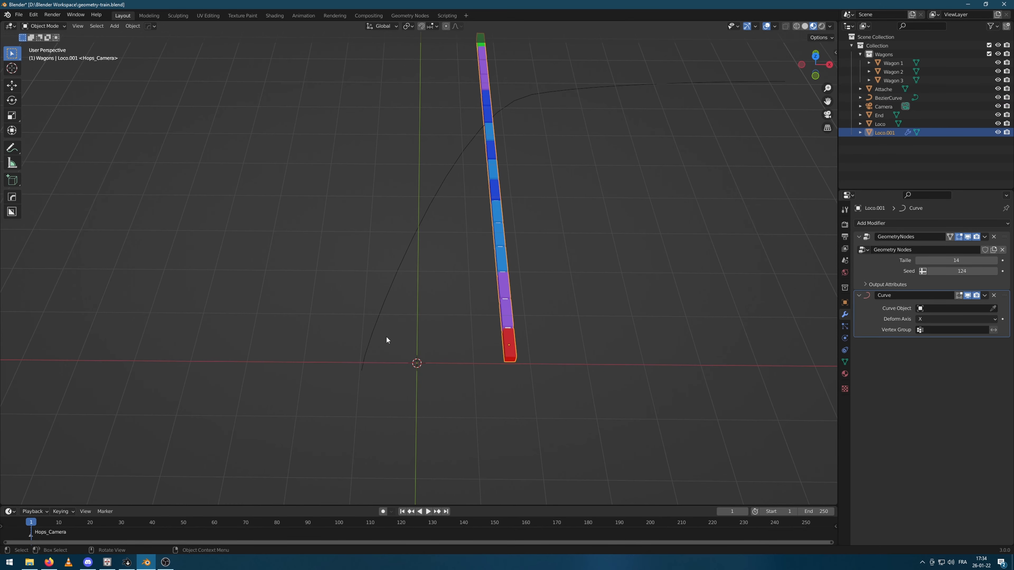
pyautogui.click(371, 343)
pyautogui.moveTo(357, 397); pyautogui.dragTo(346, 308, button='middle')
pyautogui.press('Tab')
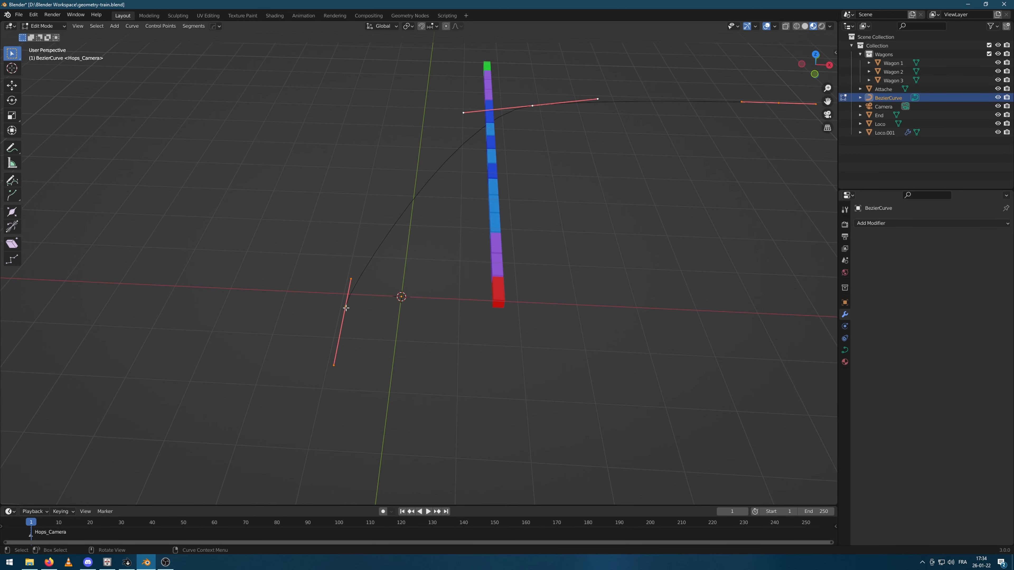
pyautogui.click(344, 308)
pyautogui.hotkey('shift', 's')
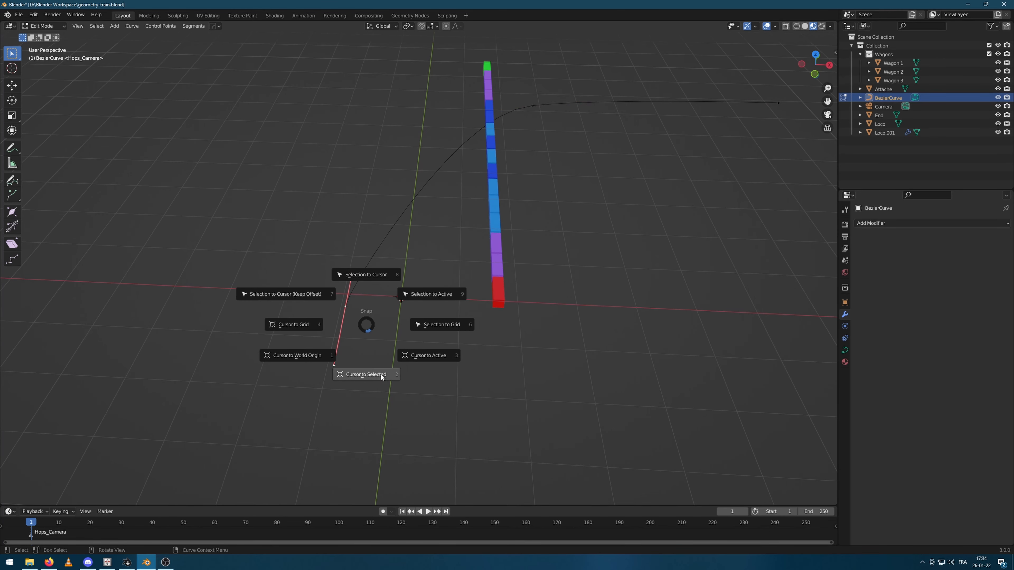
pyautogui.click(373, 376)
# Step: Set the Bezier curve's origin to the 3D cursor in Object Mode
pyautogui.press('Tab')
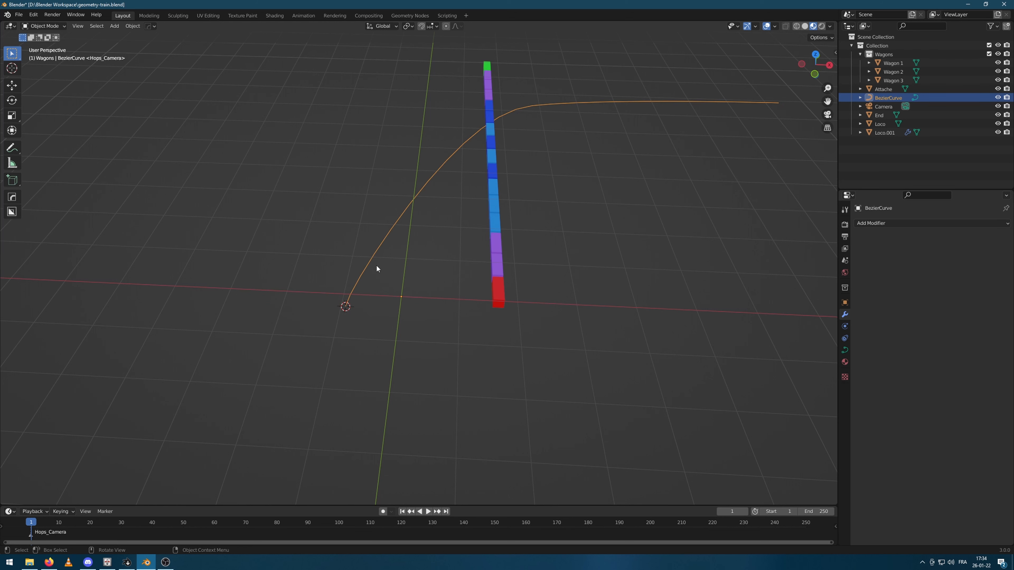
pyautogui.rightClick(370, 262)
pyautogui.moveTo(348, 313)
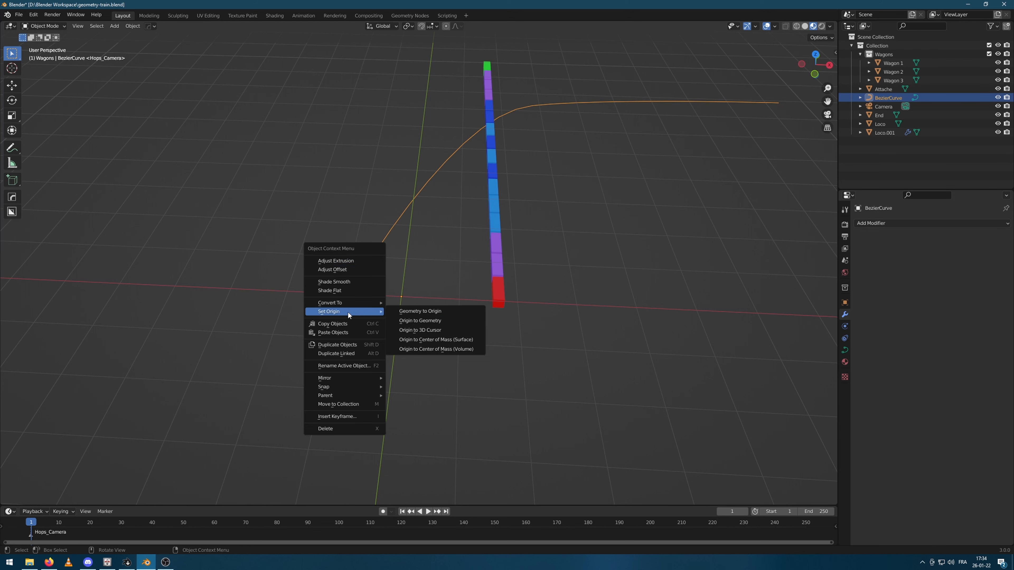
pyautogui.click(424, 331)
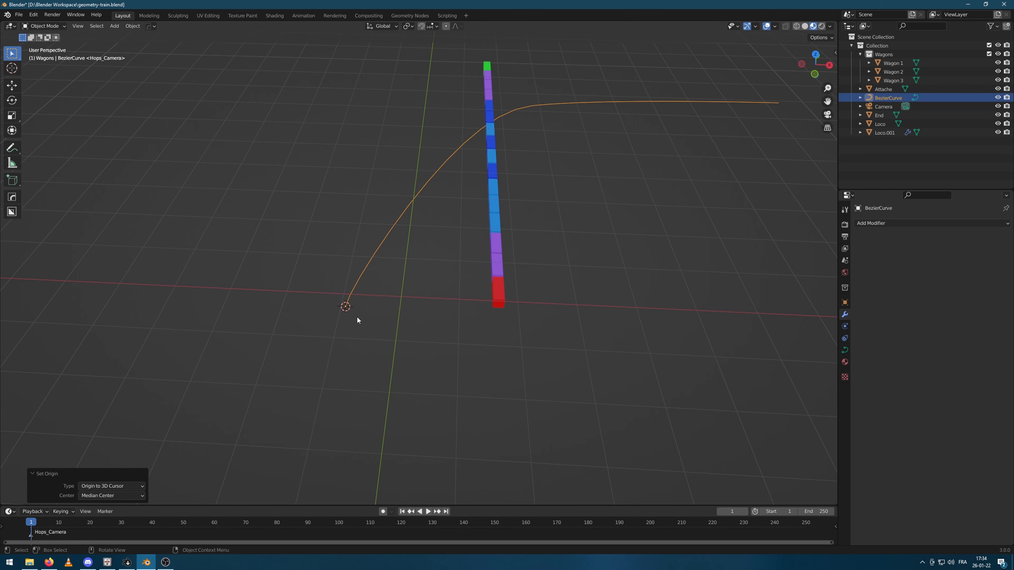
# Step: Snap Loco.001 to the 3D cursor at the start of the curve
pyautogui.click(509, 339)
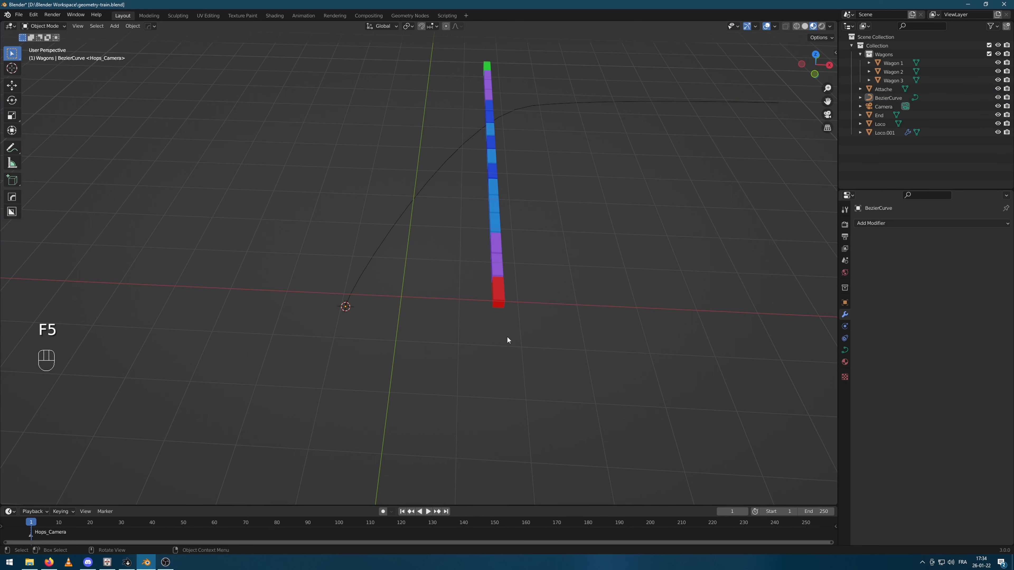
pyautogui.click(501, 306)
pyautogui.moveTo(501, 305); pyautogui.dragTo(531, 316, button='middle')
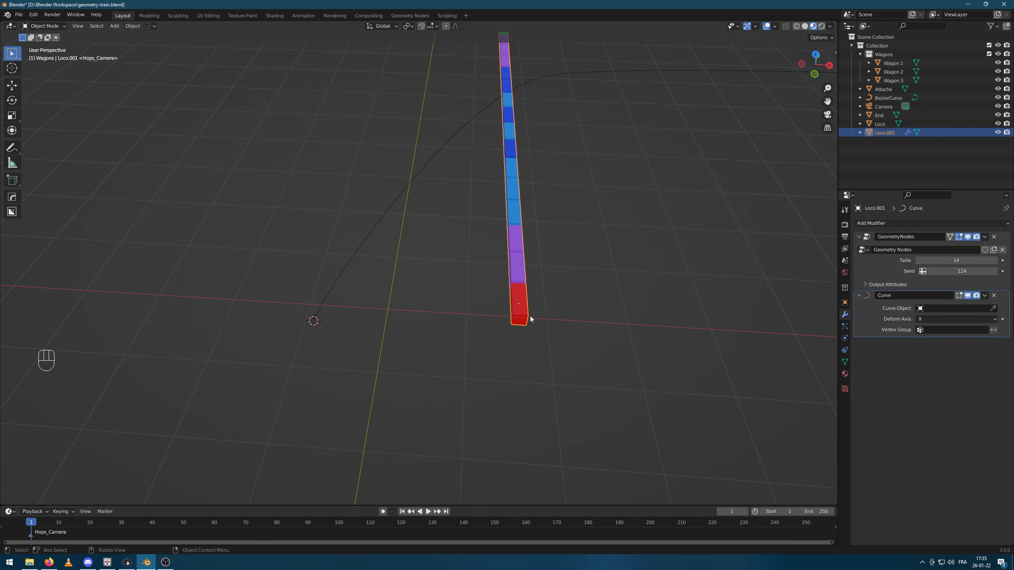
pyautogui.rightClick(520, 303)
pyautogui.hotkey('shift', 's')
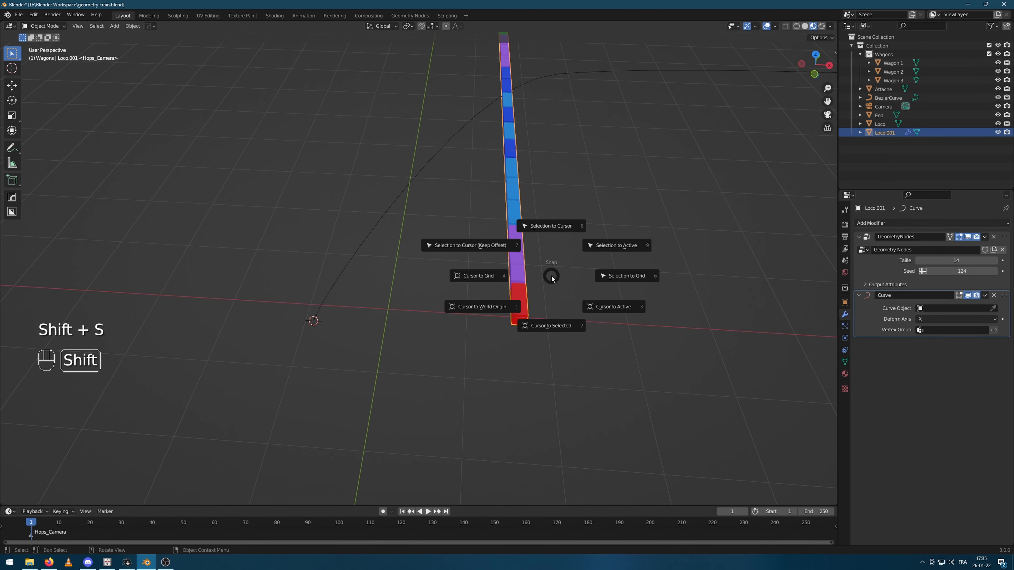
pyautogui.click(561, 227)
# Step: Set the Curve modifier's Curve Object to BezierCurve and its Deform Axis to Y
pyautogui.moveTo(452, 302); pyautogui.dragTo(401, 307, button='middle')
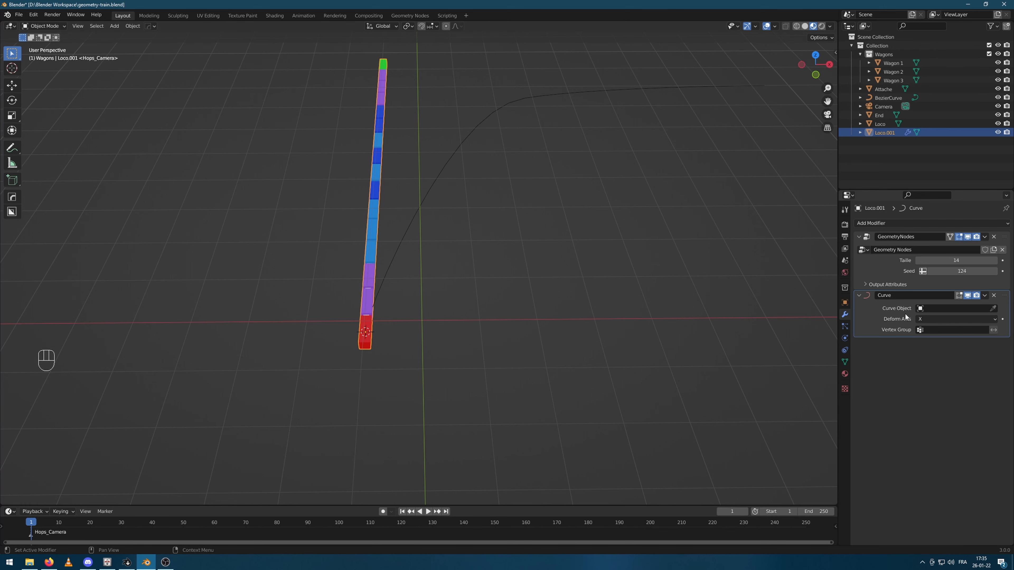
pyautogui.click(962, 310)
pyautogui.click(954, 322)
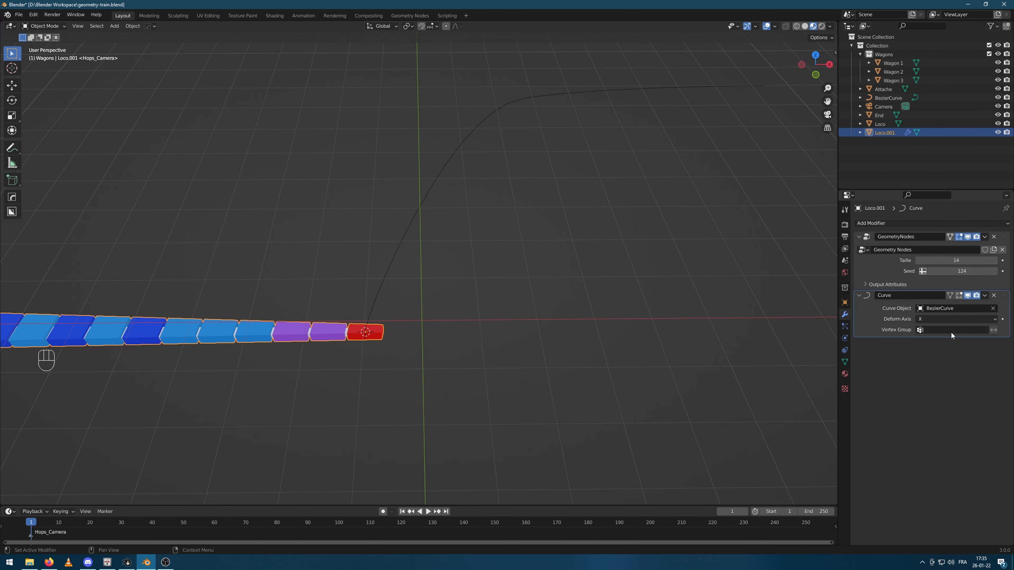
pyautogui.click(943, 319)
pyautogui.click(937, 339)
pyautogui.moveTo(583, 359); pyautogui.dragTo(480, 258, button='middle')
pyautogui.moveTo(551, 312); pyautogui.dragTo(374, 256, button='middle')
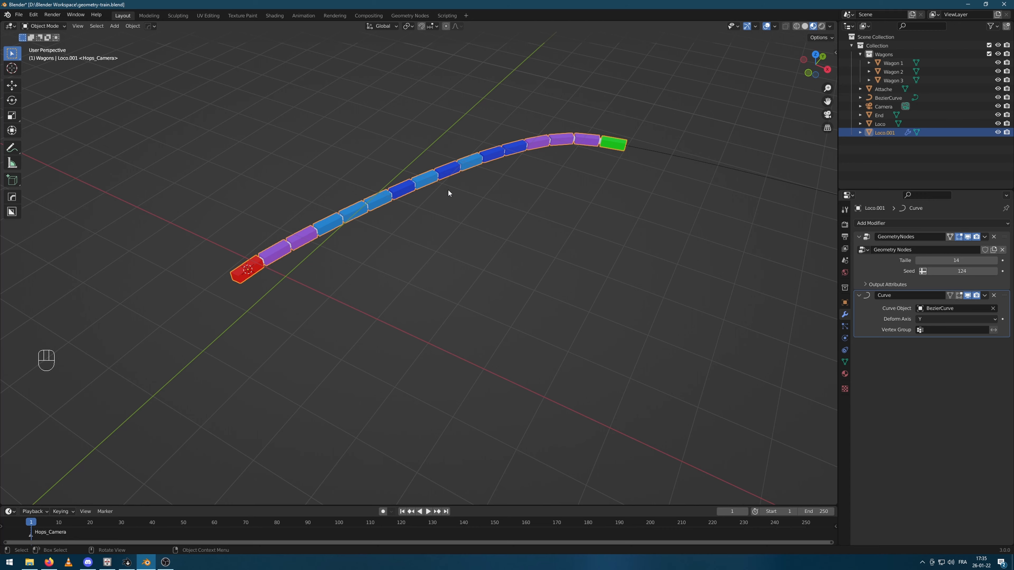
# Step: Switch to the Geometry Nodes workspace and display the node tree of Loco.001's GeometryNodes modifier
pyautogui.click(408, 16)
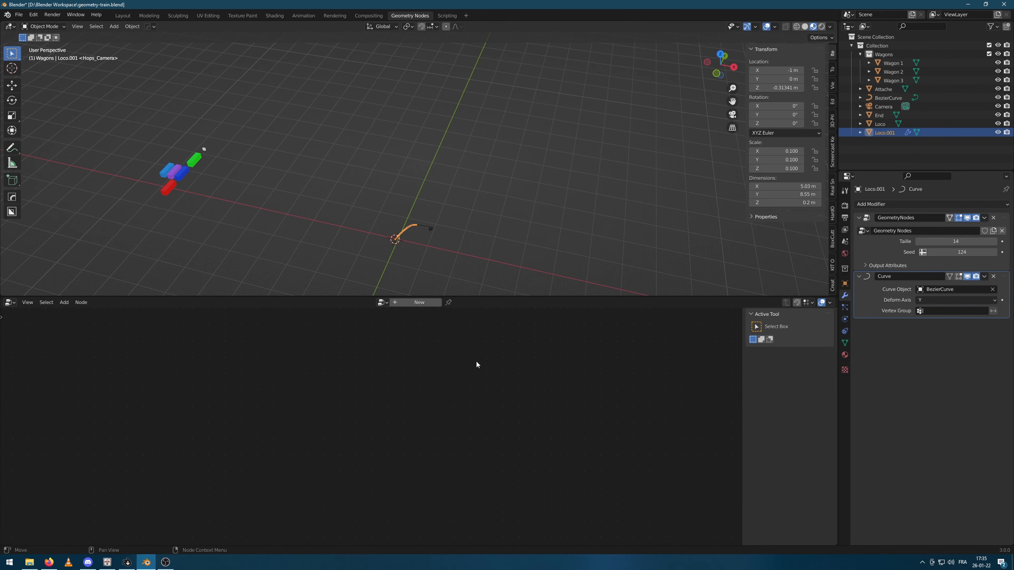
pyautogui.scroll(6, 393, 243)
pyautogui.click(401, 237)
pyautogui.keyDown('shift'); pyautogui.moveTo(401, 237); pyautogui.dragTo(446, 78, button='middle'); pyautogui.keyUp('shift')
pyautogui.click(880, 256)
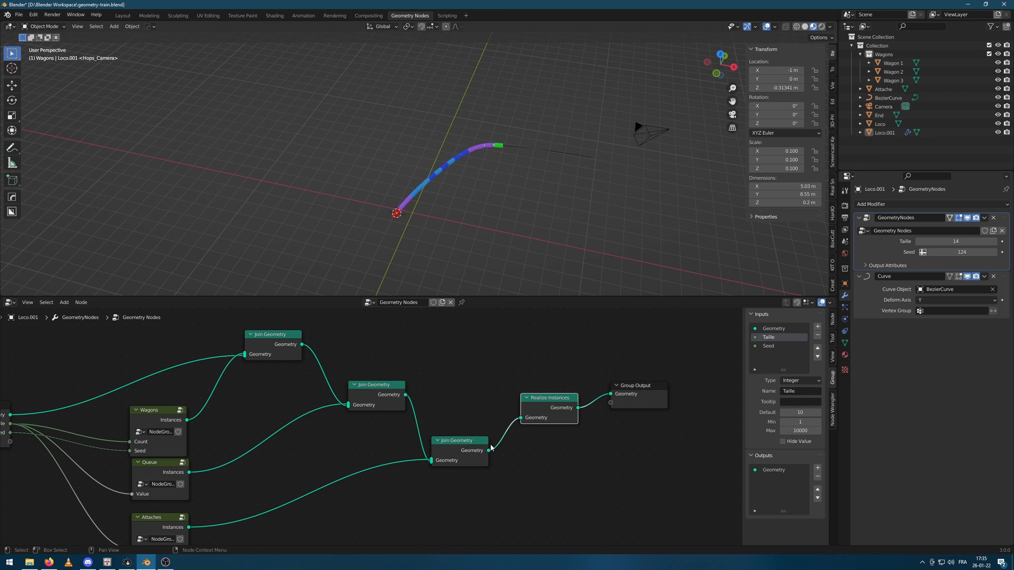
# Step: Try deleting the Realize Instances node and linking the last Join Geometry directly to the Group Output, and inspect the train
pyautogui.press('x')
pyautogui.moveTo(488, 451); pyautogui.dragTo(611, 394)
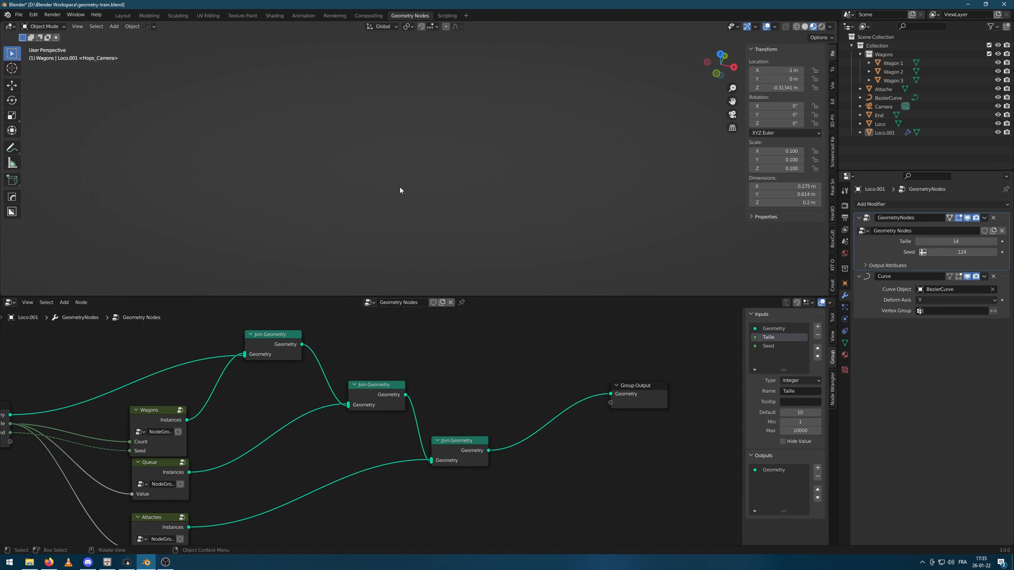
pyautogui.scroll(-6, 439, 215)
pyautogui.scroll(6, 418, 233)
pyautogui.keyDown('shift'); pyautogui.moveTo(409, 228); pyautogui.dragTo(417, 196, button='middle'); pyautogui.keyUp('shift')
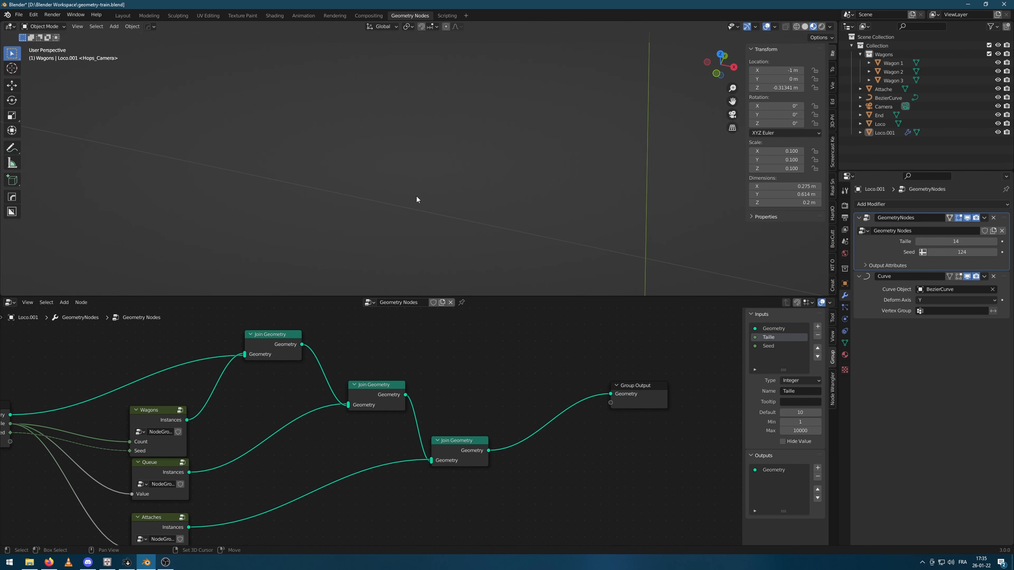
pyautogui.scroll(-8, 417, 196)
pyautogui.keyDown('shift'); pyautogui.moveTo(408, 78); pyautogui.dragTo(425, 276, button='middle'); pyautogui.keyUp('shift')
pyautogui.keyDown('shift'); pyautogui.moveTo(509, 221); pyautogui.dragTo(503, 108, button='middle'); pyautogui.keyUp('shift')
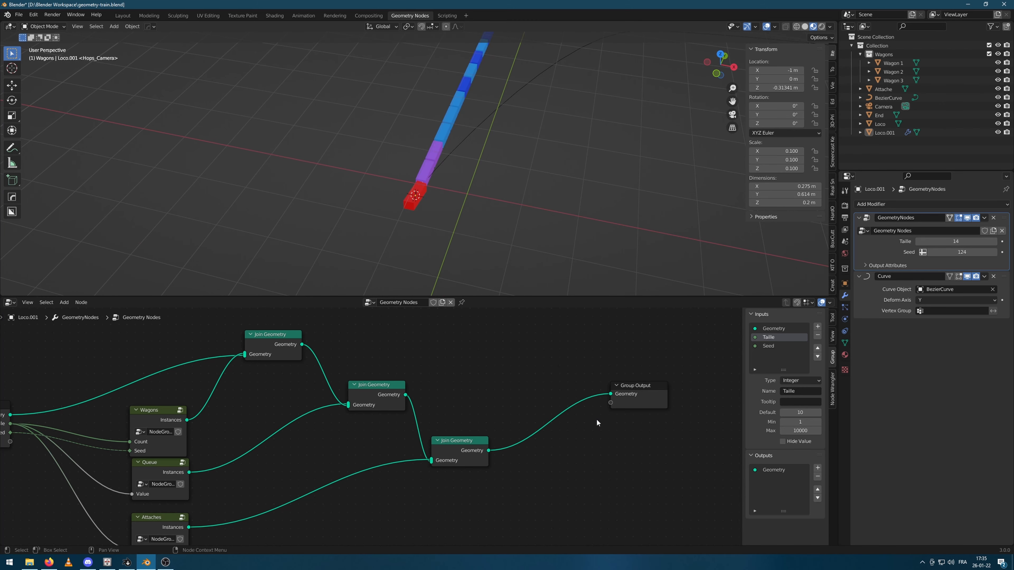
# Step: Undo the direct link to the Group Output and the deletion of the Realize Instances node
pyautogui.hotkey('ctrl', 'z')
pyautogui.hotkey('ctrl', 'z')
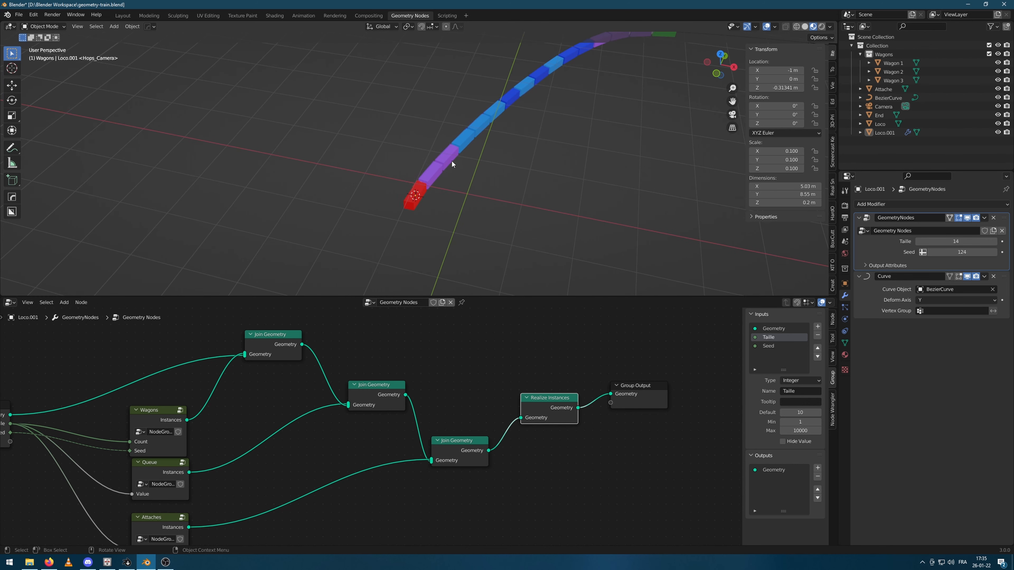
pyautogui.scroll(-4, 609, 131)
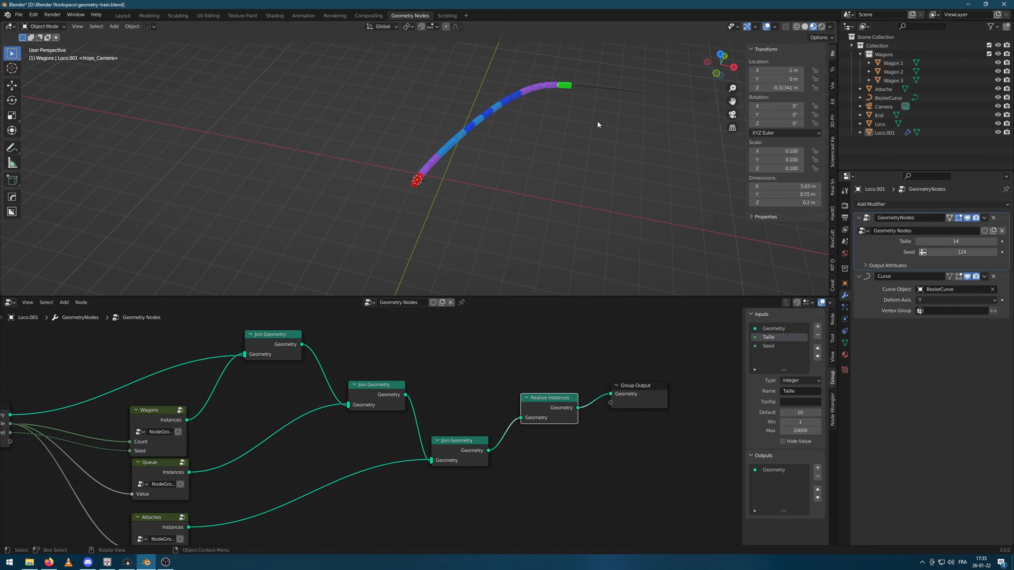
pyautogui.moveTo(530, 188); pyautogui.dragTo(527, 193, button='middle')
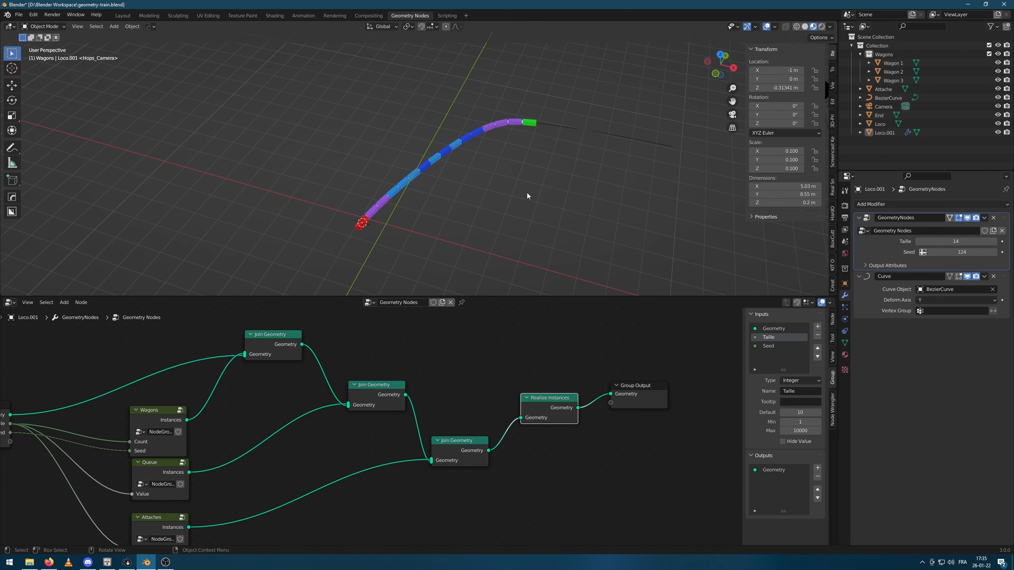